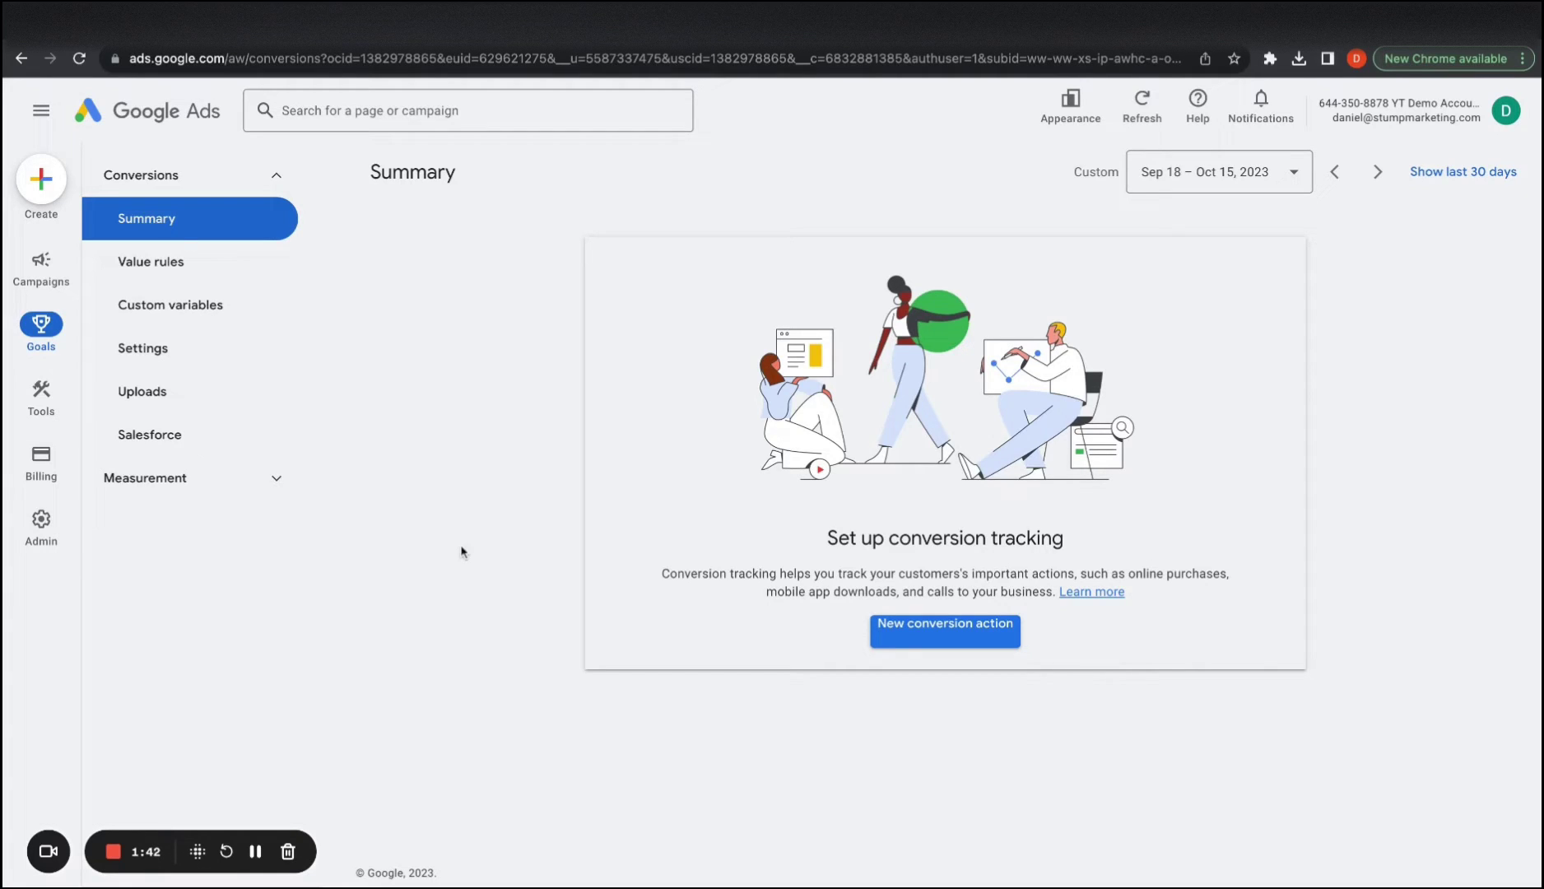
Navigate to Goals > Conversions > Summary in the Google Ads left menu
{"action": "mouse_move", "coordinate": [41, 265]}
Start a new conversion action for tracking website conversions
{"action": "left_click", "coordinate": [972, 632]}
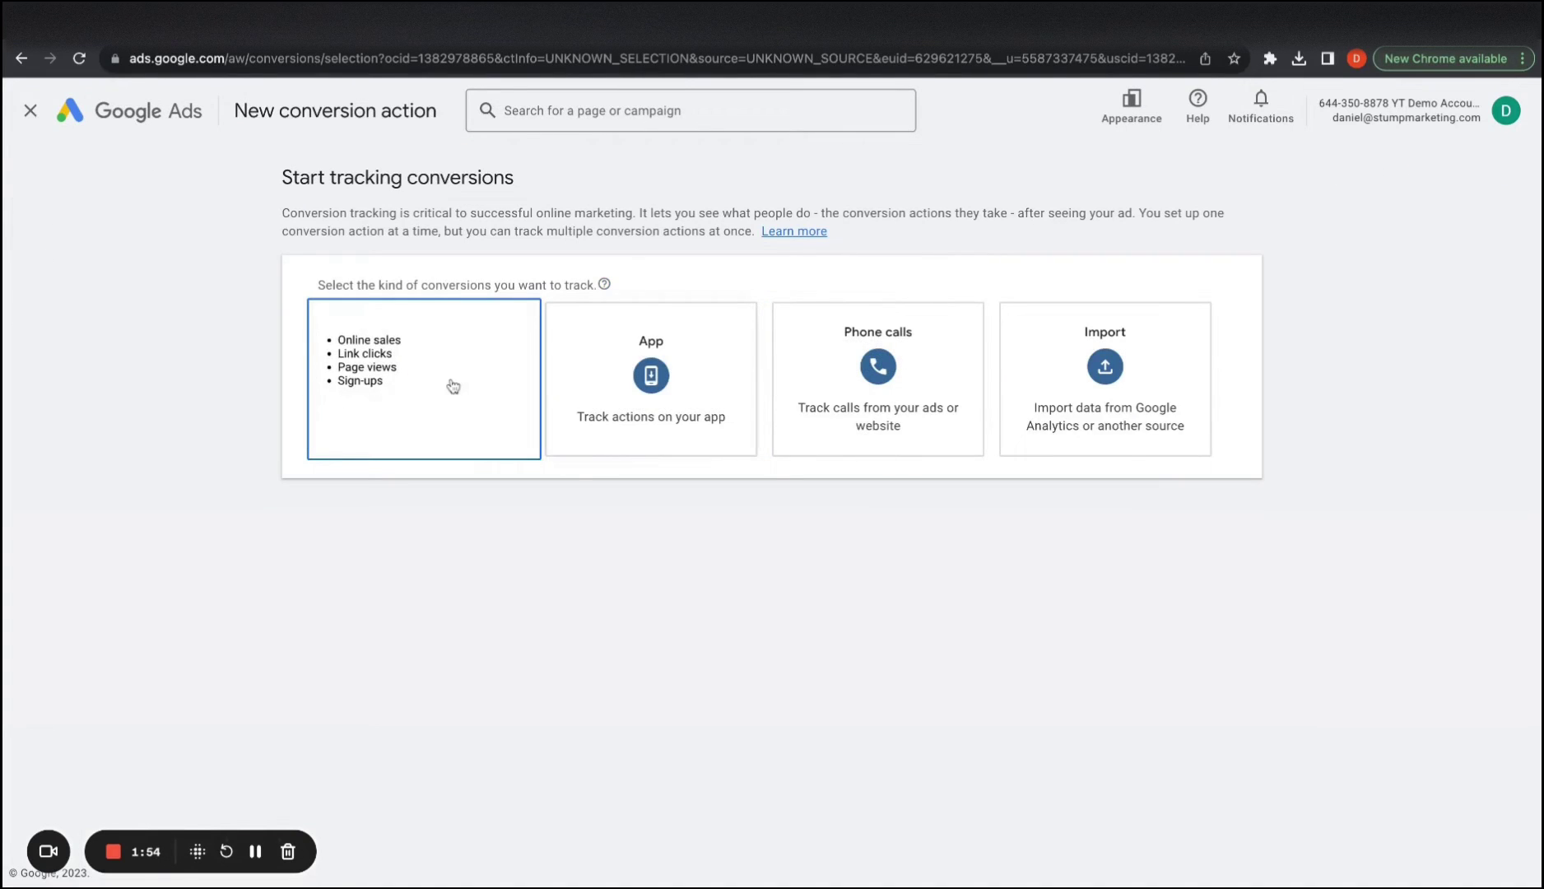
{"action": "left_click", "coordinate": [453, 387]}
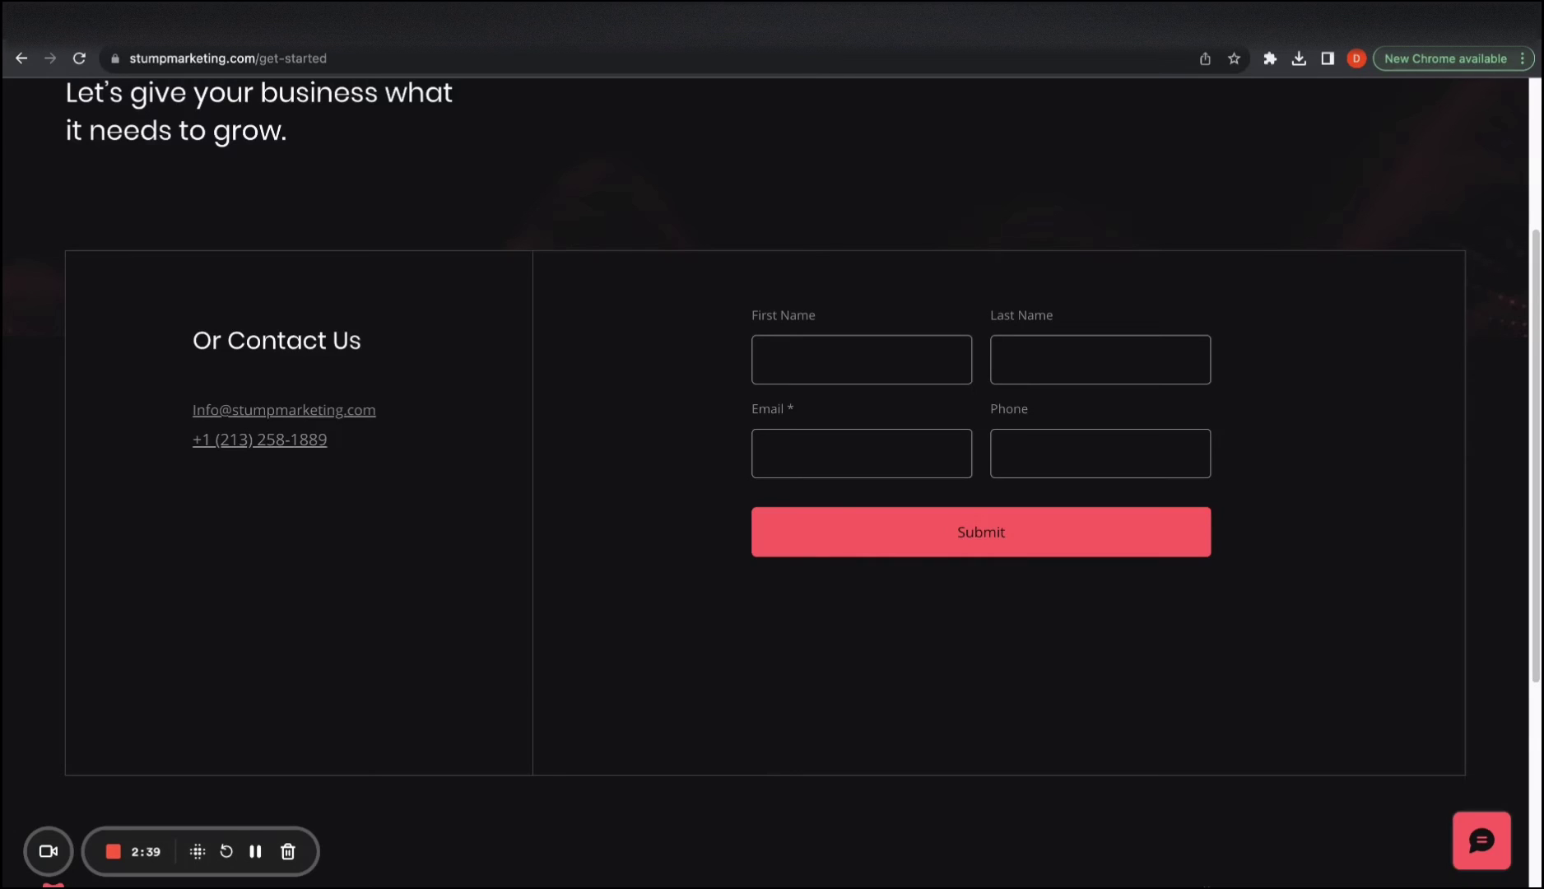
{"action": "left_click", "coordinate": [894, 365]}
{"action": "left_click", "coordinate": [501, 539]}
Copy the get-started page URL and select the existing website domain text
{"action": "scroll", "coordinate": [428, 470], "scroll_direction": "up", "scroll_amount": 2}
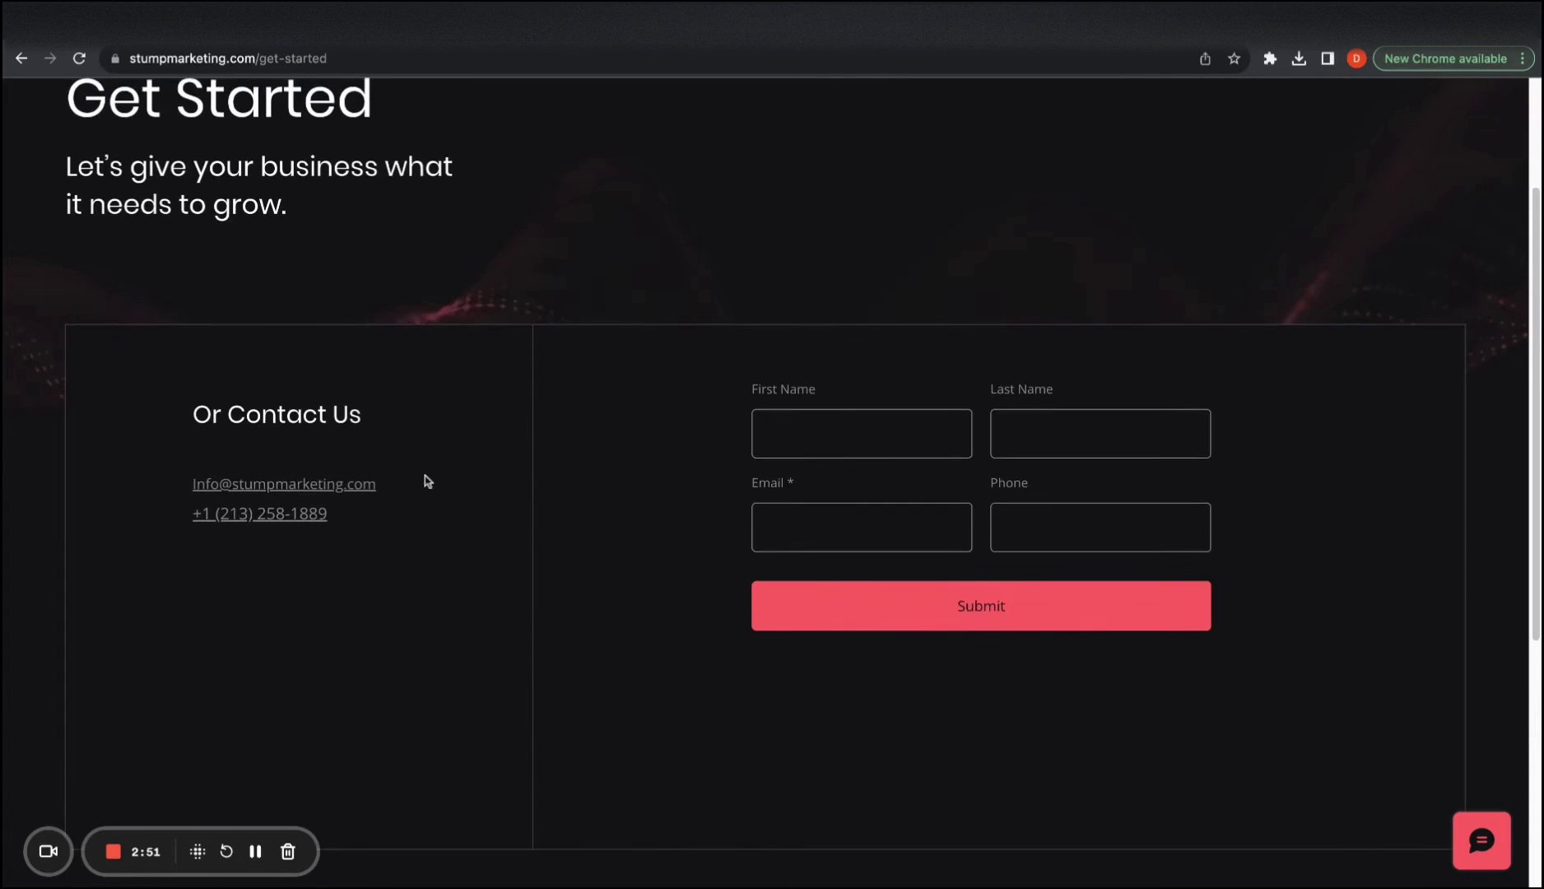
{"action": "scroll", "coordinate": [428, 498], "scroll_direction": "up", "scroll_amount": 1}
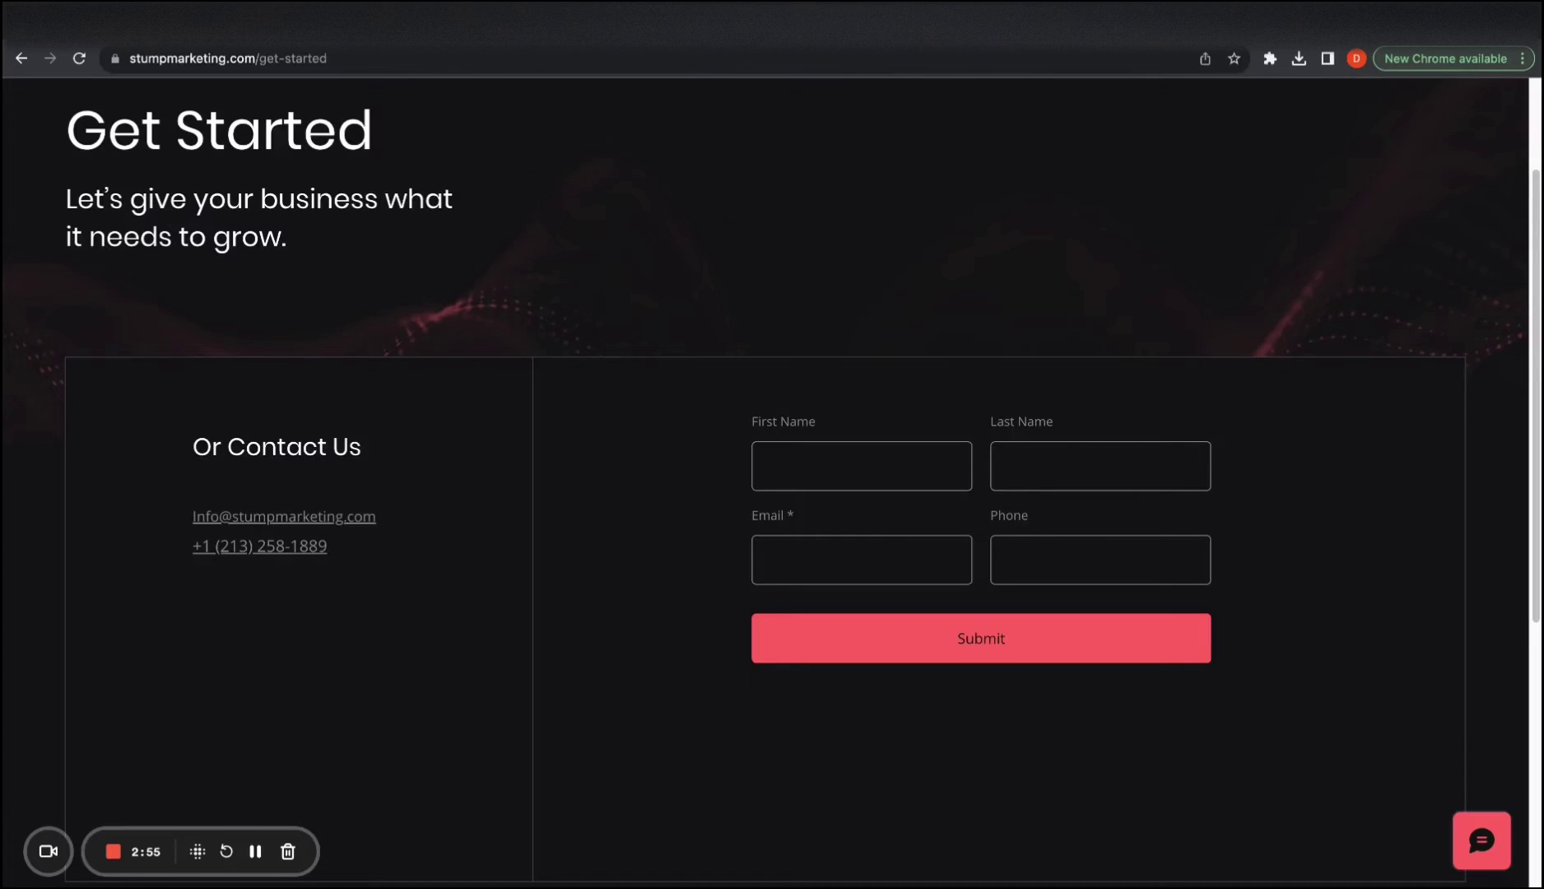
{"action": "left_click", "coordinate": [383, 62]}
{"action": "key", "text": "ctrl+c"}
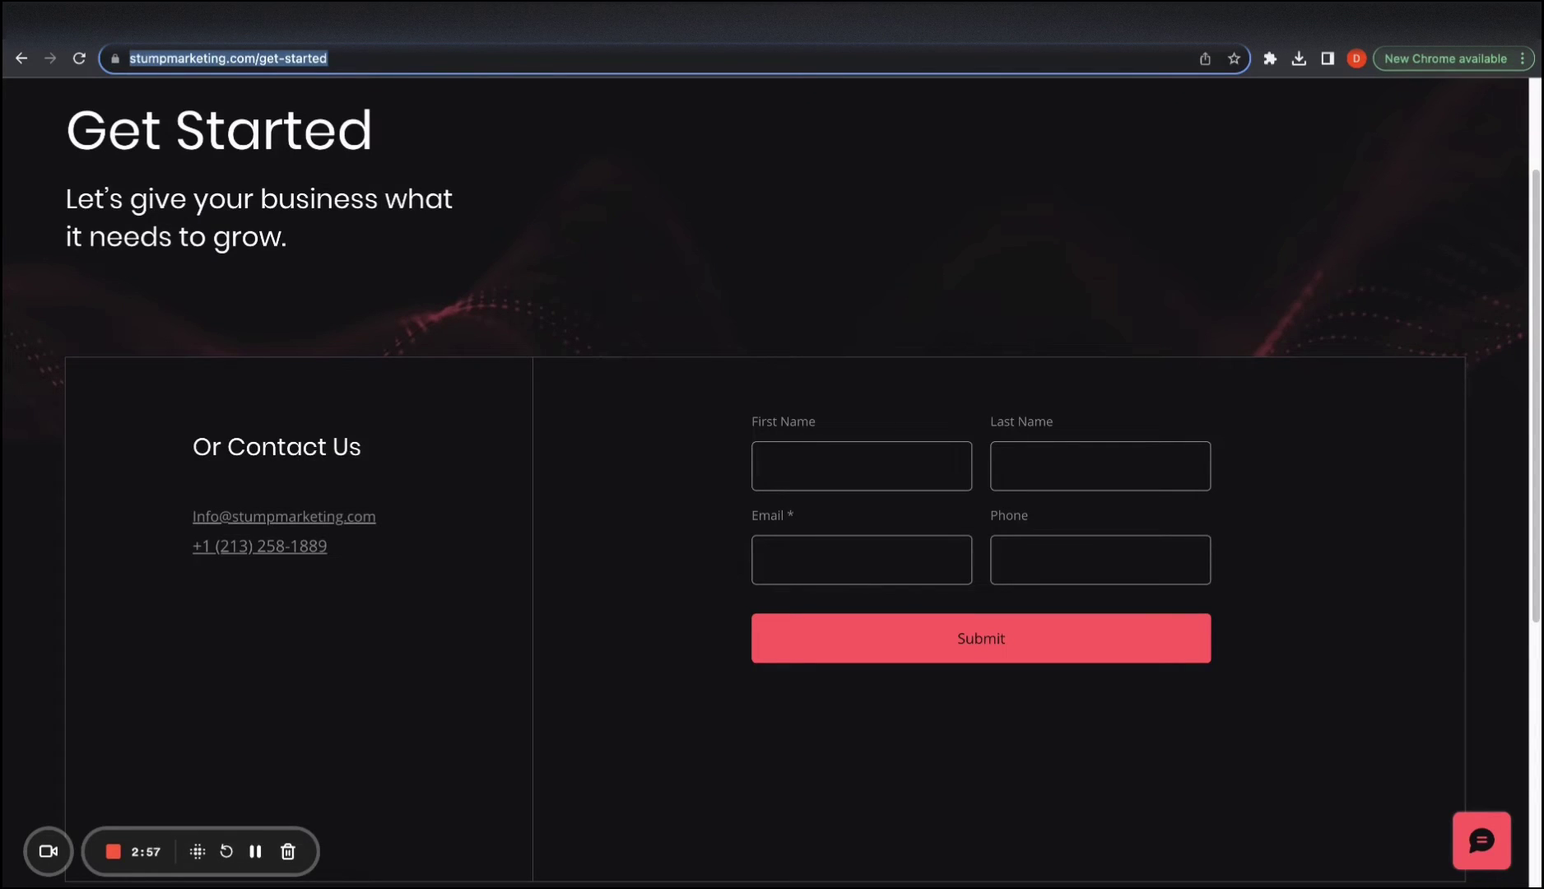
{"action": "key", "text": "ctrl+Tab"}
{"action": "triple_click", "coordinate": [460, 383]}
{"action": "key", "text": "ctrl+v"}
{"action": "left_click", "coordinate": [699, 402]}
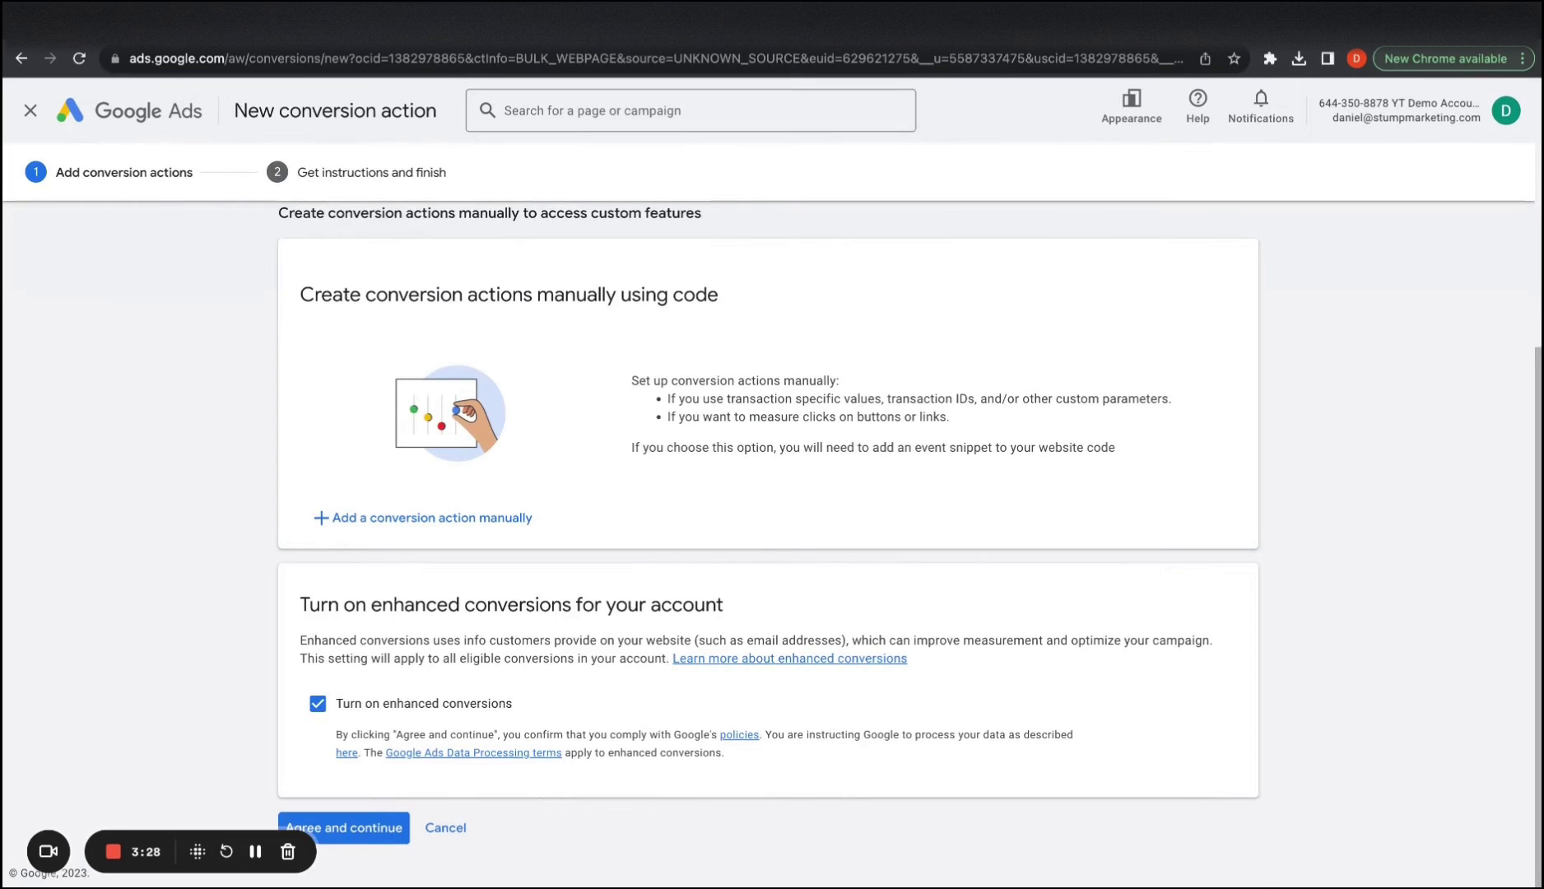
{"action": "scroll", "coordinate": [563, 417], "scroll_direction": "up", "scroll_amount": 3}
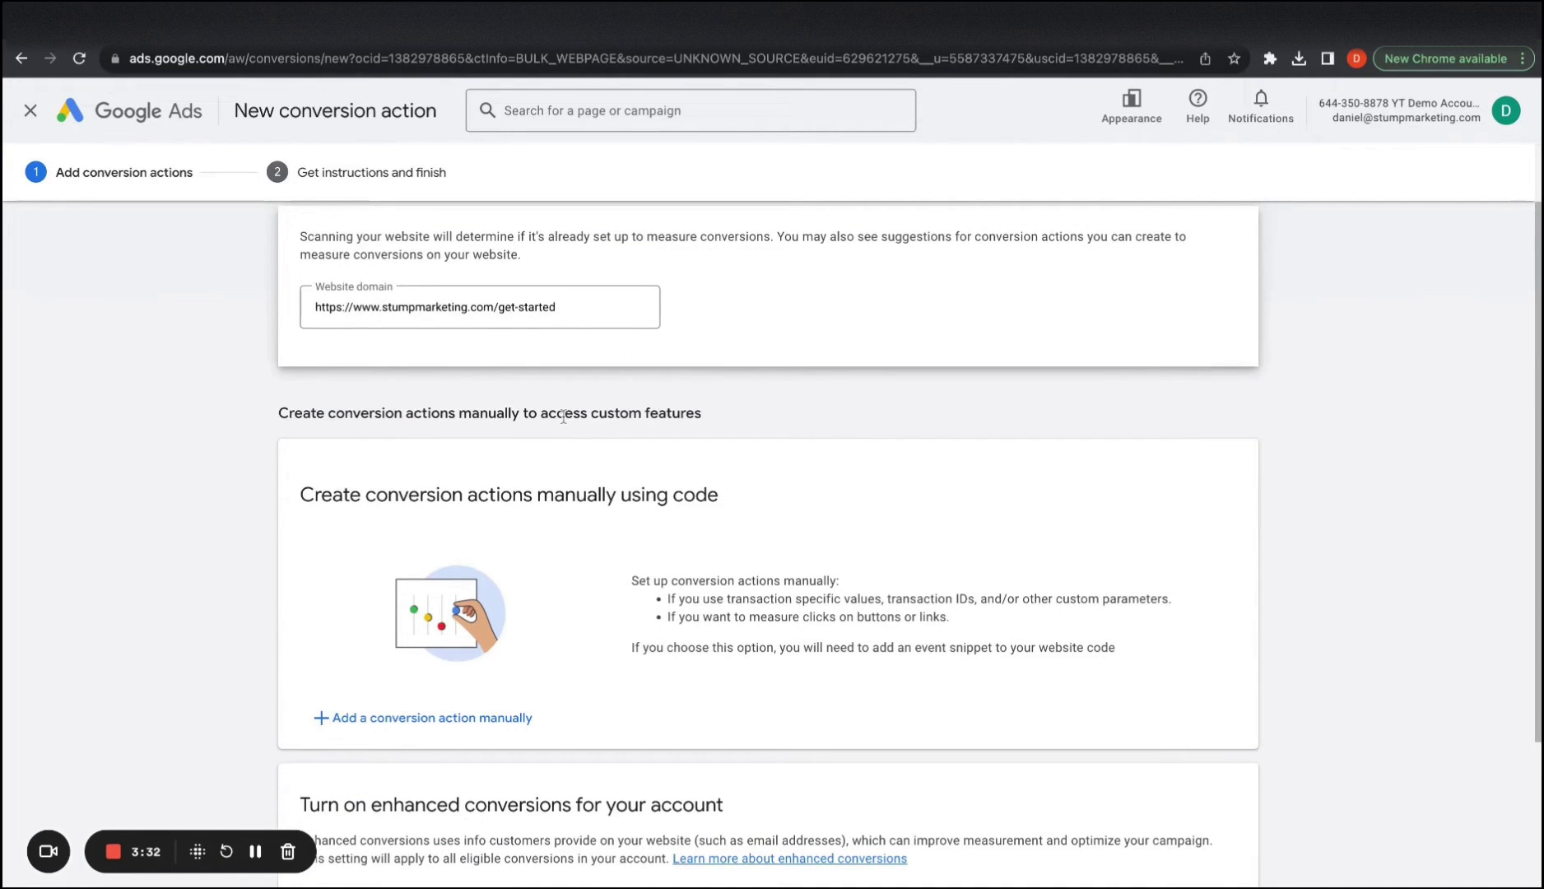
{"action": "scroll", "coordinate": [402, 576], "scroll_direction": "down", "scroll_amount": 2}
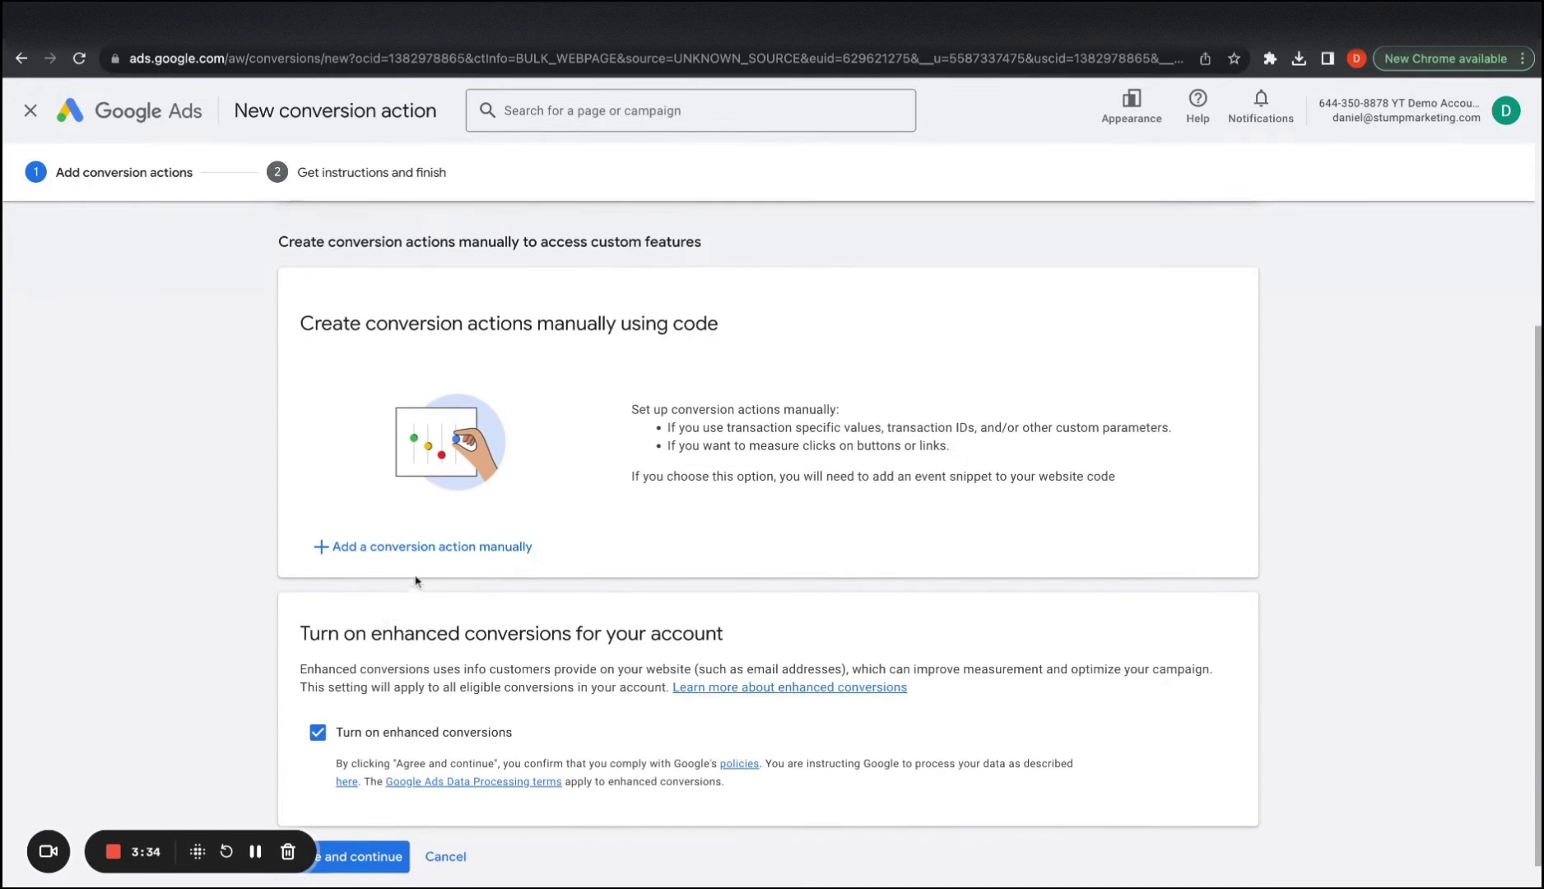
{"action": "scroll", "coordinate": [441, 550], "scroll_direction": "down", "scroll_amount": 1}
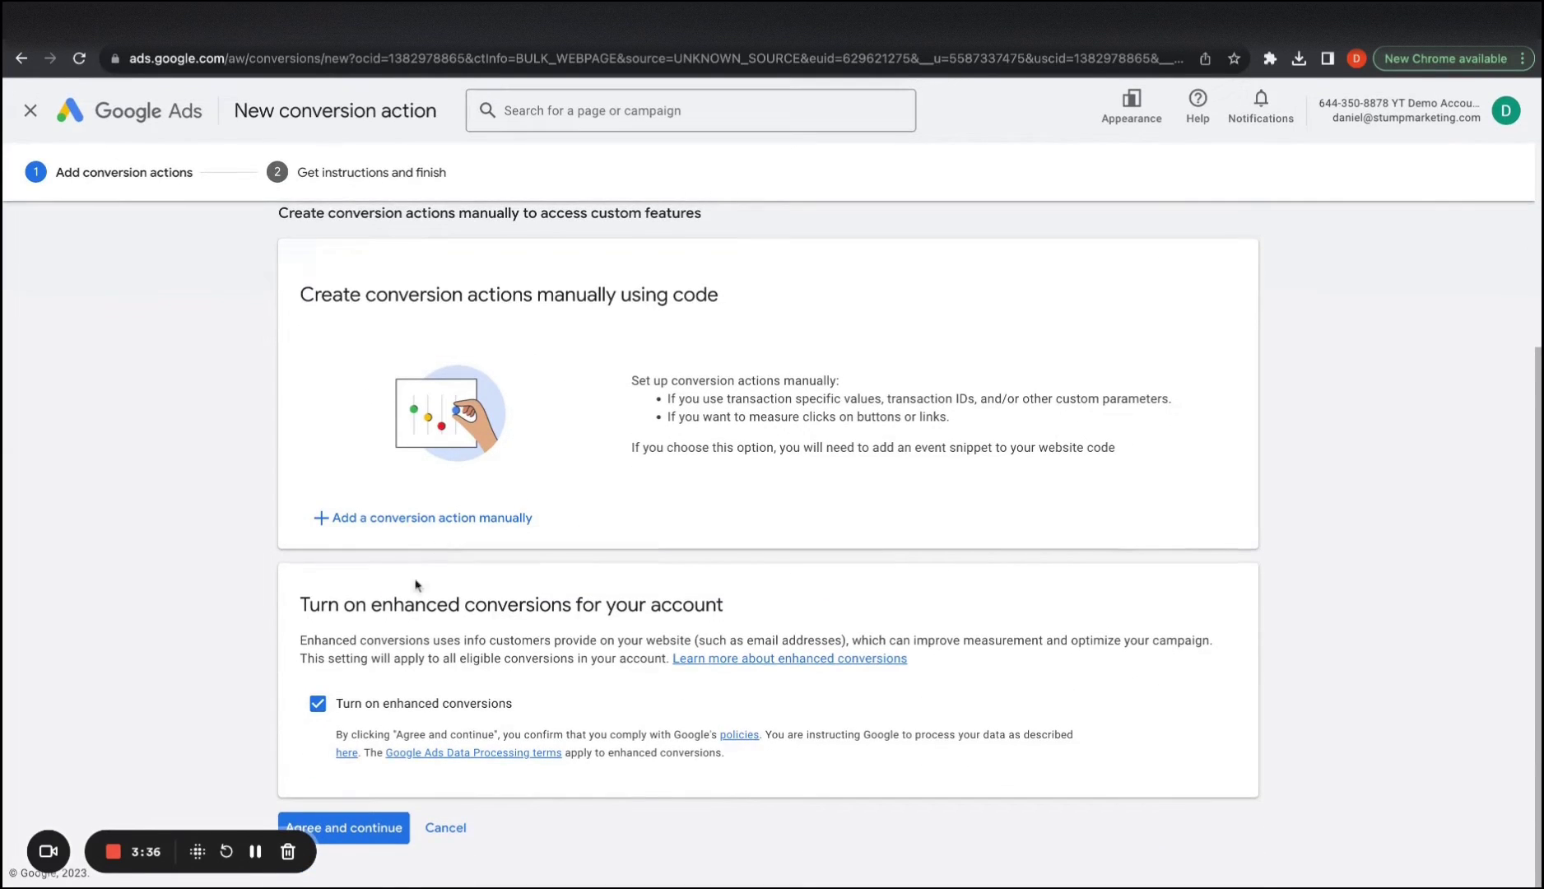
Turn off enhanced conversions for the account
{"action": "left_click", "coordinate": [322, 716]}
{"action": "scroll", "coordinate": [435, 589], "scroll_direction": "up", "scroll_amount": 1}
{"action": "scroll", "coordinate": [434, 589], "scroll_direction": "up", "scroll_amount": 1}
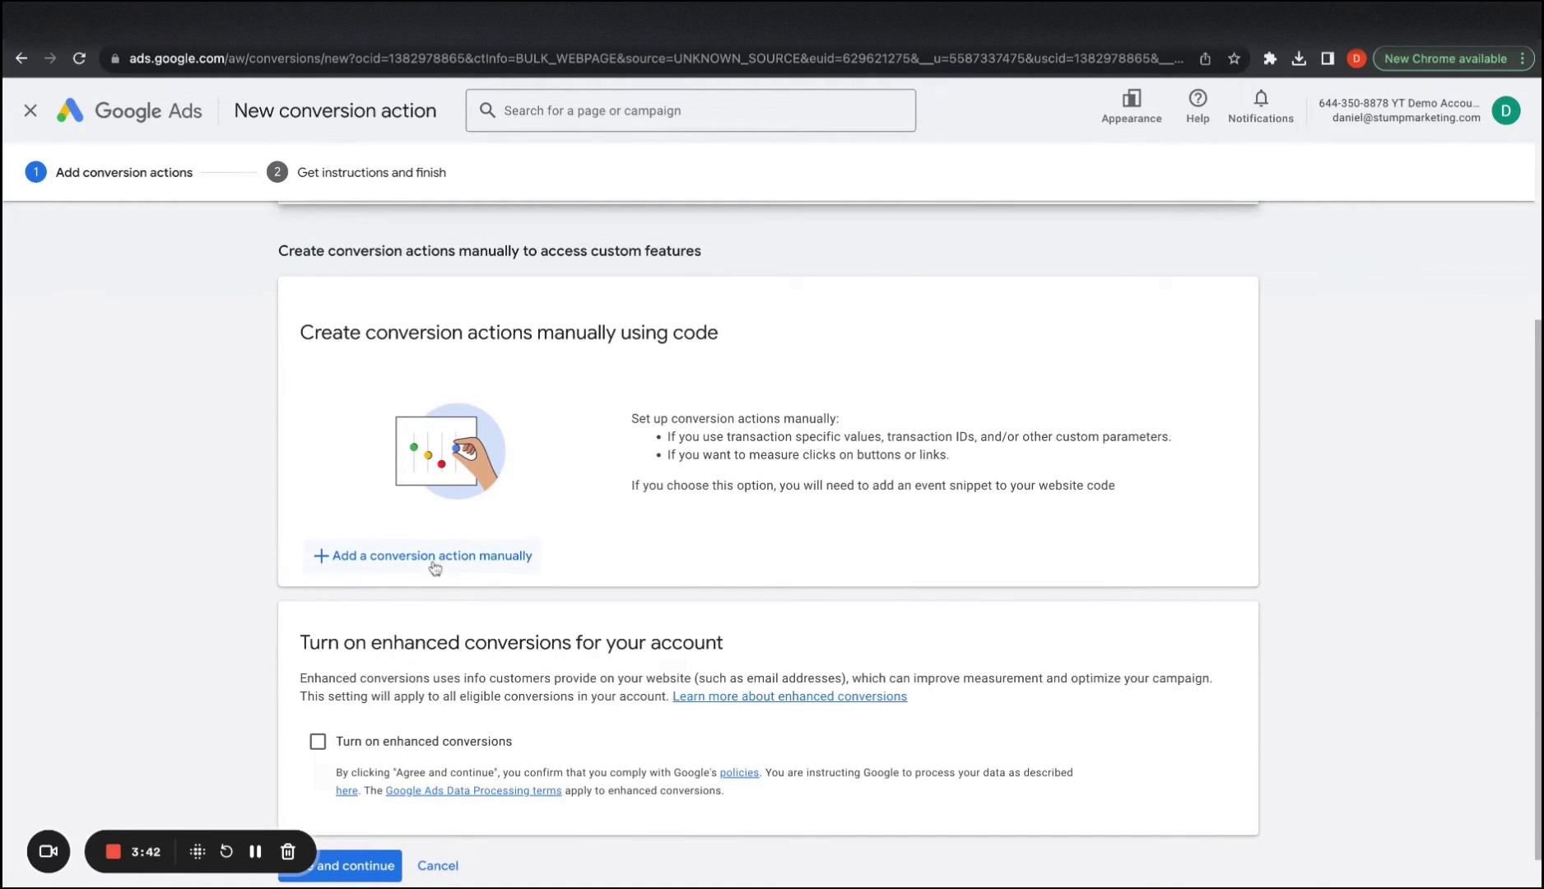
Add a conversion action manually with goal category Contact
{"action": "left_click", "coordinate": [433, 556]}
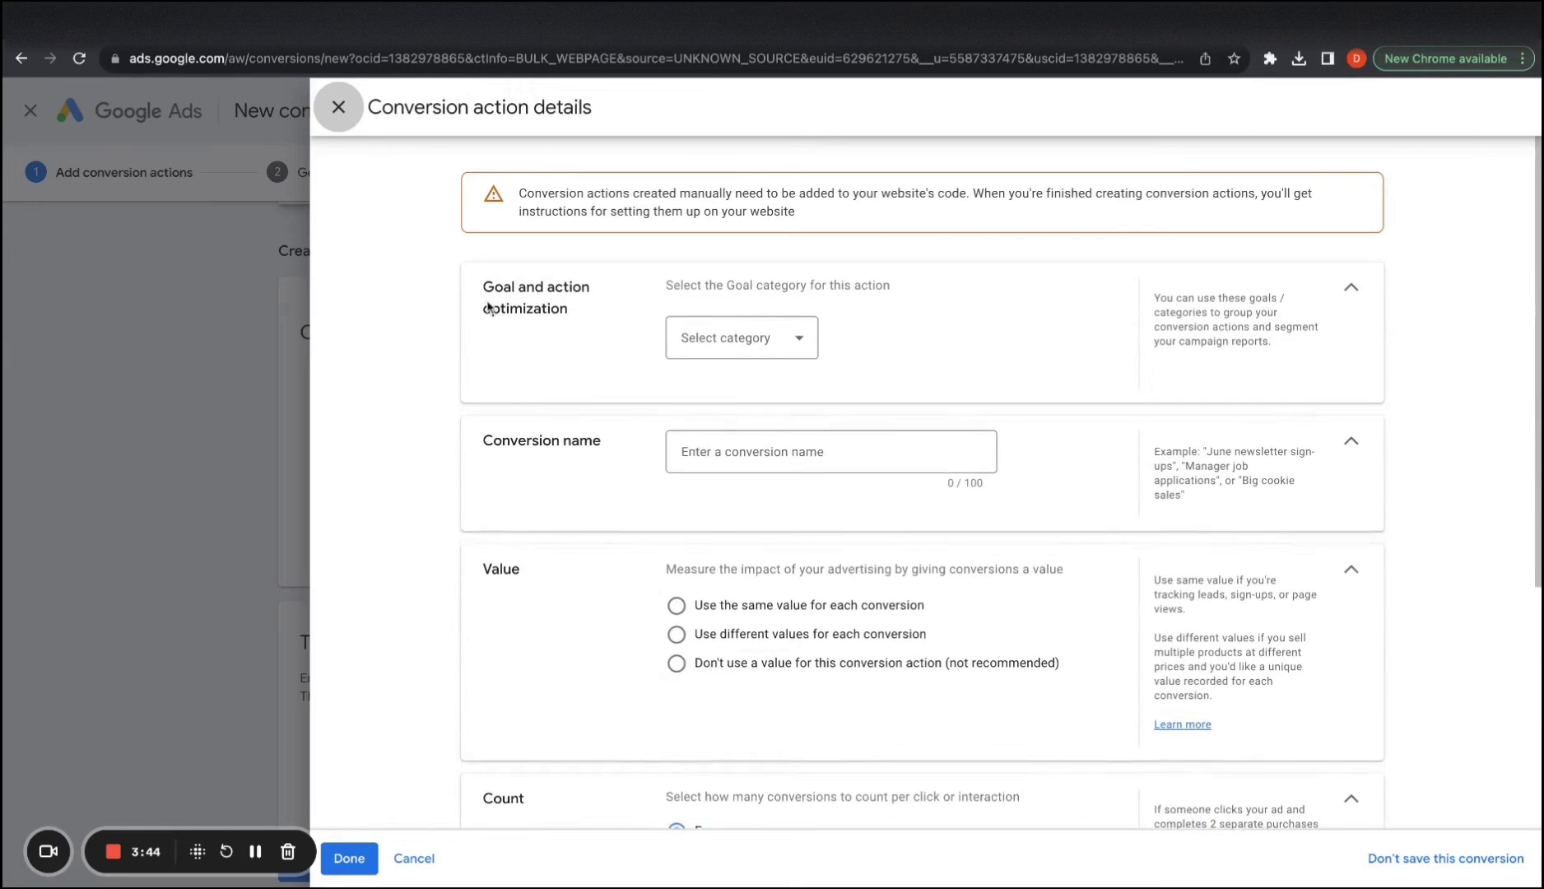
{"action": "left_click", "coordinate": [702, 334]}
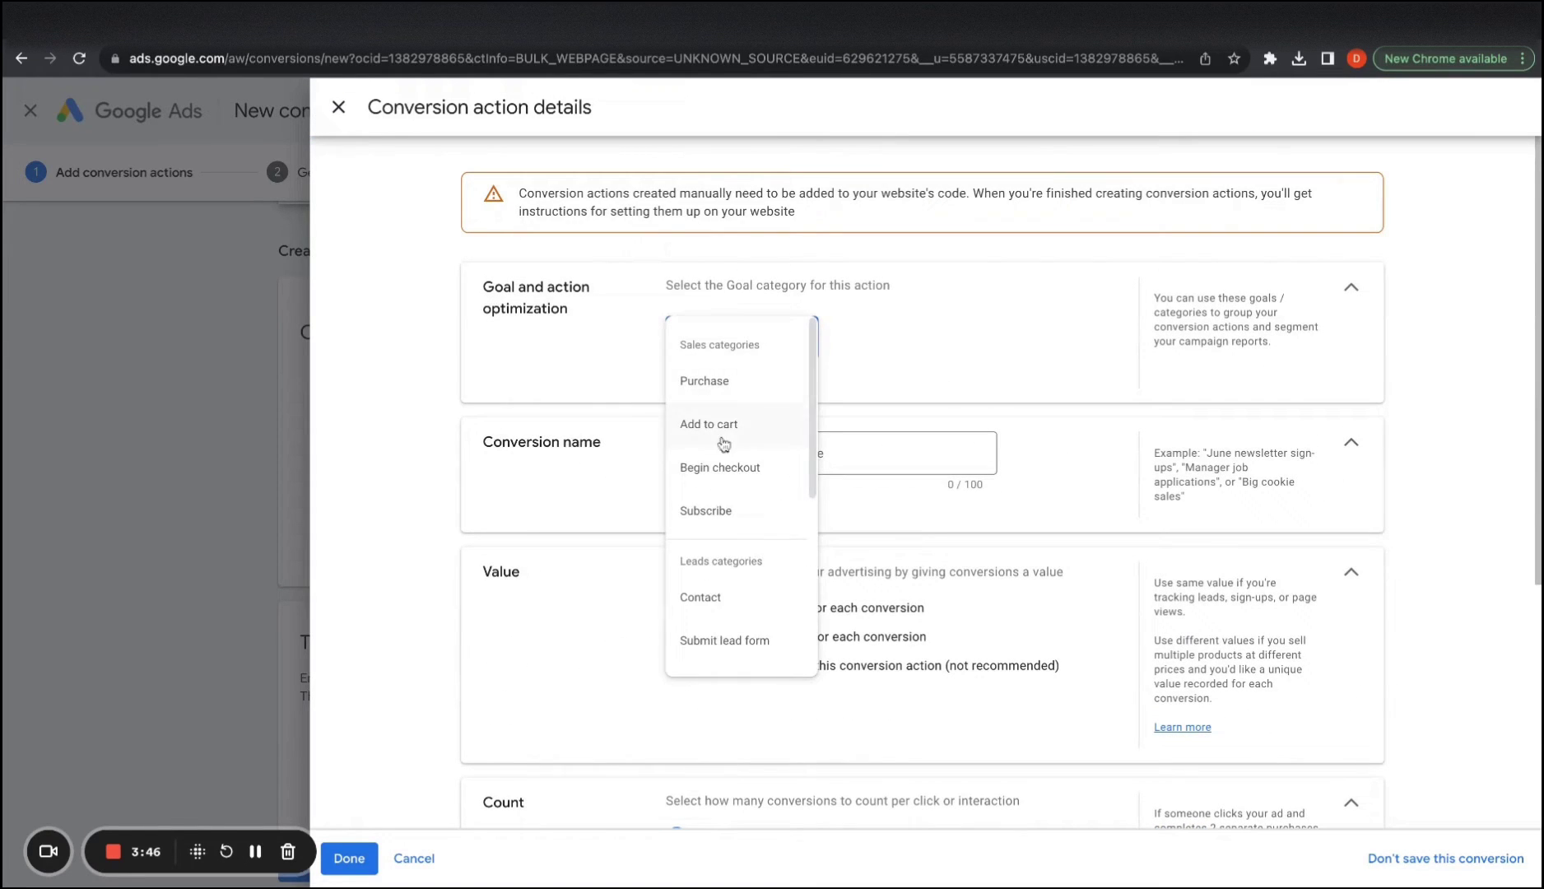
{"action": "scroll", "coordinate": [733, 478], "scroll_direction": "down", "scroll_amount": 1}
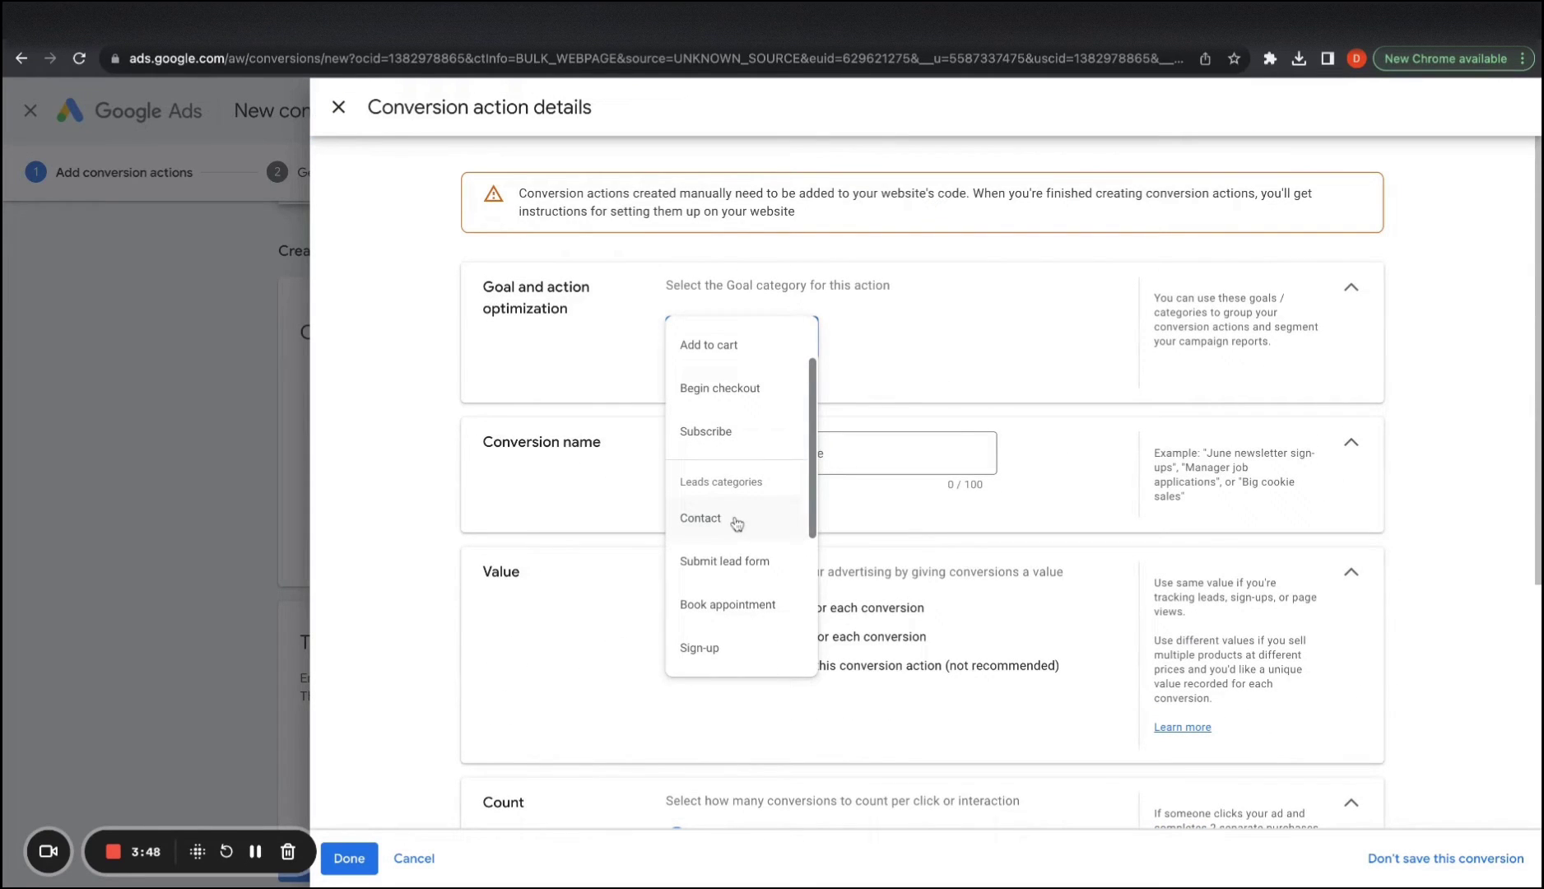
{"action": "left_click", "coordinate": [736, 522]}
Name the conversion action 'Contact Form - Free Trials'
{"action": "left_click", "coordinate": [768, 516]}
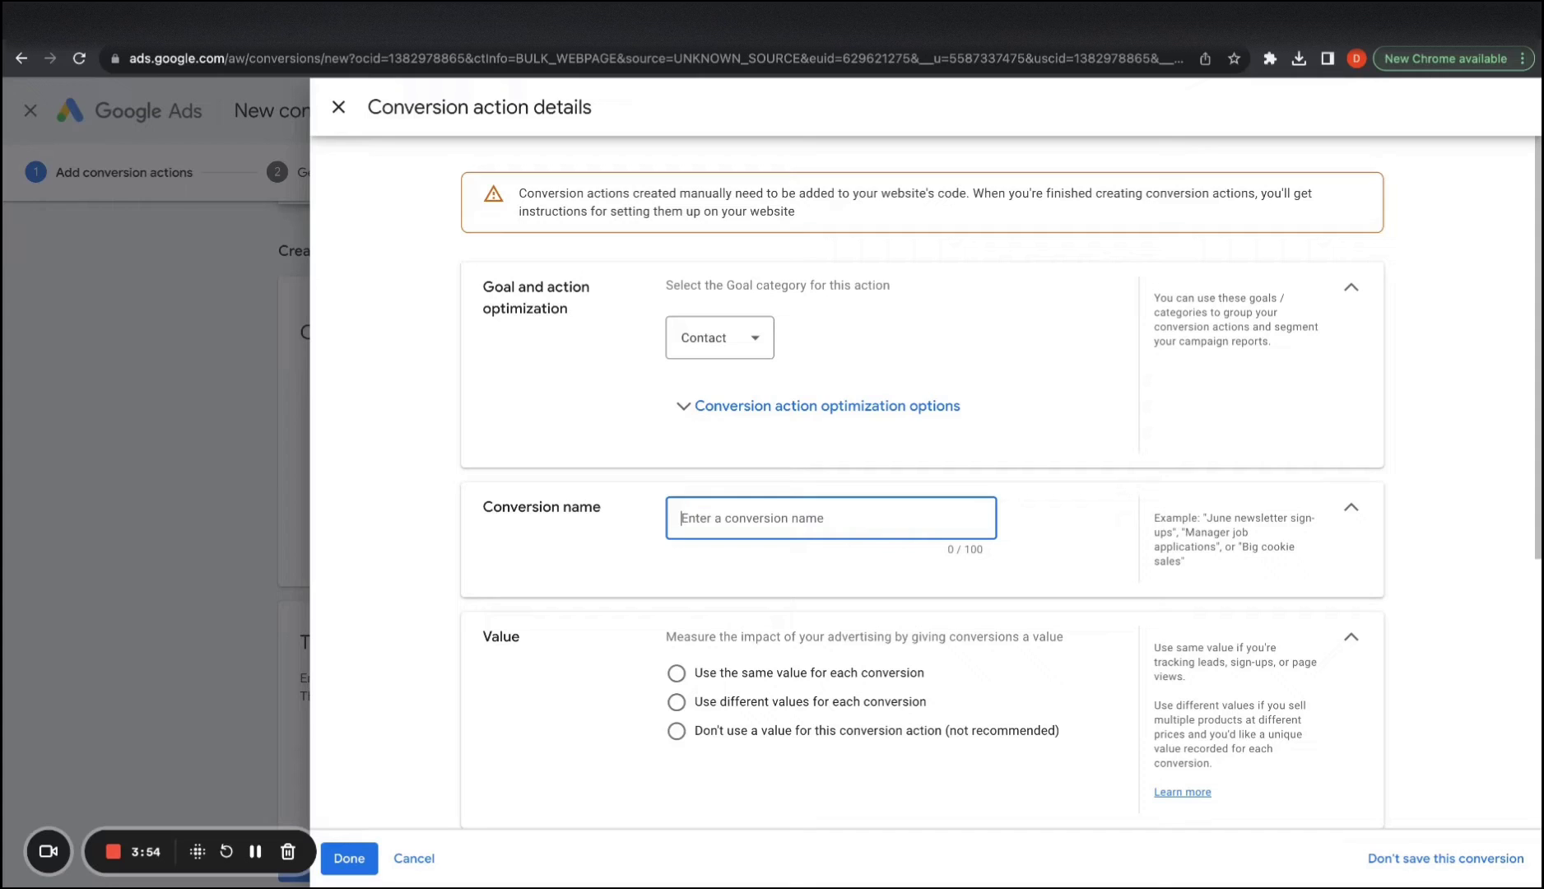
{"action": "type", "text": "Form"}
{"action": "key", "text": "BackSpace"}
{"action": "key", "text": "BackSpace"}
{"action": "key", "text": "BackSpace"}
{"action": "key", "text": "BackSpace"}
{"action": "key", "text": "BackSpace"}
{"action": "type", "text": "Contact Form "}
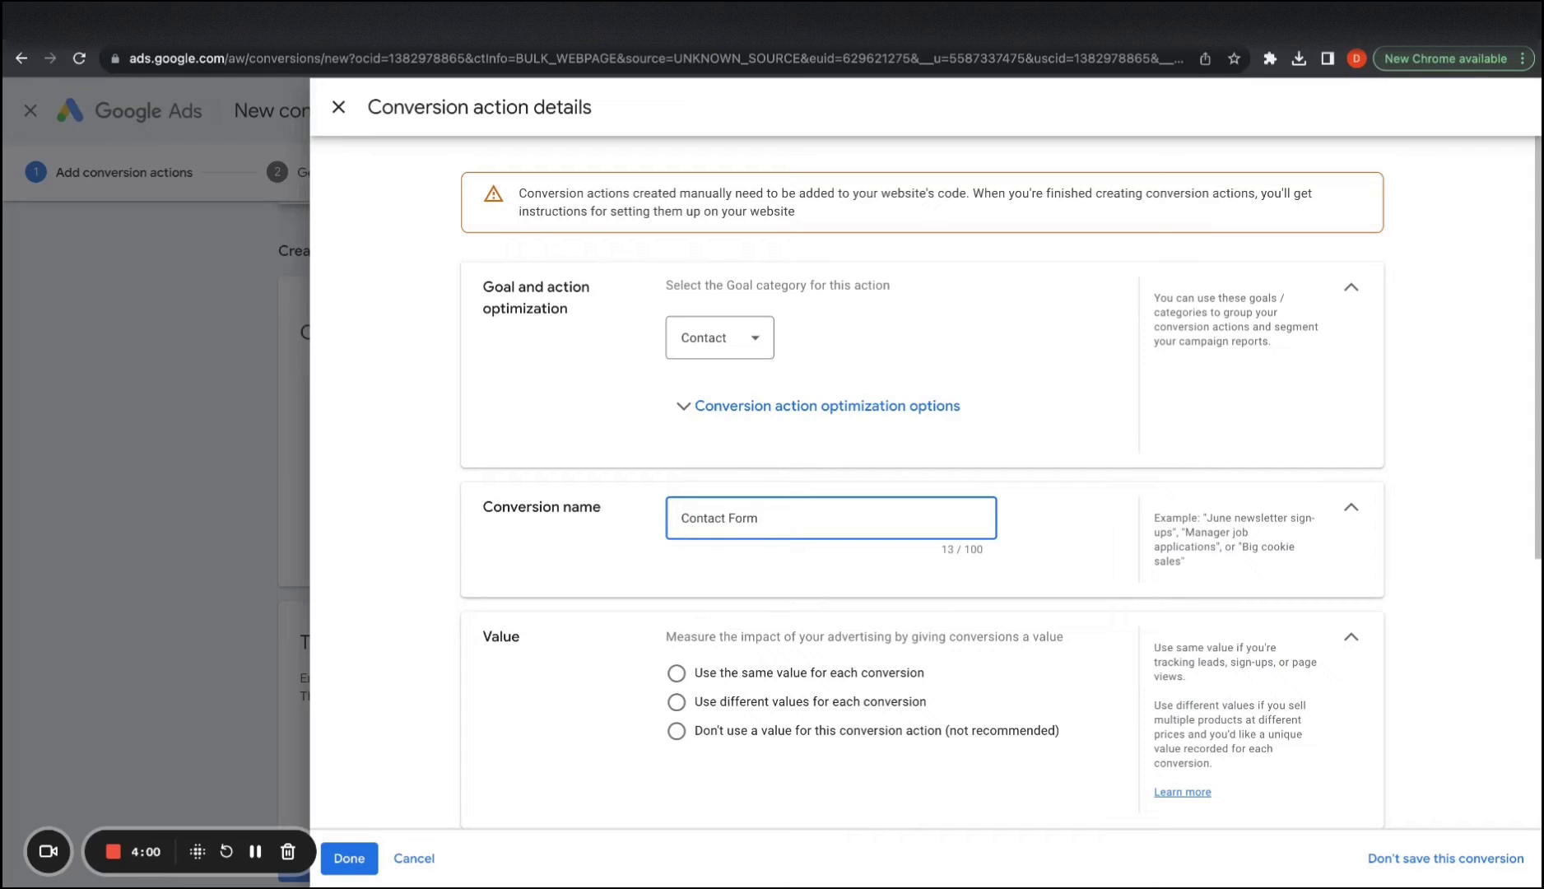
{"action": "type", "text": "- Free Trials"}
{"action": "scroll", "coordinate": [768, 630], "scroll_direction": "down", "scroll_amount": 3}
Use the same value for every conversion, keeping it at 1 Canadian dollar
{"action": "left_click", "coordinate": [663, 517]}
{"action": "left_click", "coordinate": [677, 559]}
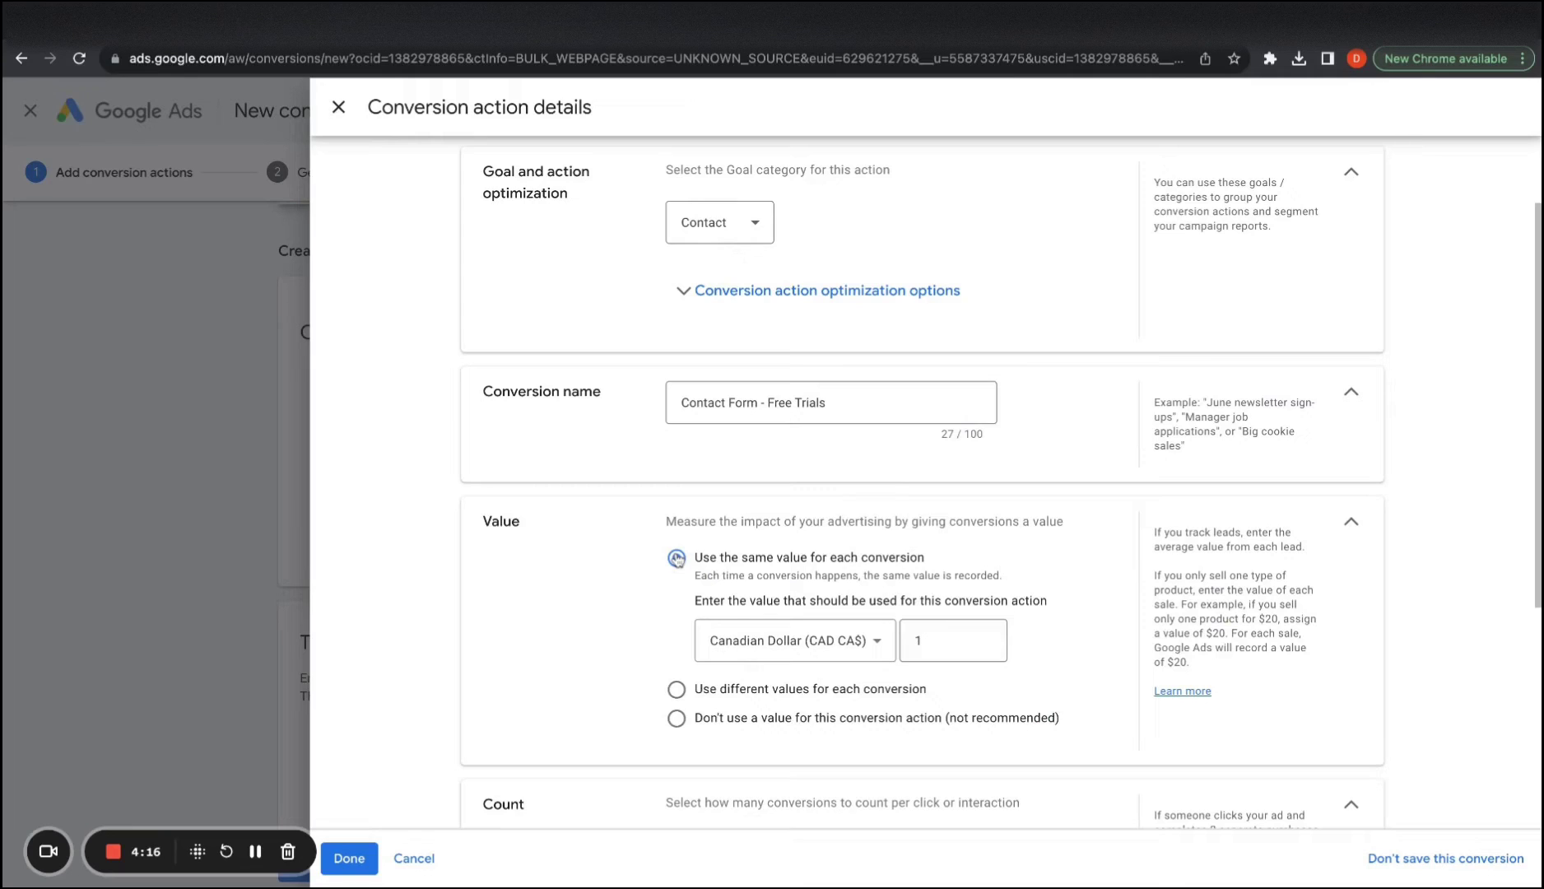
{"action": "left_click", "coordinate": [917, 641]}
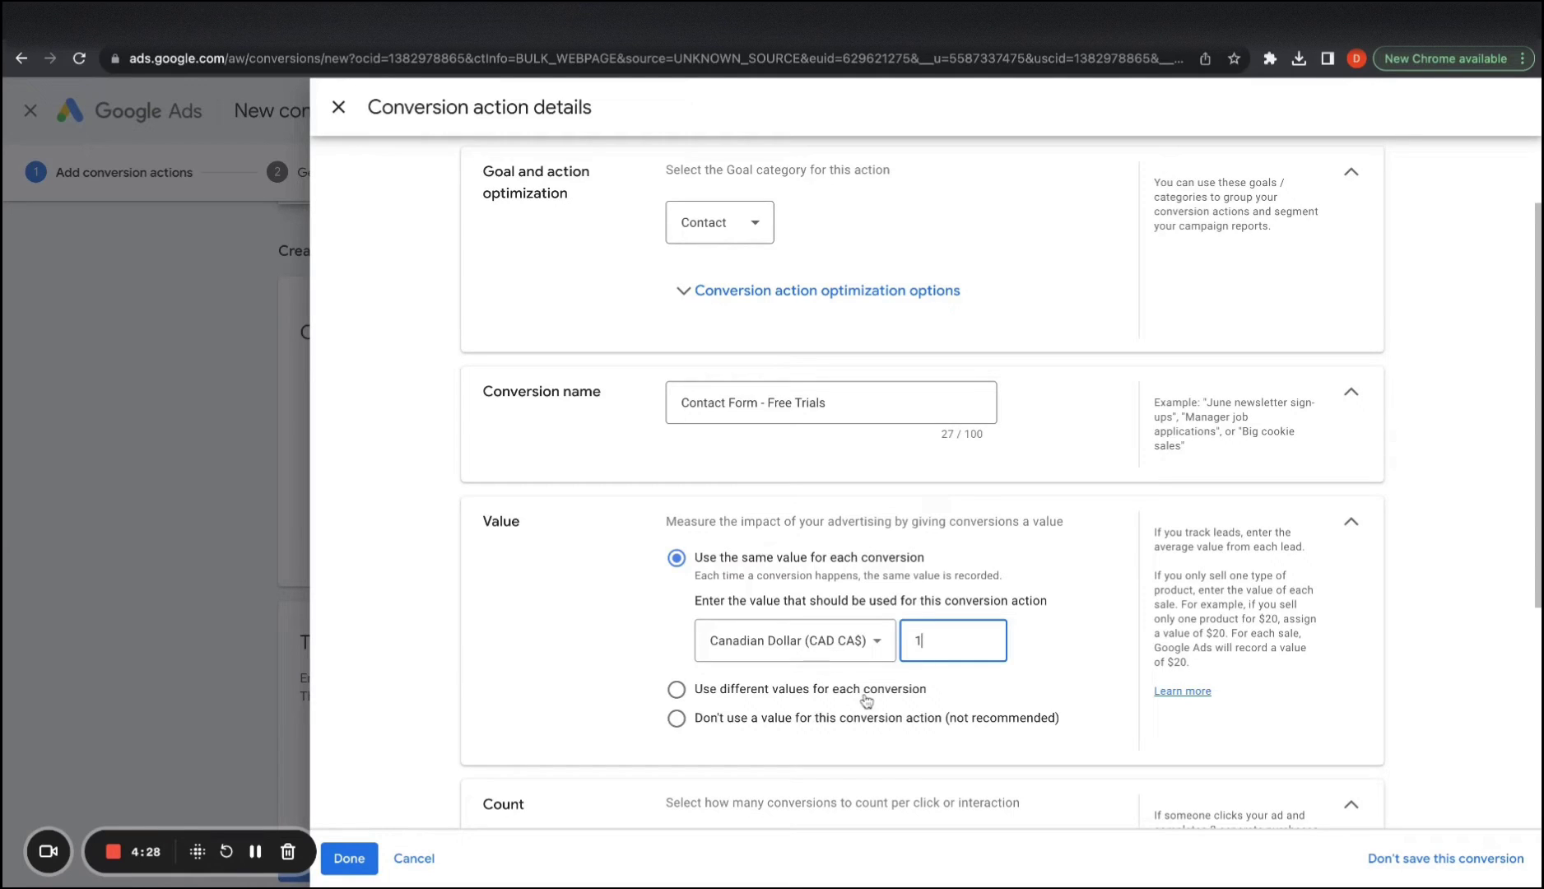
{"action": "double_click", "coordinate": [926, 638]}
{"action": "left_click", "coordinate": [918, 630]}
Count only one conversion per interaction
{"action": "scroll", "coordinate": [751, 570], "scroll_direction": "down", "scroll_amount": 1}
{"action": "scroll", "coordinate": [519, 659], "scroll_direction": "down", "scroll_amount": 3}
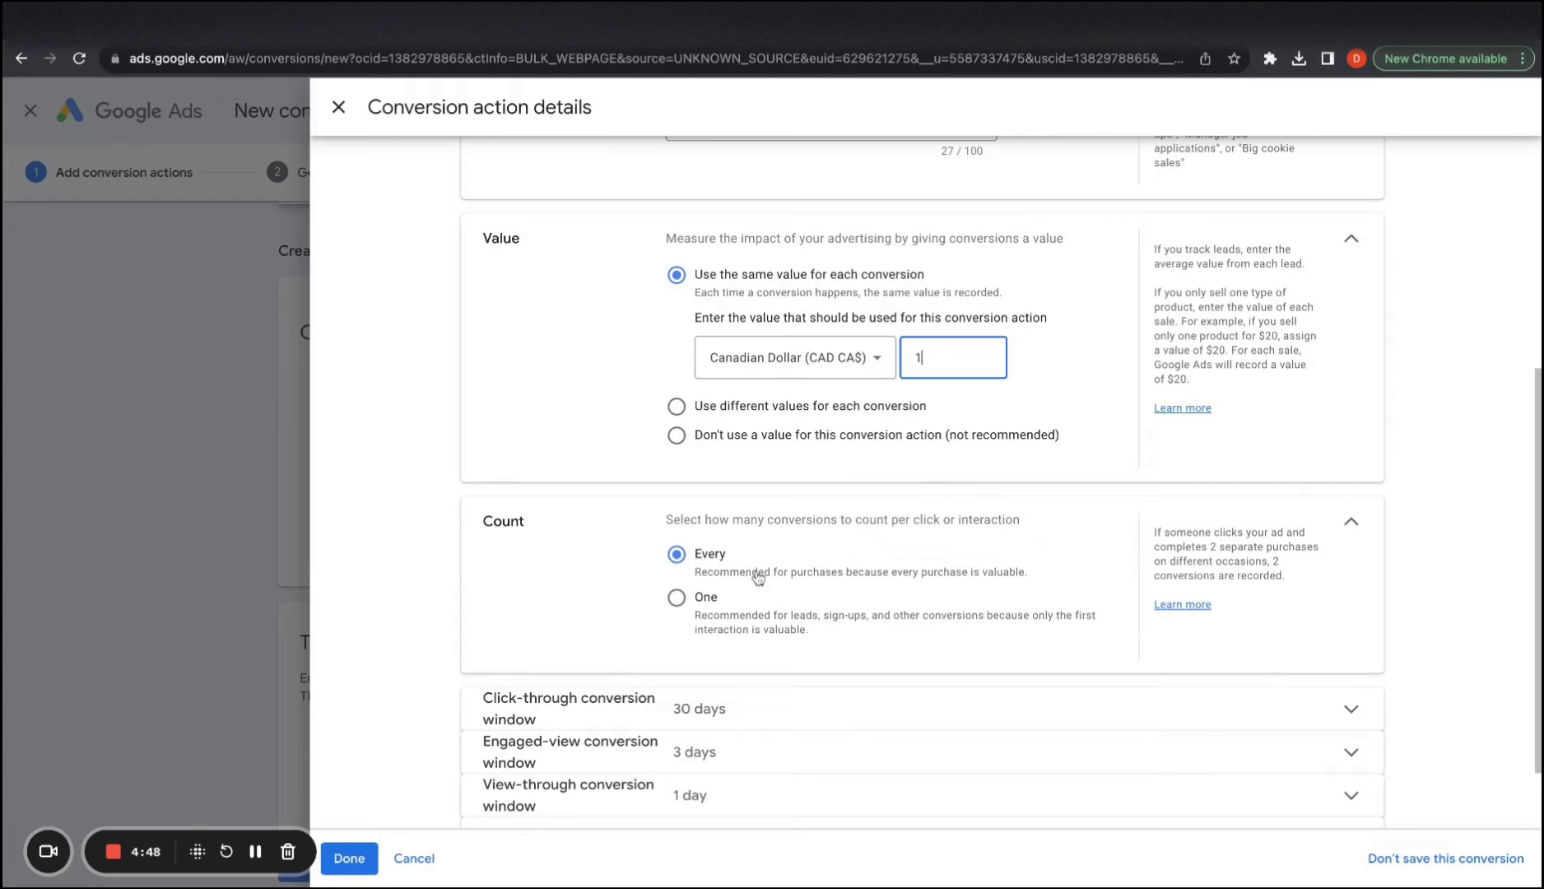
{"action": "left_click", "coordinate": [693, 603]}
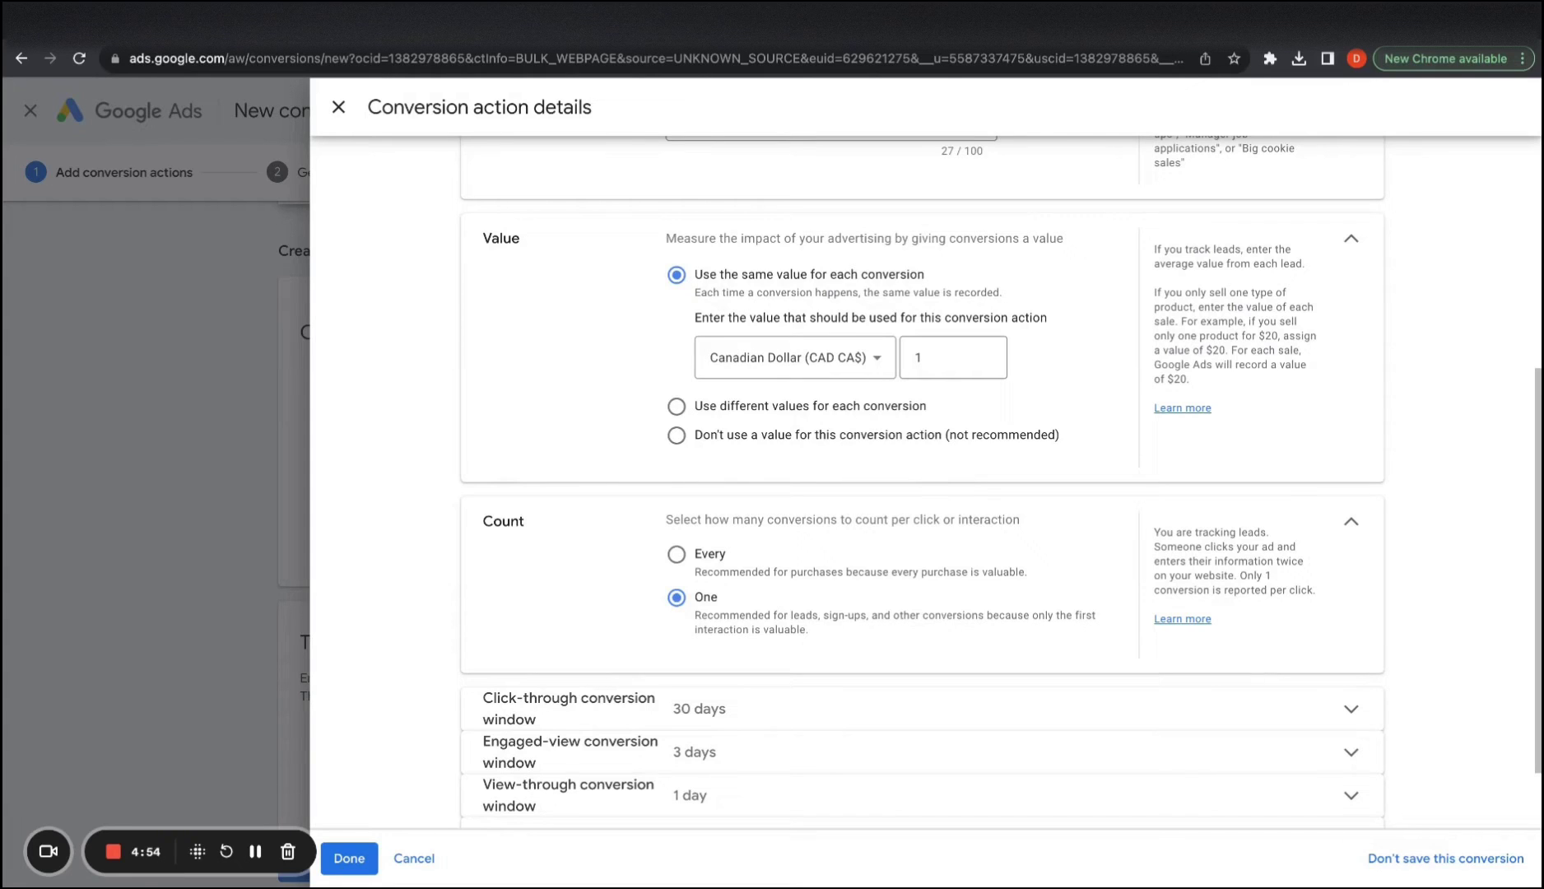
Set the engaged-view conversion window to 30 days
{"action": "scroll", "coordinate": [686, 632], "scroll_direction": "down", "scroll_amount": 2}
{"action": "left_click", "coordinate": [686, 632]}
{"action": "scroll", "coordinate": [700, 680], "scroll_direction": "down", "scroll_amount": 1}
{"action": "left_click", "coordinate": [700, 698]}
{"action": "left_click", "coordinate": [714, 690]}
{"action": "scroll", "coordinate": [741, 508], "scroll_direction": "down", "scroll_amount": 2}
{"action": "scroll", "coordinate": [741, 509], "scroll_direction": "up", "scroll_amount": 2}
{"action": "left_click", "coordinate": [744, 504]}
Set the view-through conversion window to 30 days
{"action": "scroll", "coordinate": [658, 667], "scroll_direction": "down", "scroll_amount": 1}
{"action": "left_click", "coordinate": [680, 699]}
{"action": "scroll", "coordinate": [680, 702], "scroll_direction": "down", "scroll_amount": 1}
{"action": "left_click", "coordinate": [706, 694]}
{"action": "left_click", "coordinate": [745, 438]}
{"action": "scroll", "coordinate": [786, 639], "scroll_direction": "down", "scroll_amount": 1}
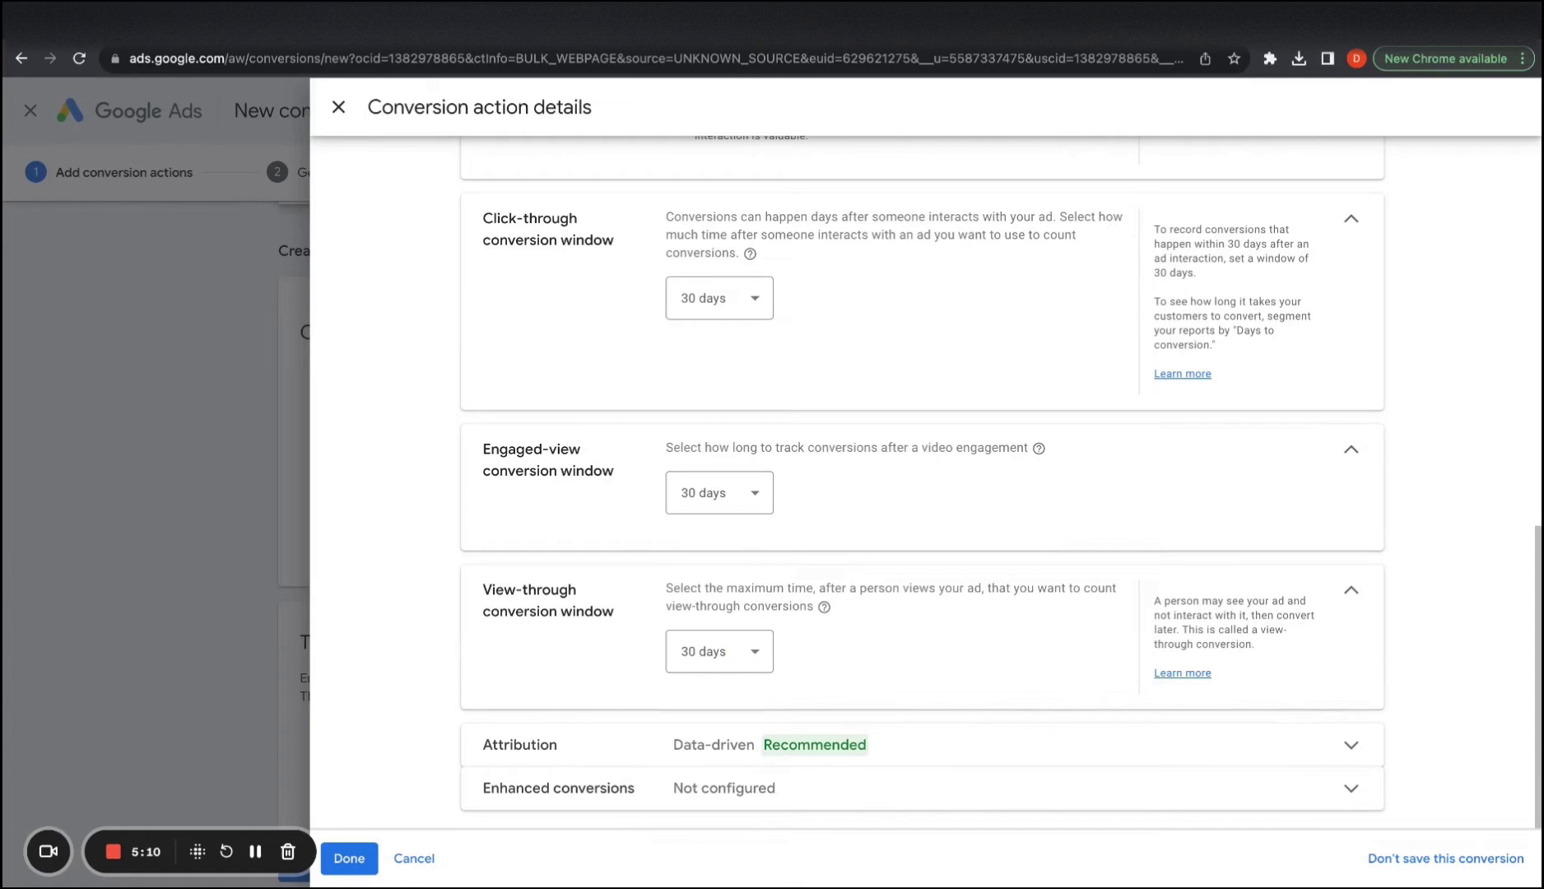
Keep the Data-driven attribution model and finish the Contact Form - Free Trials action
{"action": "left_click", "coordinate": [775, 735]}
{"action": "mouse_move", "coordinate": [800, 696]}
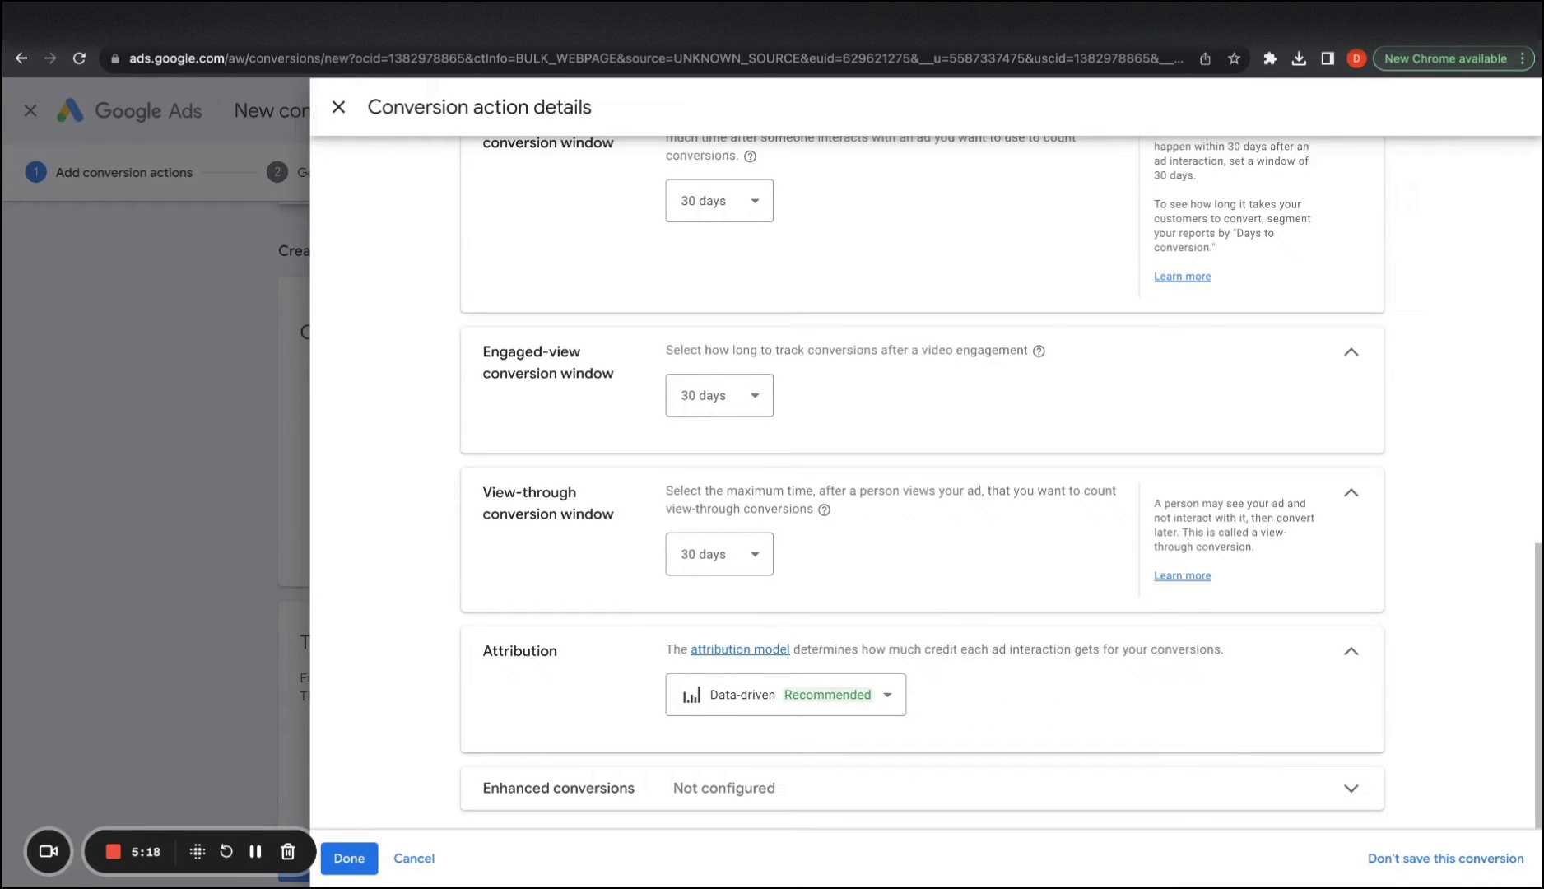
{"action": "left_click", "coordinate": [901, 681]}
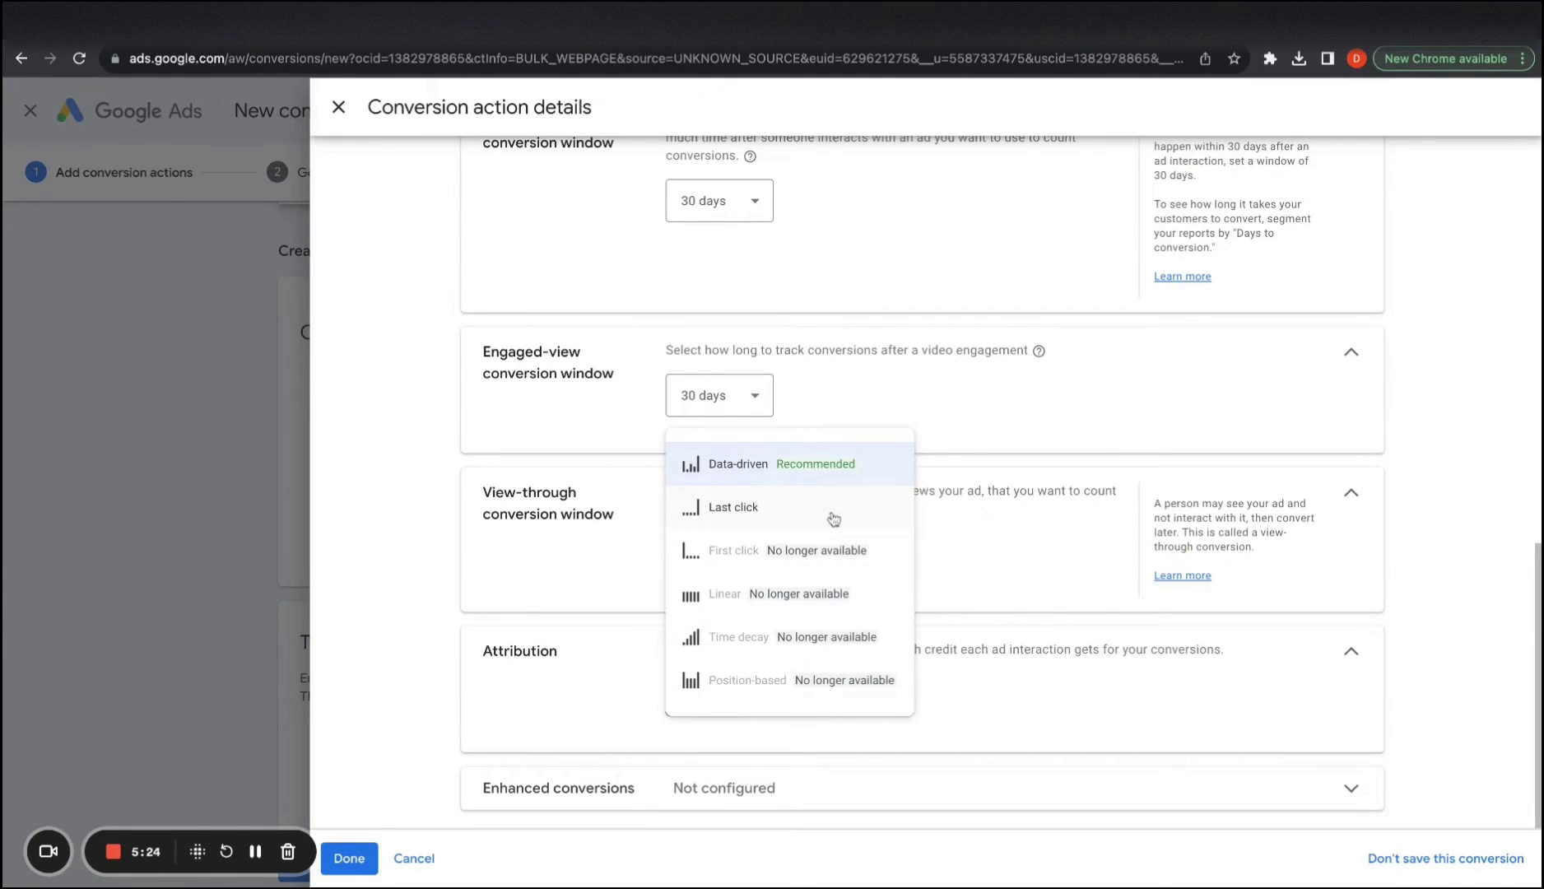
{"action": "left_click", "coordinate": [992, 688]}
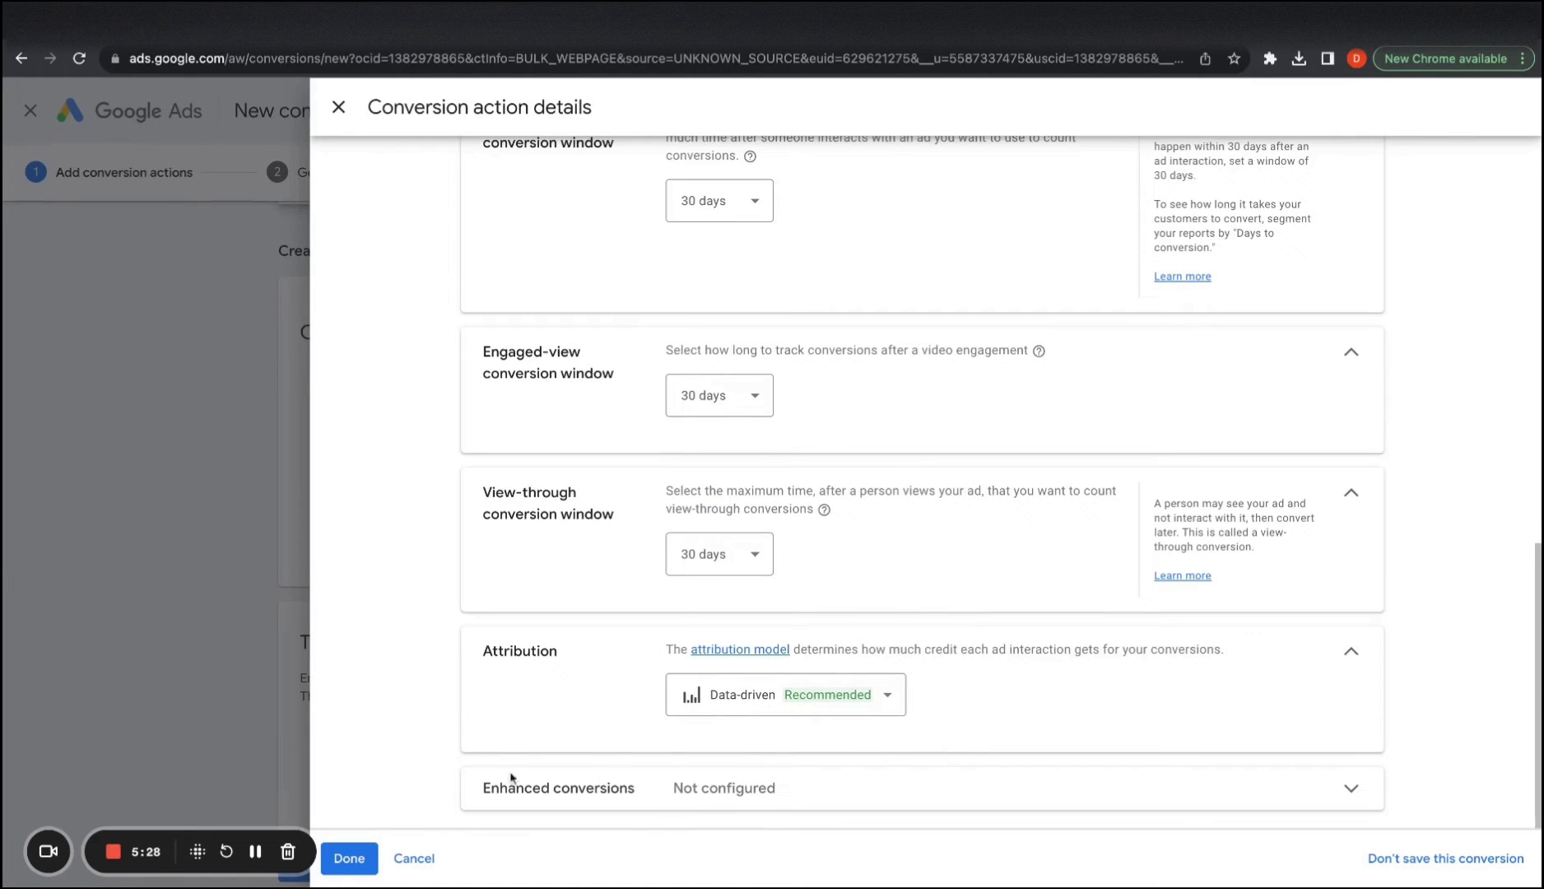
{"action": "left_click", "coordinate": [364, 859]}
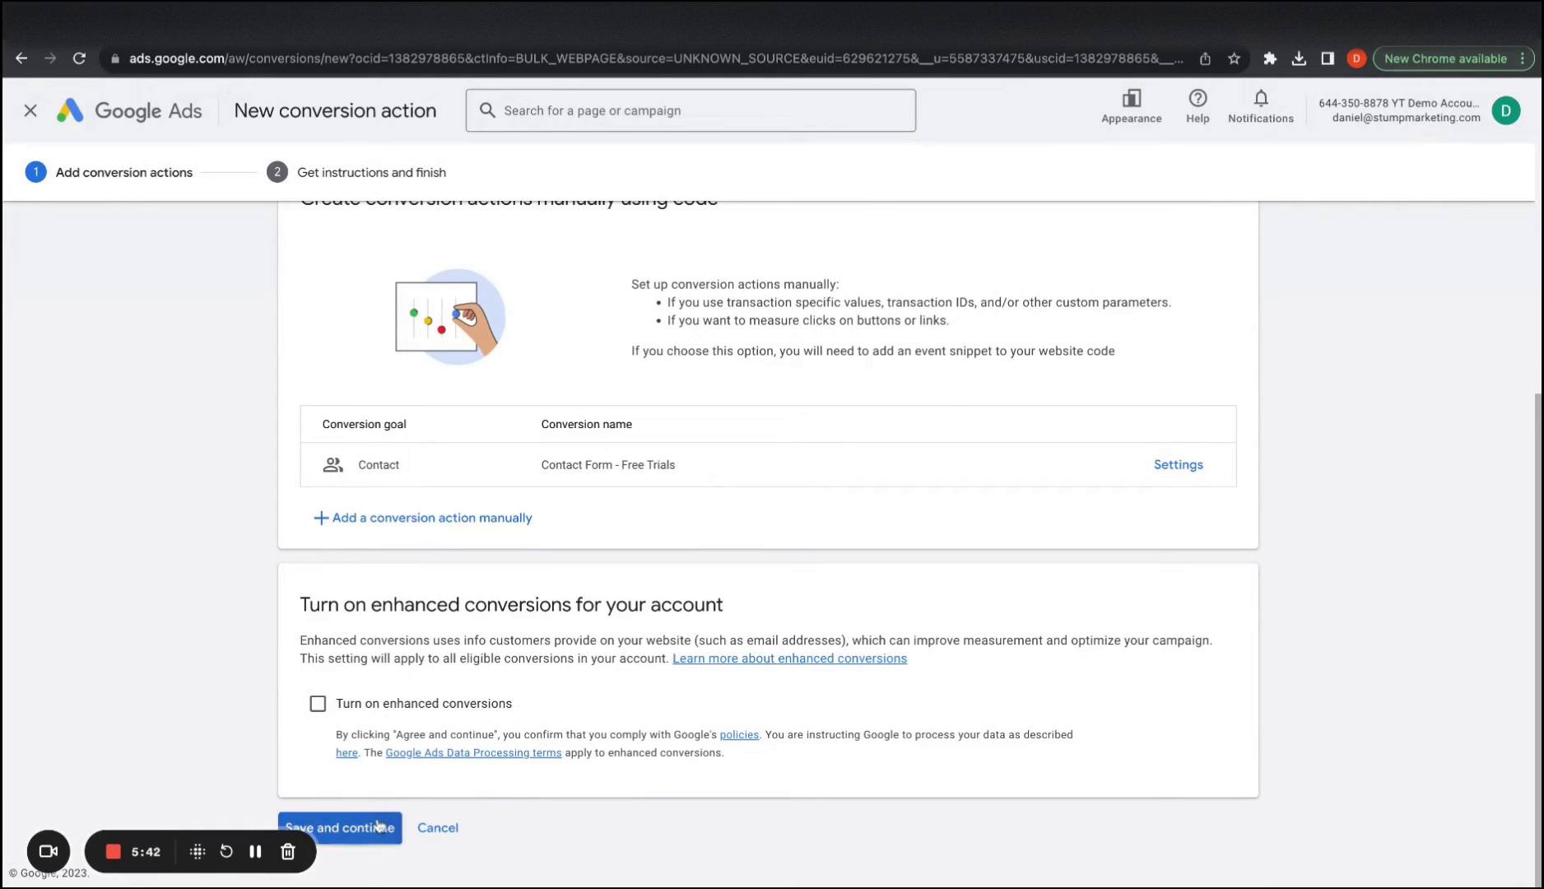
Save the conversion action and review its Contact Form - Free Trials event snippet
{"action": "left_click", "coordinate": [377, 826]}
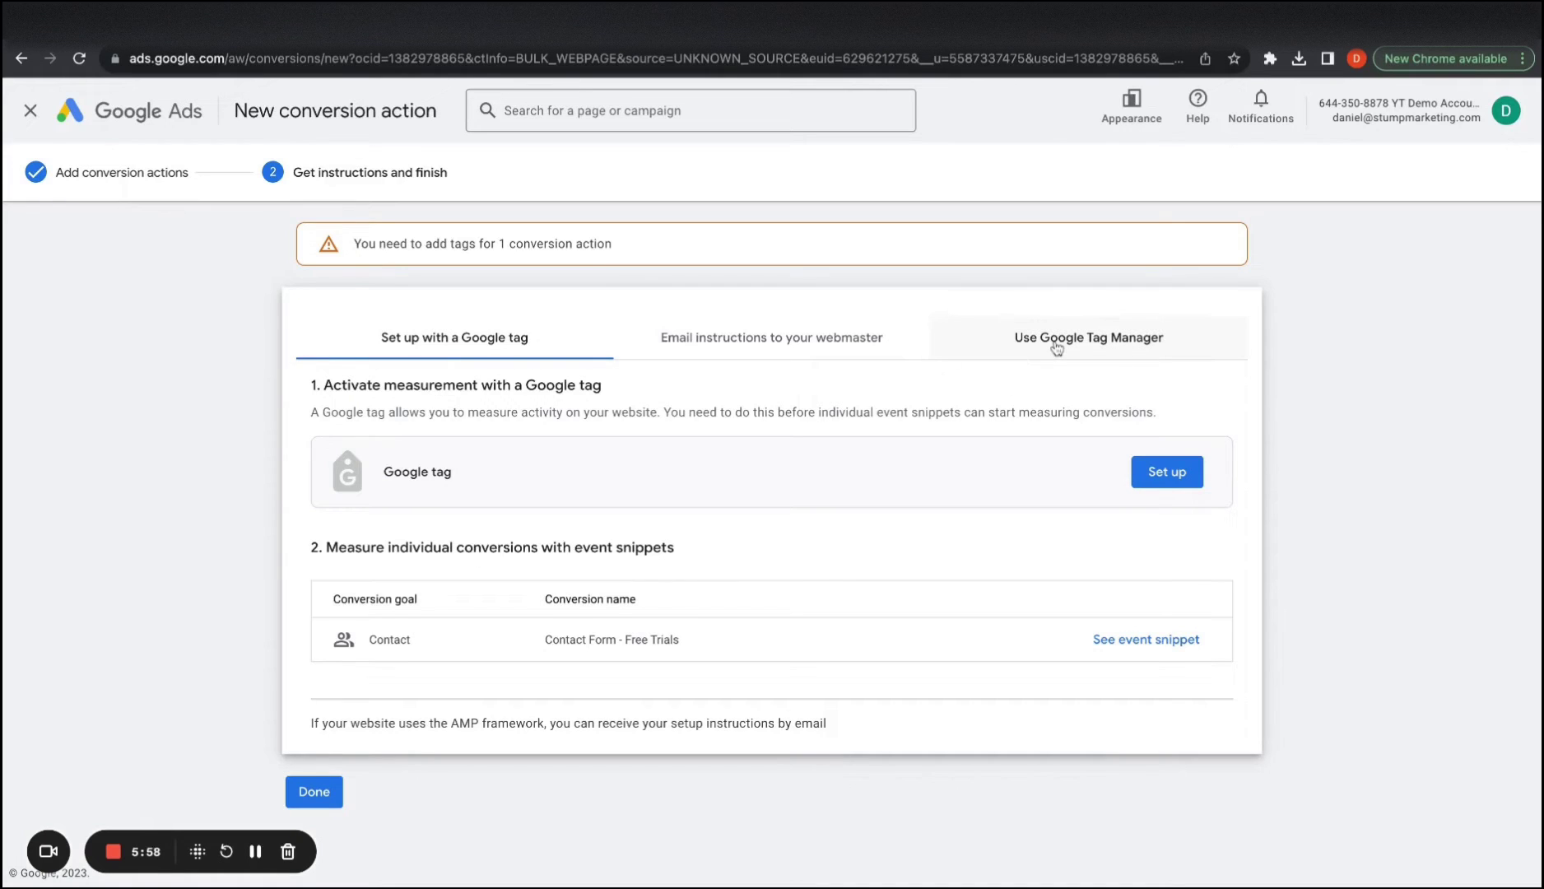
{"action": "left_click", "coordinate": [1145, 641]}
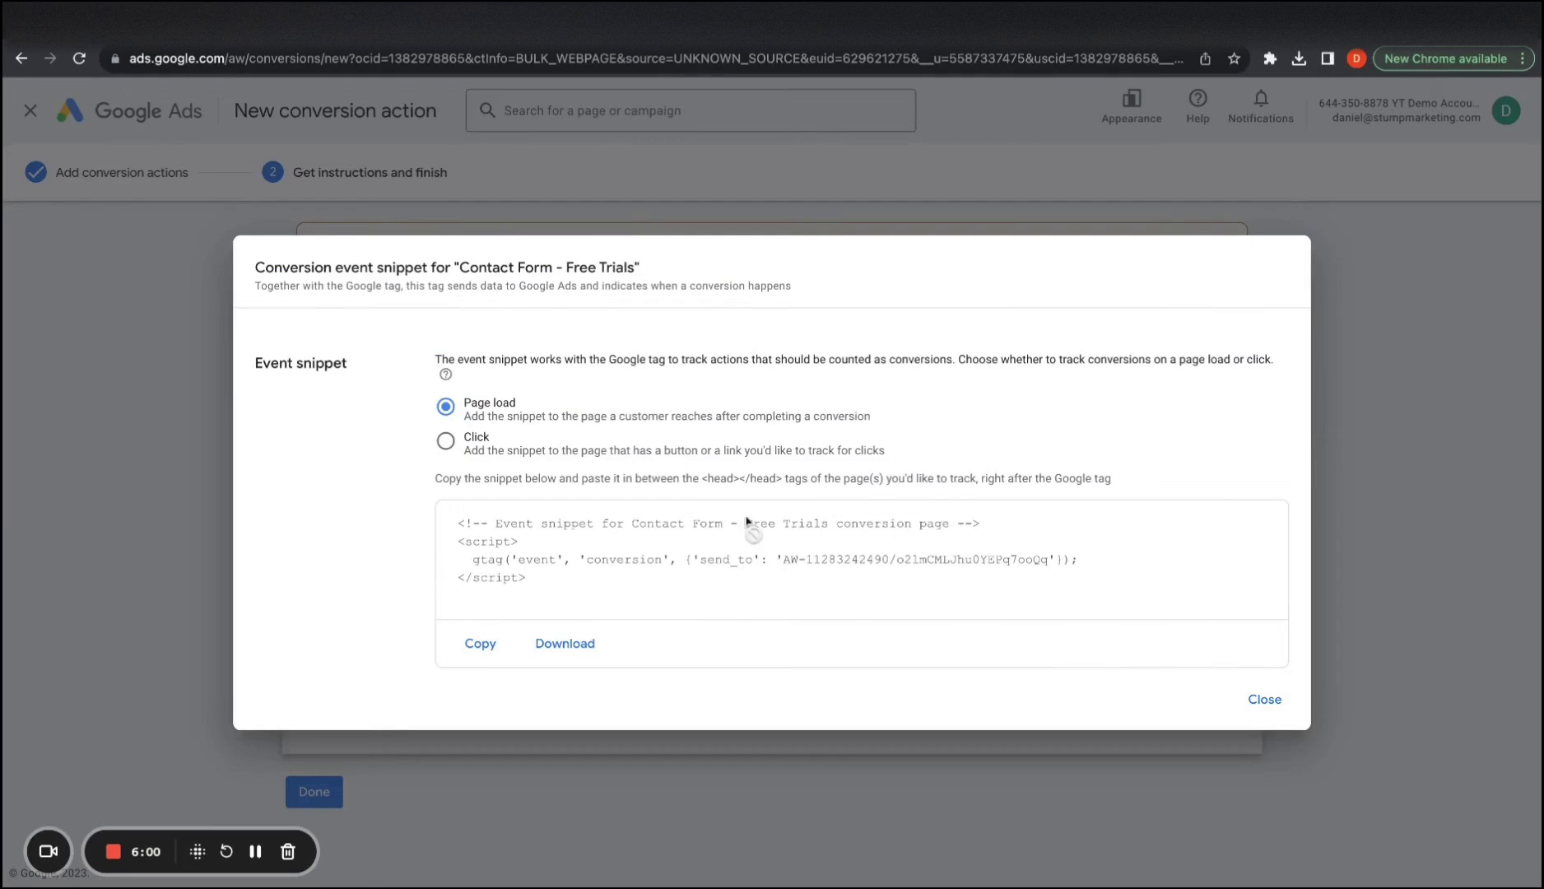
{"action": "left_click", "coordinate": [1265, 700]}
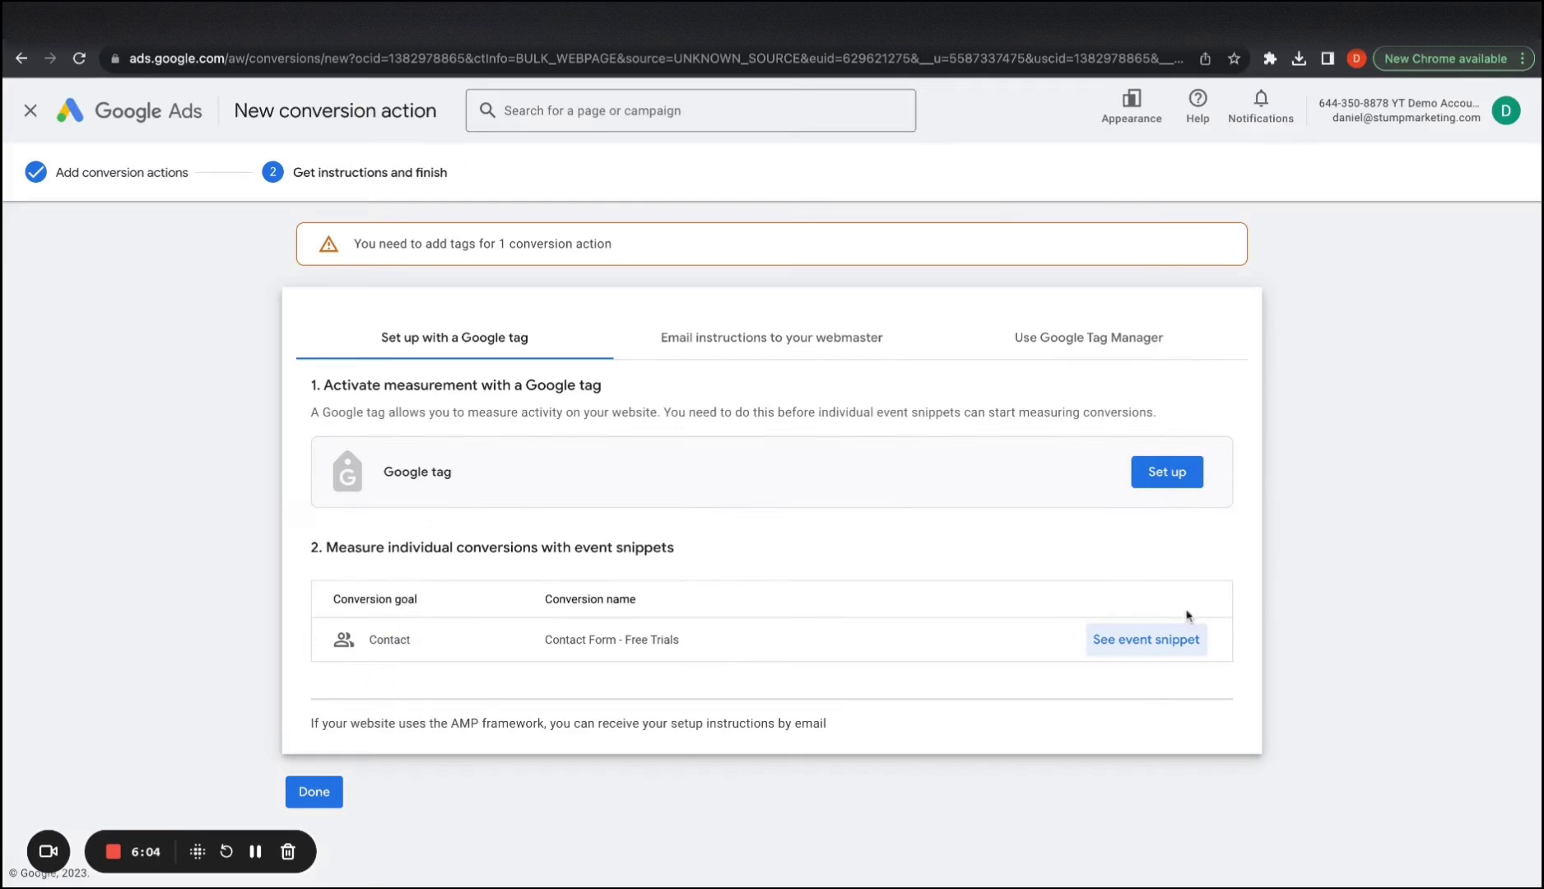
Show the Google Tag Manager setup details with the conversion ID and label
{"action": "left_click", "coordinate": [1141, 340]}
{"action": "scroll", "coordinate": [863, 428], "scroll_direction": "down", "scroll_amount": 1}
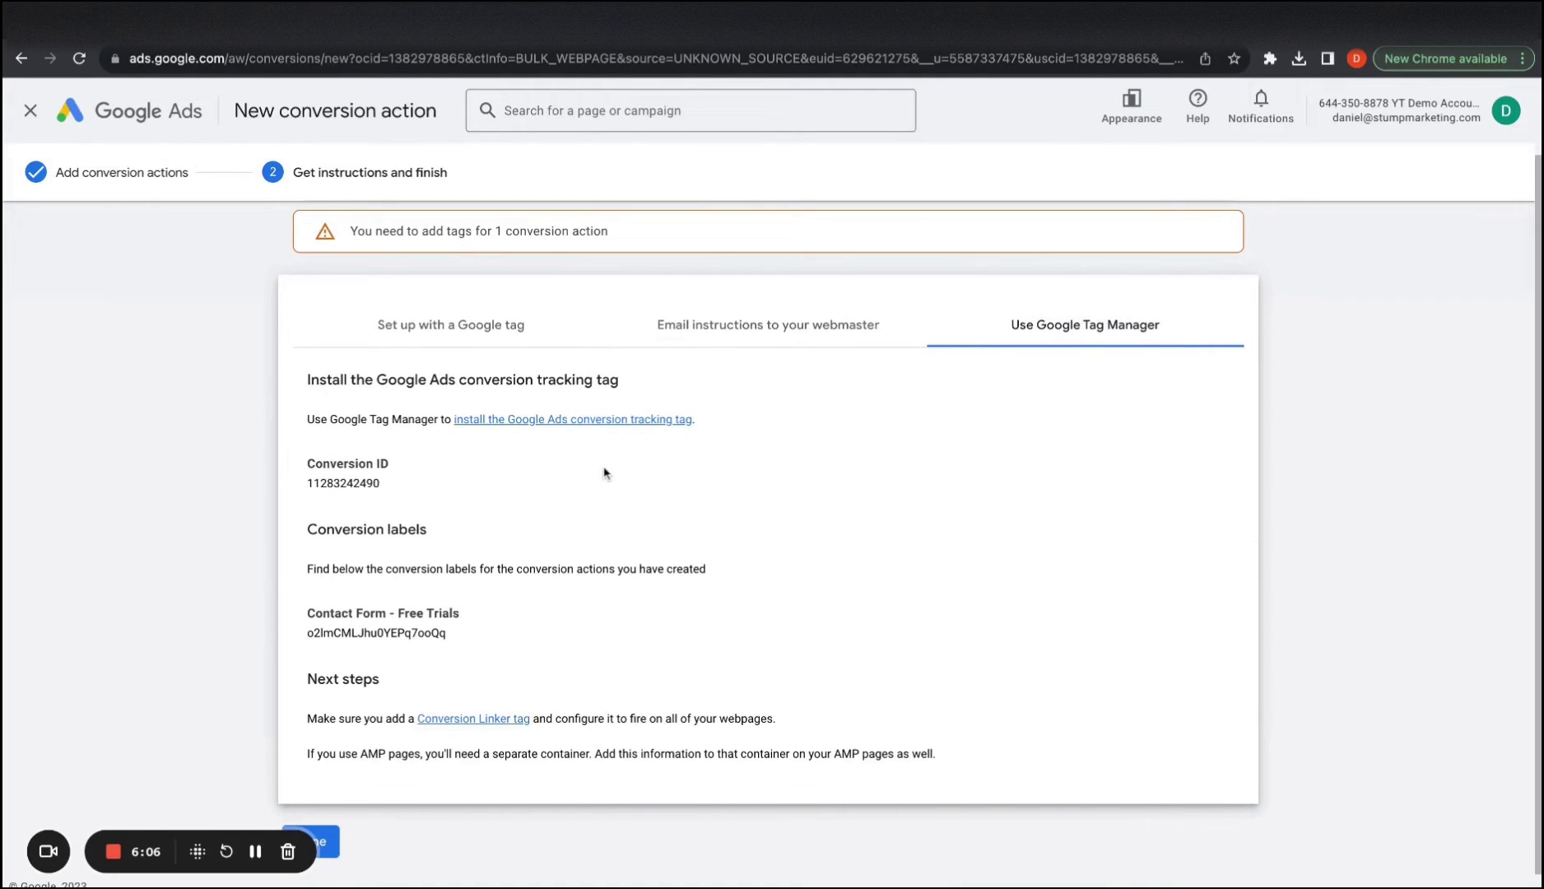
{"action": "left_click_drag", "start_coordinate": [355, 407], "coordinate": [631, 621]}
{"action": "left_click", "coordinate": [626, 610]}
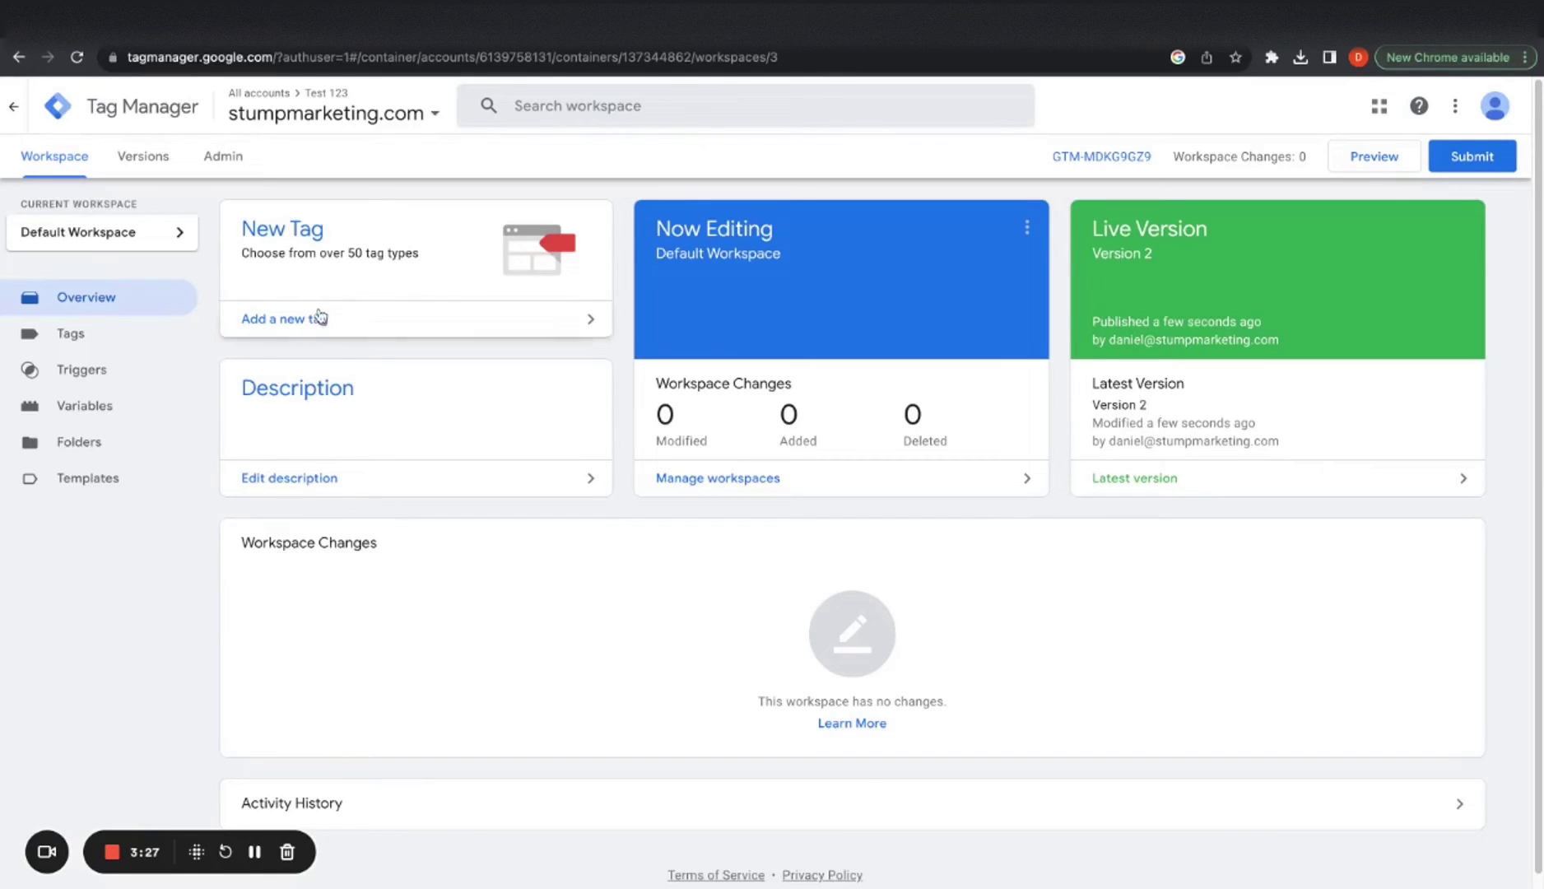
{"action": "left_click", "coordinate": [246, 157]}
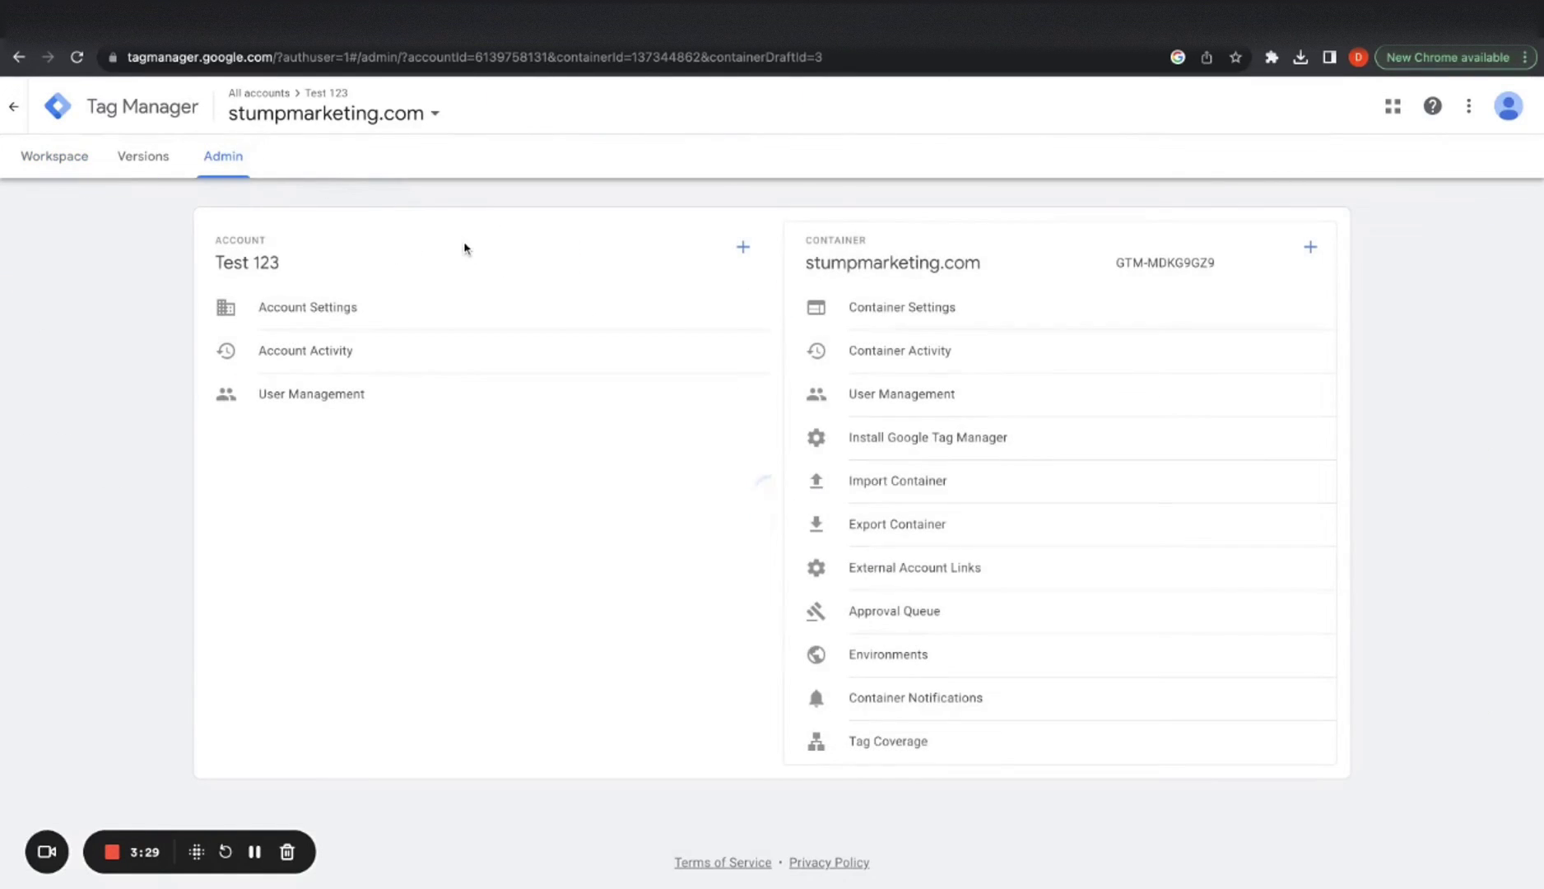
{"action": "left_click", "coordinate": [907, 456]}
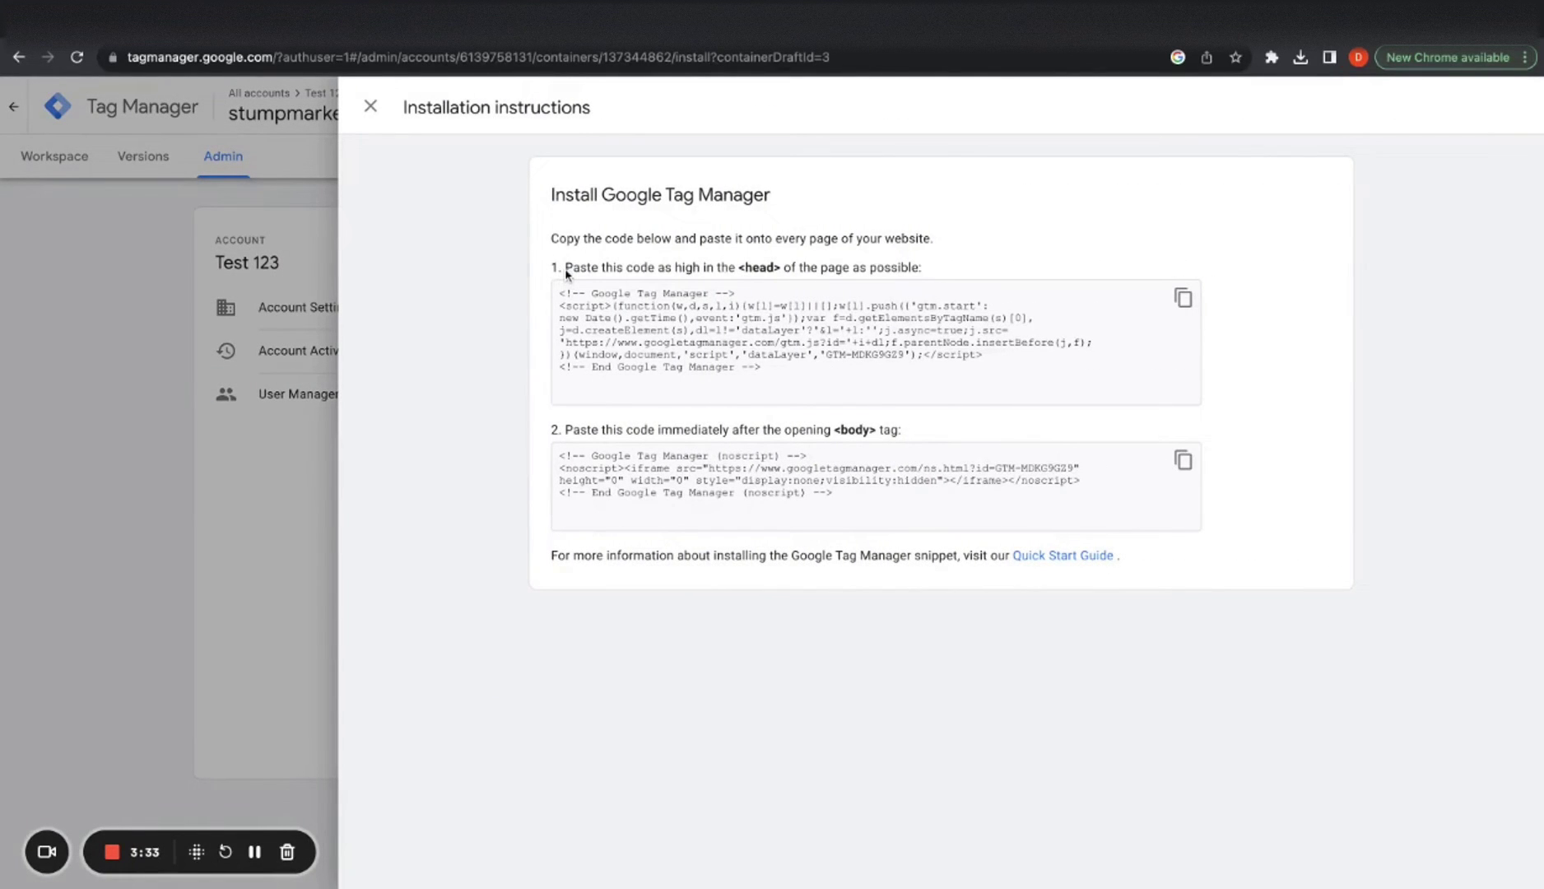
{"action": "left_click_drag", "start_coordinate": [566, 275], "coordinate": [939, 265]}
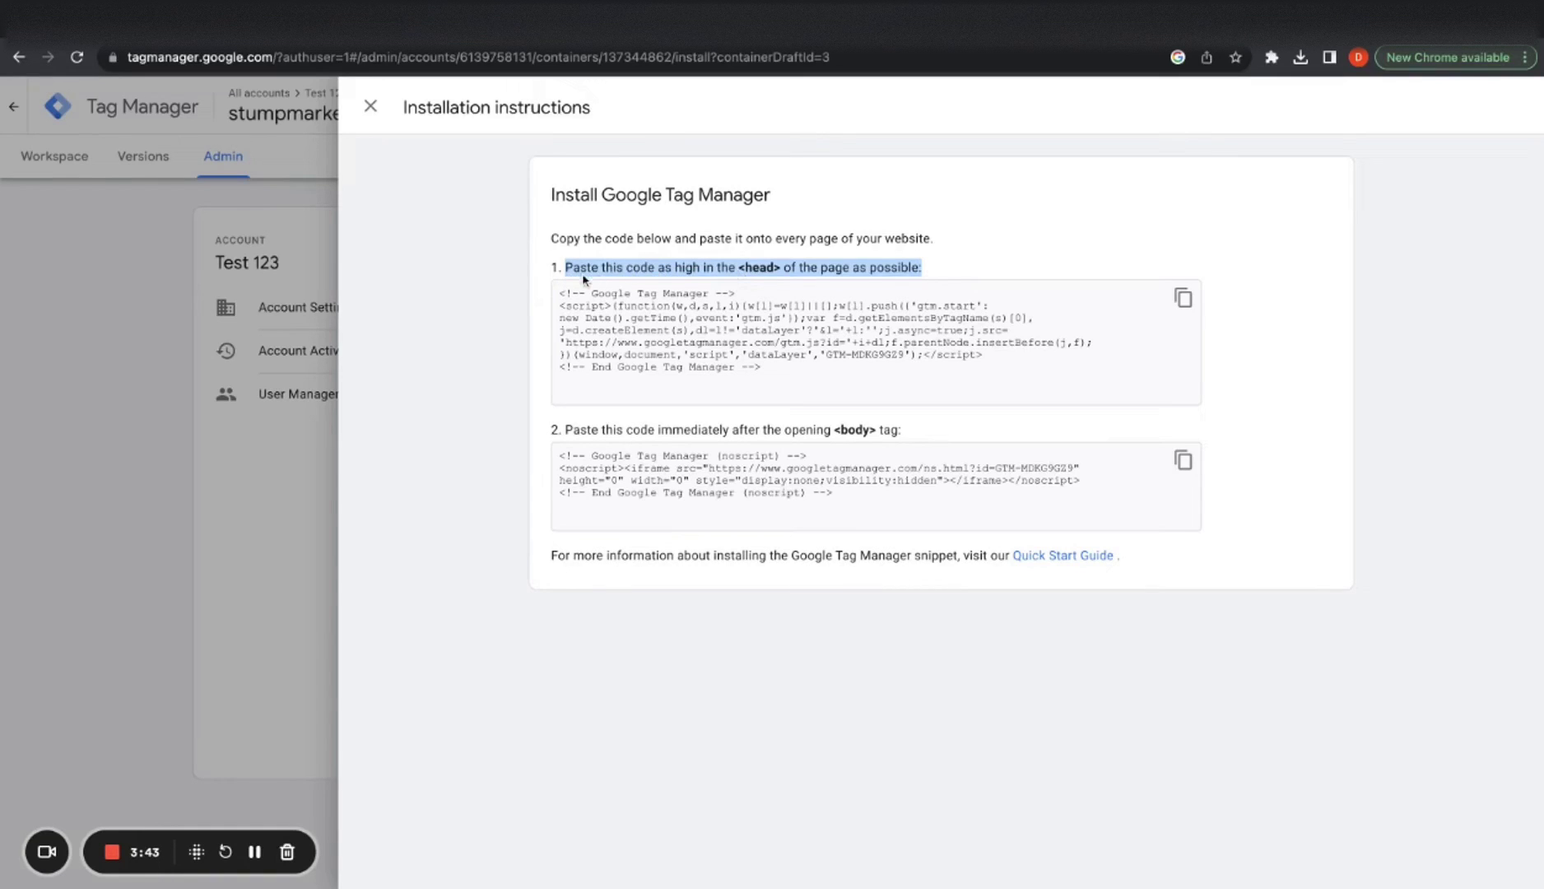
{"action": "left_click", "coordinate": [565, 290]}
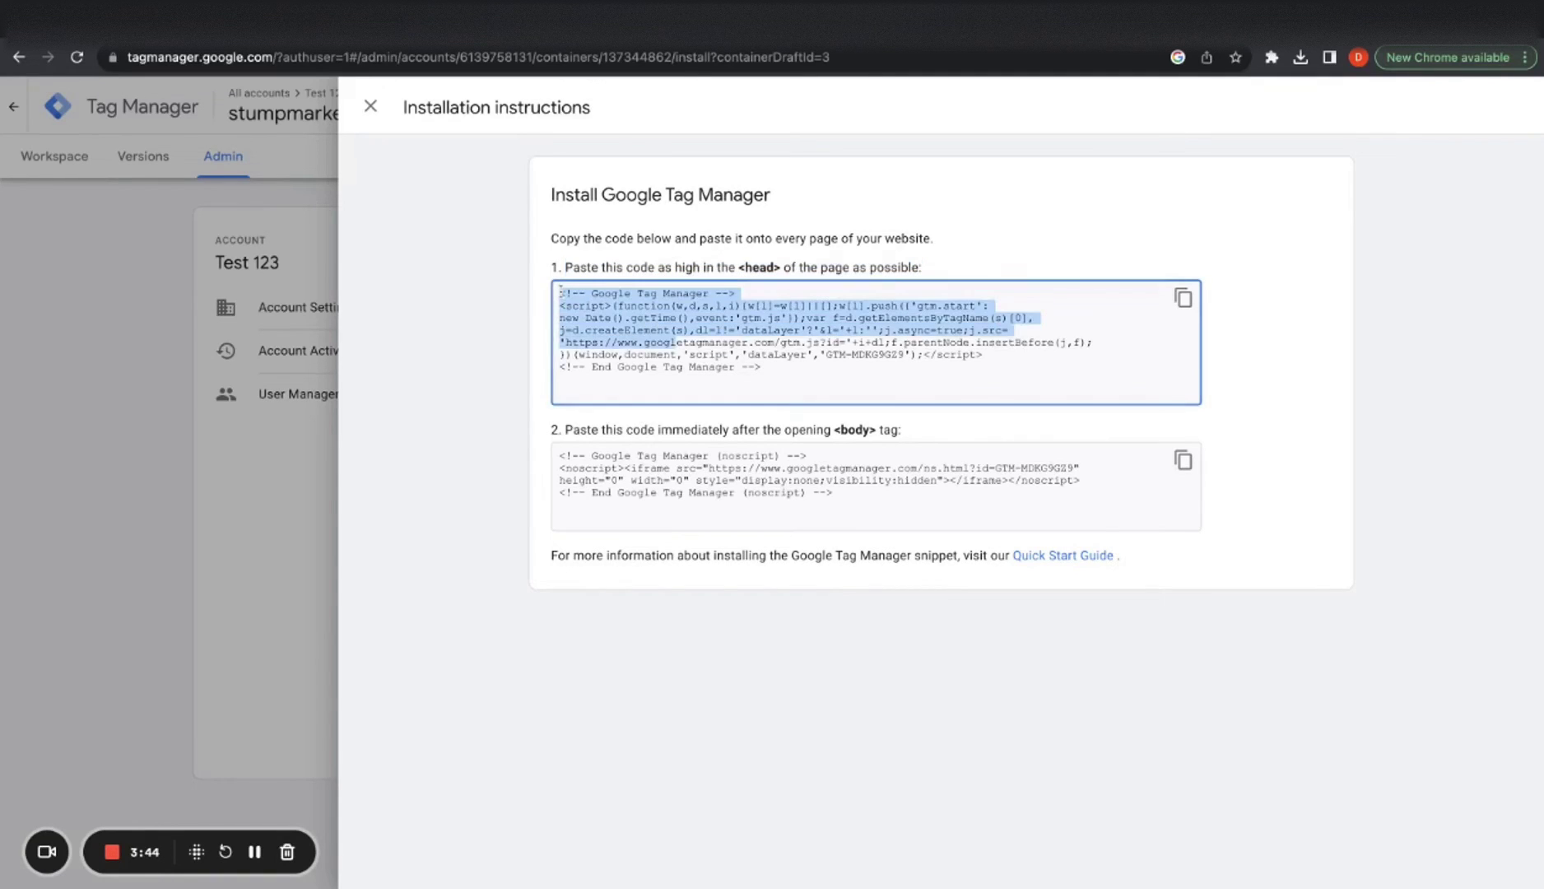
{"action": "left_click", "coordinate": [545, 373]}
{"action": "left_click_drag", "start_coordinate": [969, 380], "coordinate": [544, 334]}
{"action": "left_click", "coordinate": [541, 335]}
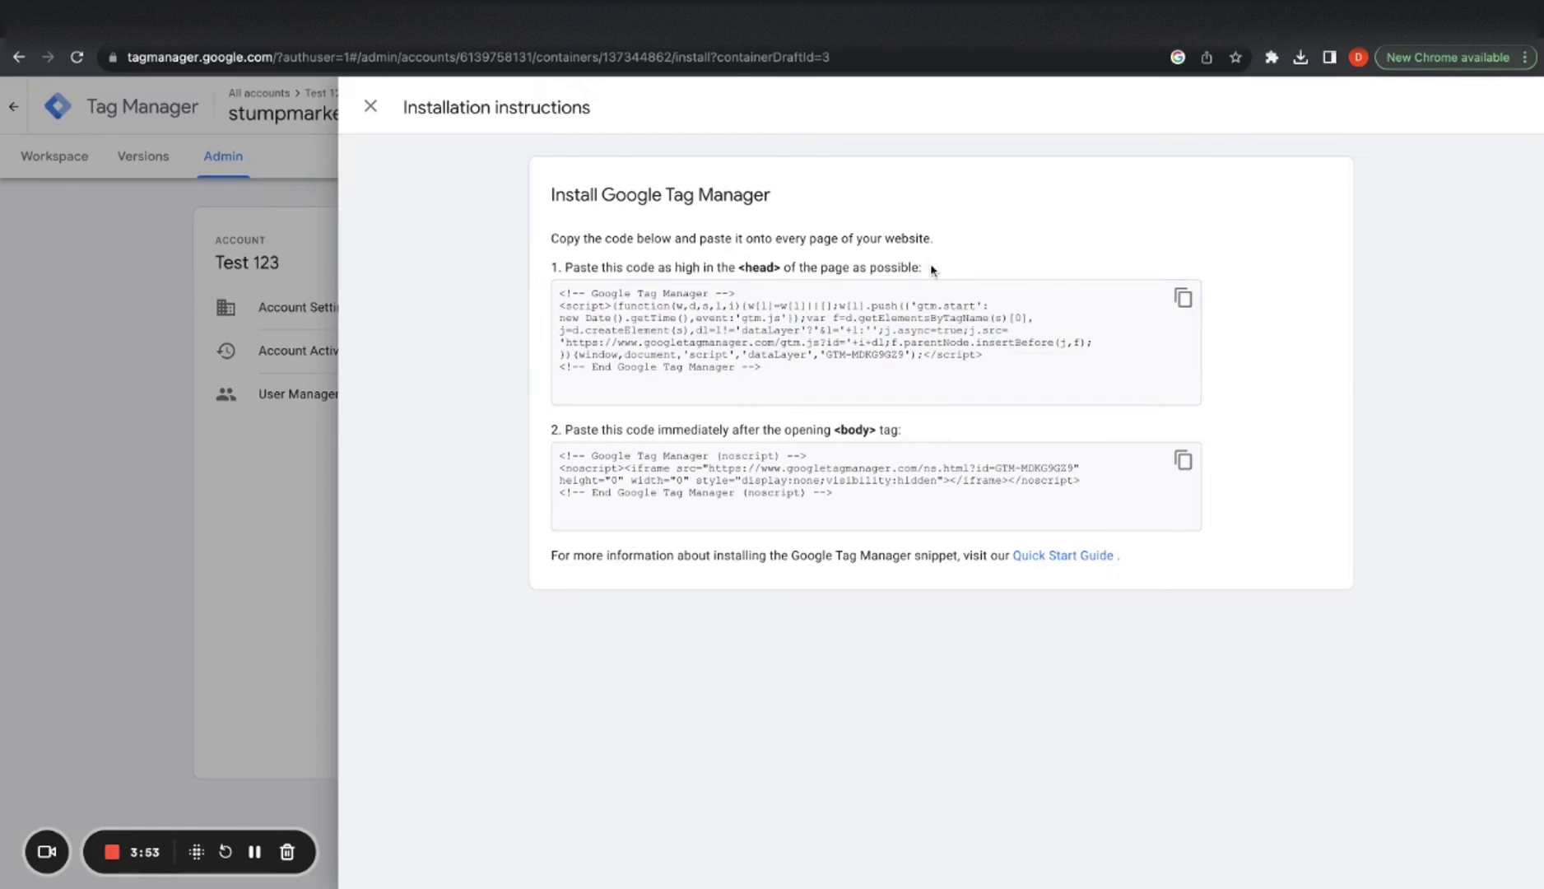
{"action": "left_click", "coordinate": [217, 221]}
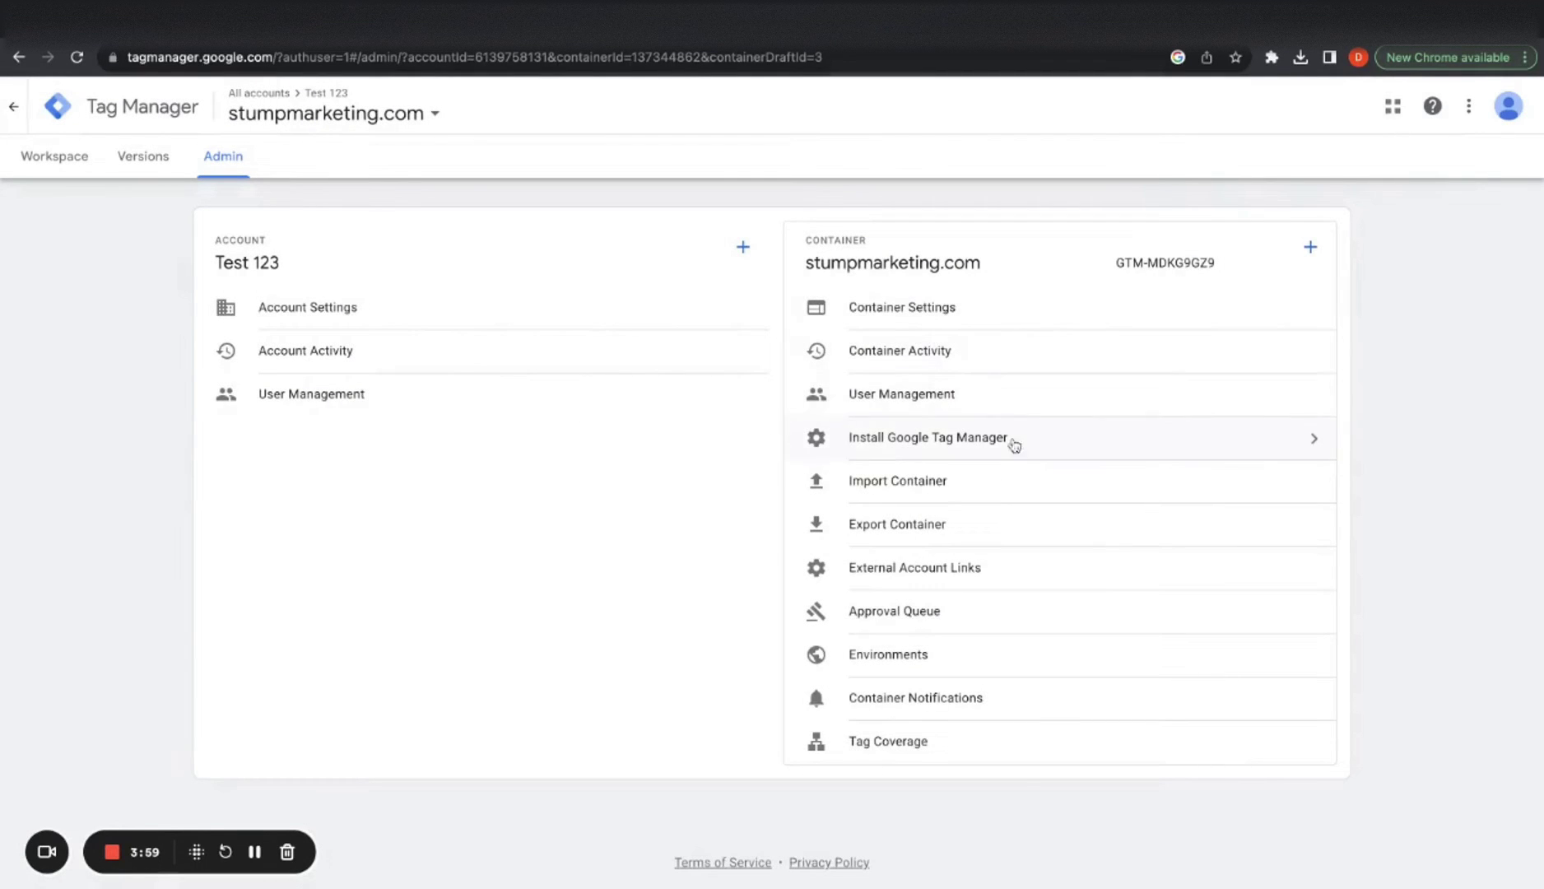
{"action": "triple_click", "coordinate": [1118, 267]}
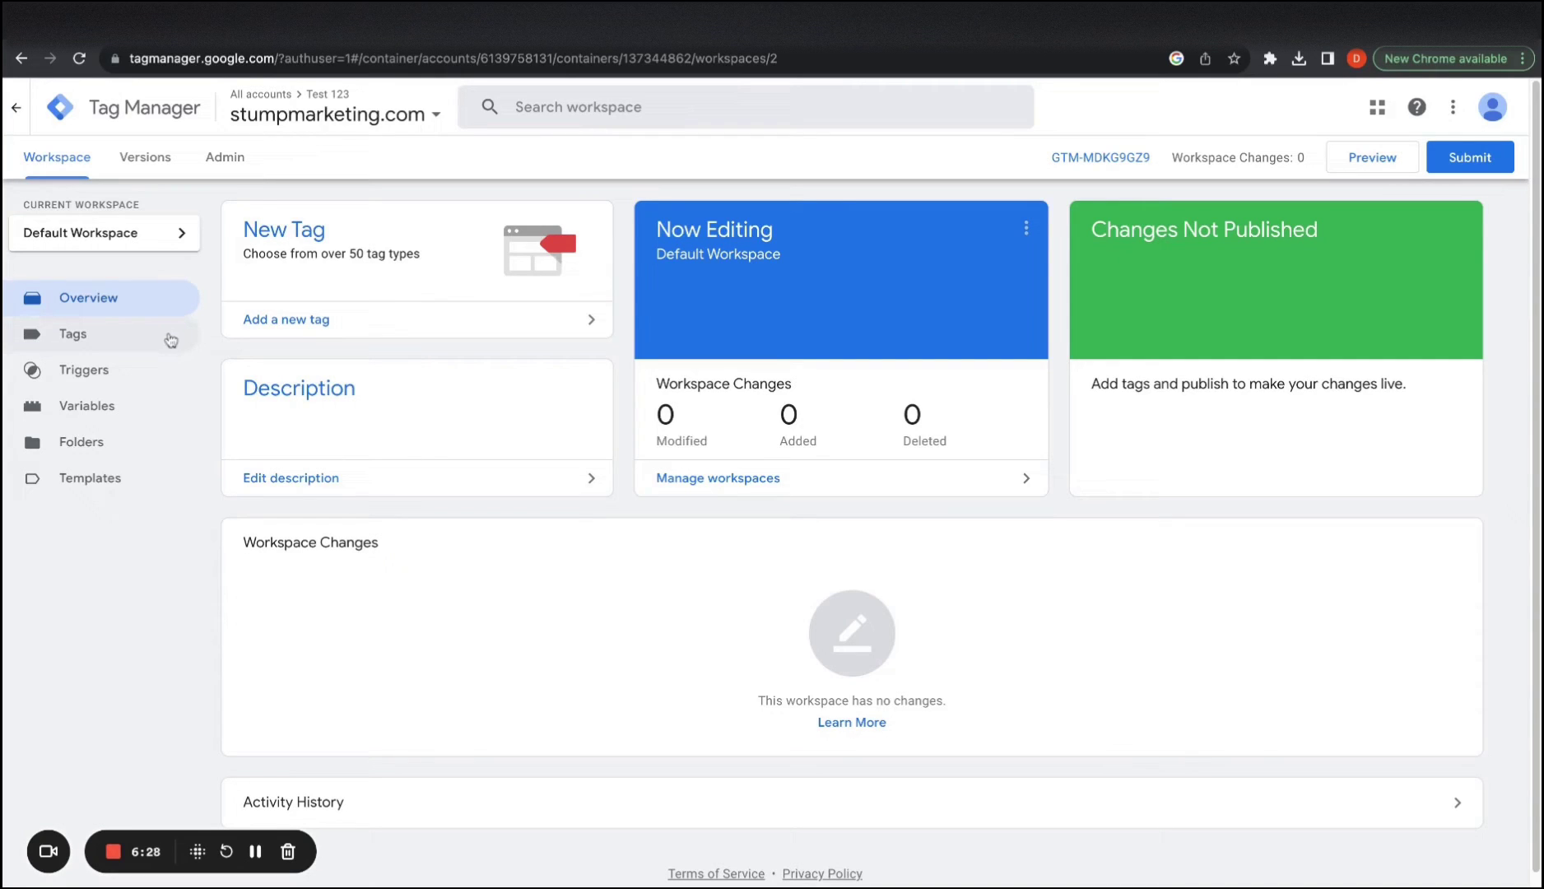
Create a new tag named 'Google Ads Conversion Tracking - Contact Form Free Trials'
{"action": "left_click", "coordinate": [295, 323]}
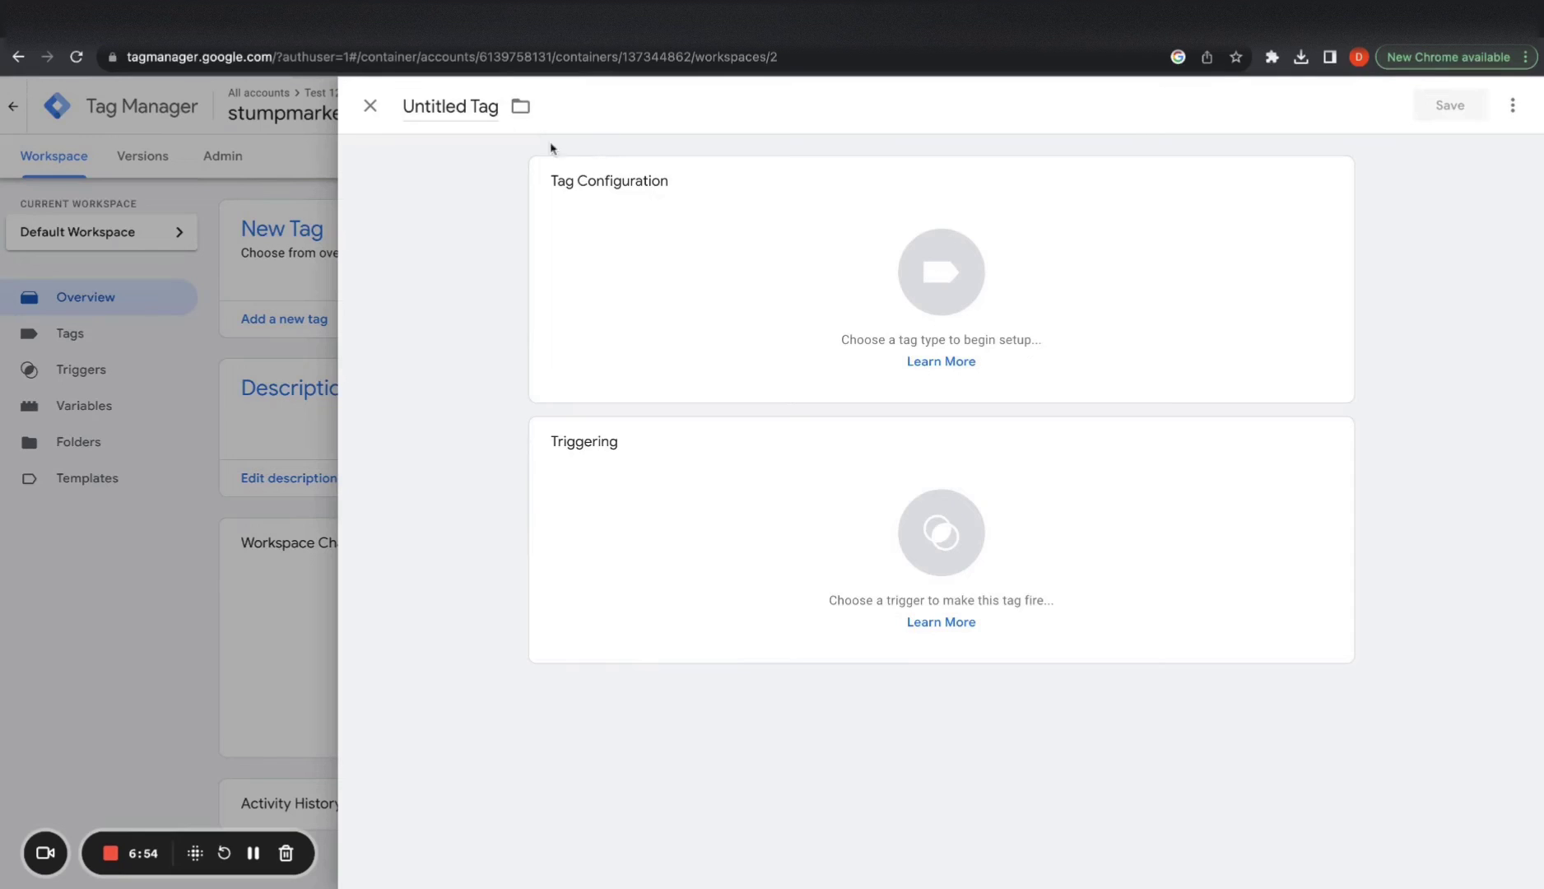
{"action": "double_click", "coordinate": [461, 109]}
{"action": "triple_click", "coordinate": [461, 113]}
{"action": "type", "text": "Google Ads Conversion"}
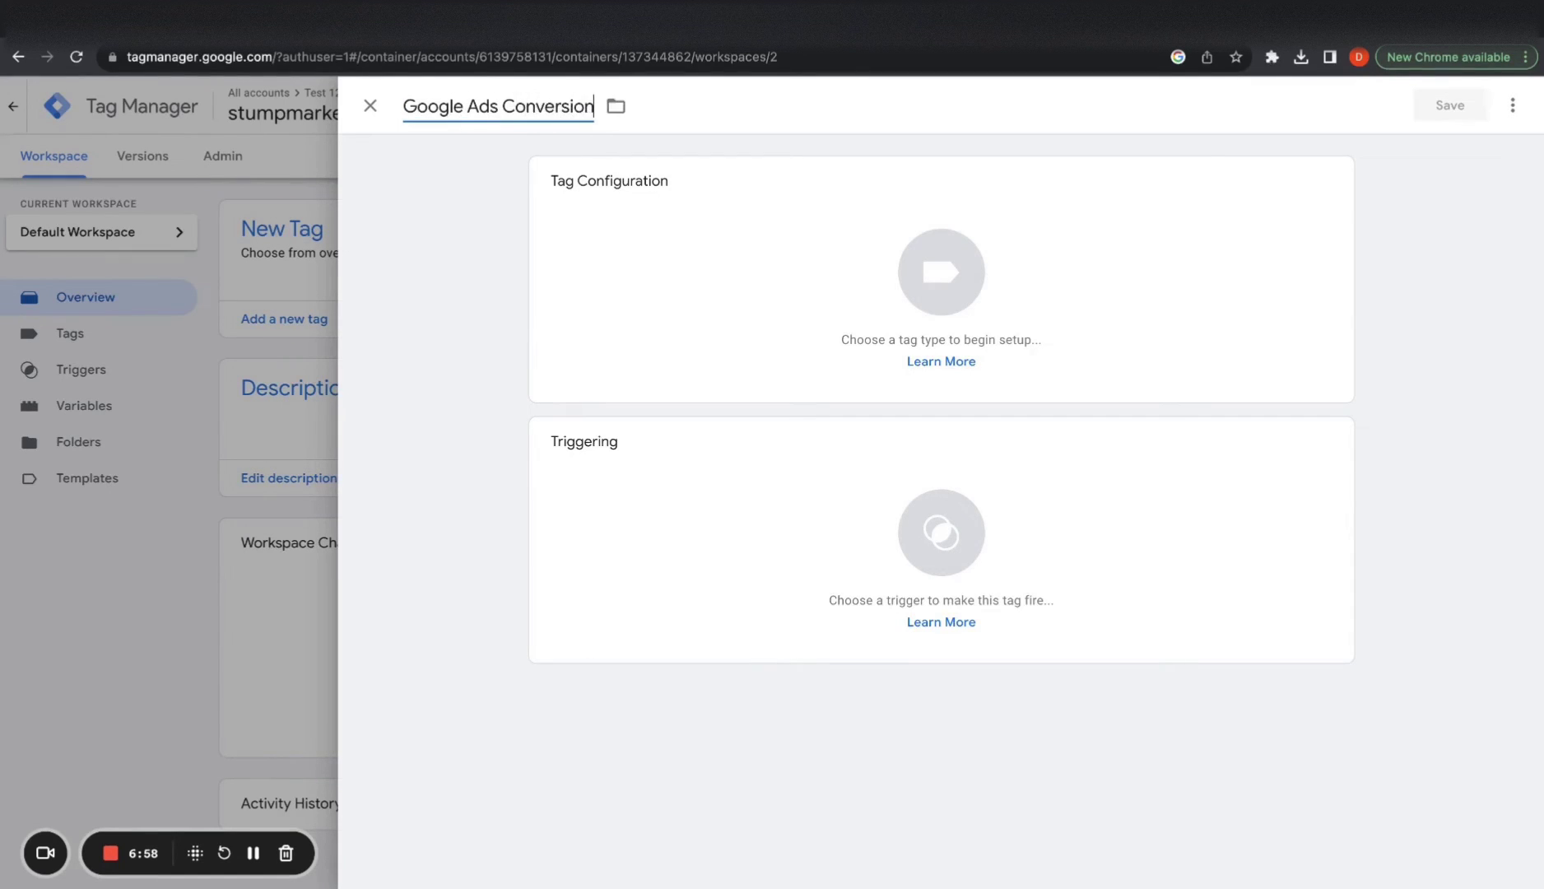
{"action": "type", "text": " Tracking - F"}
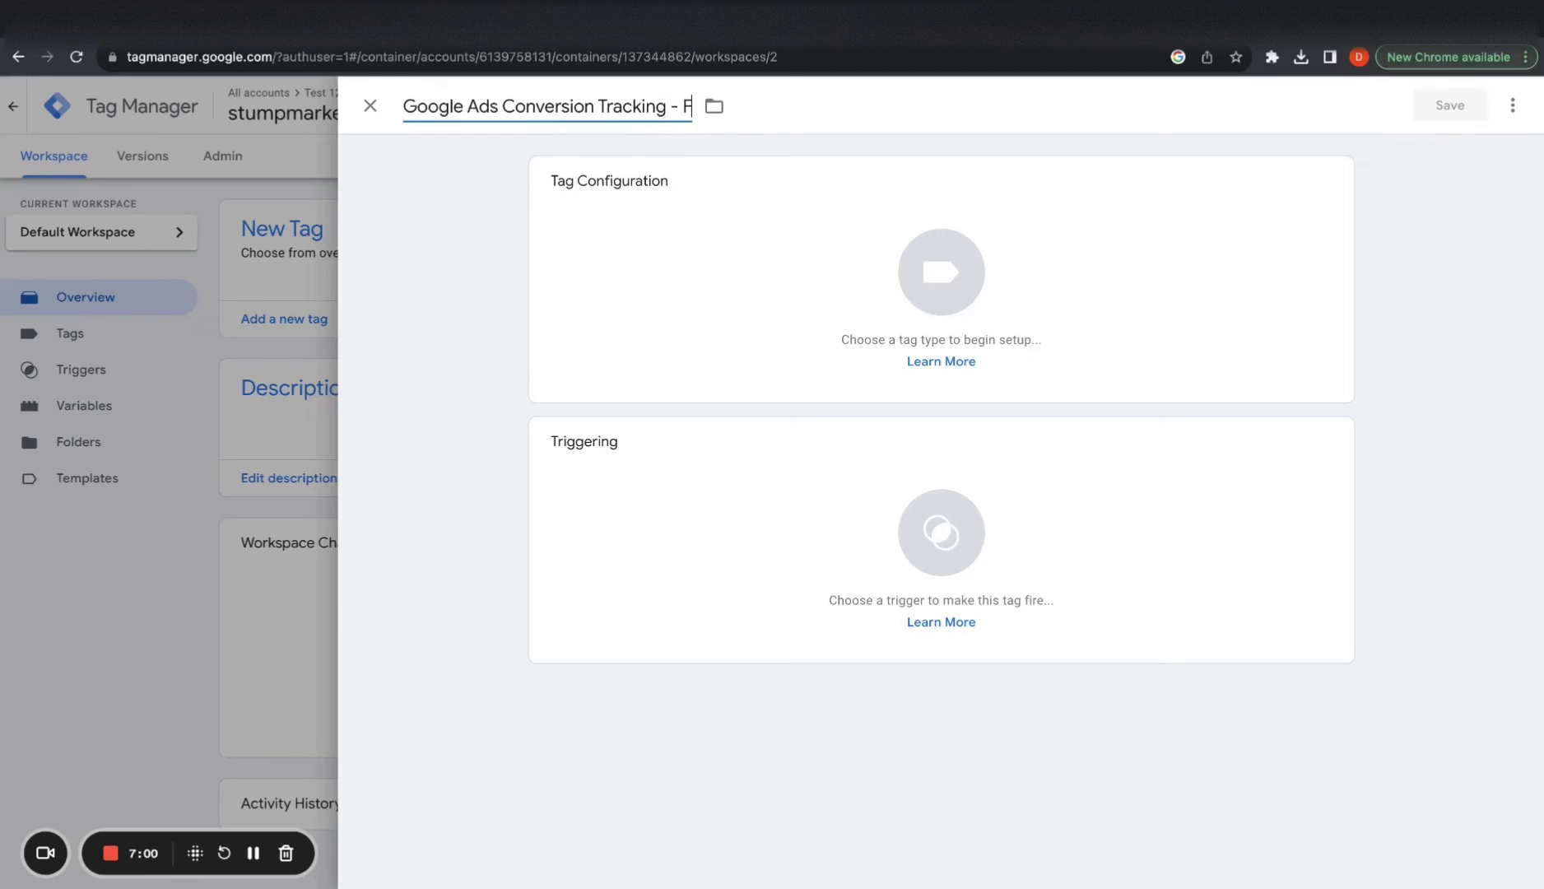
{"action": "type", "text": "ree Trials"}
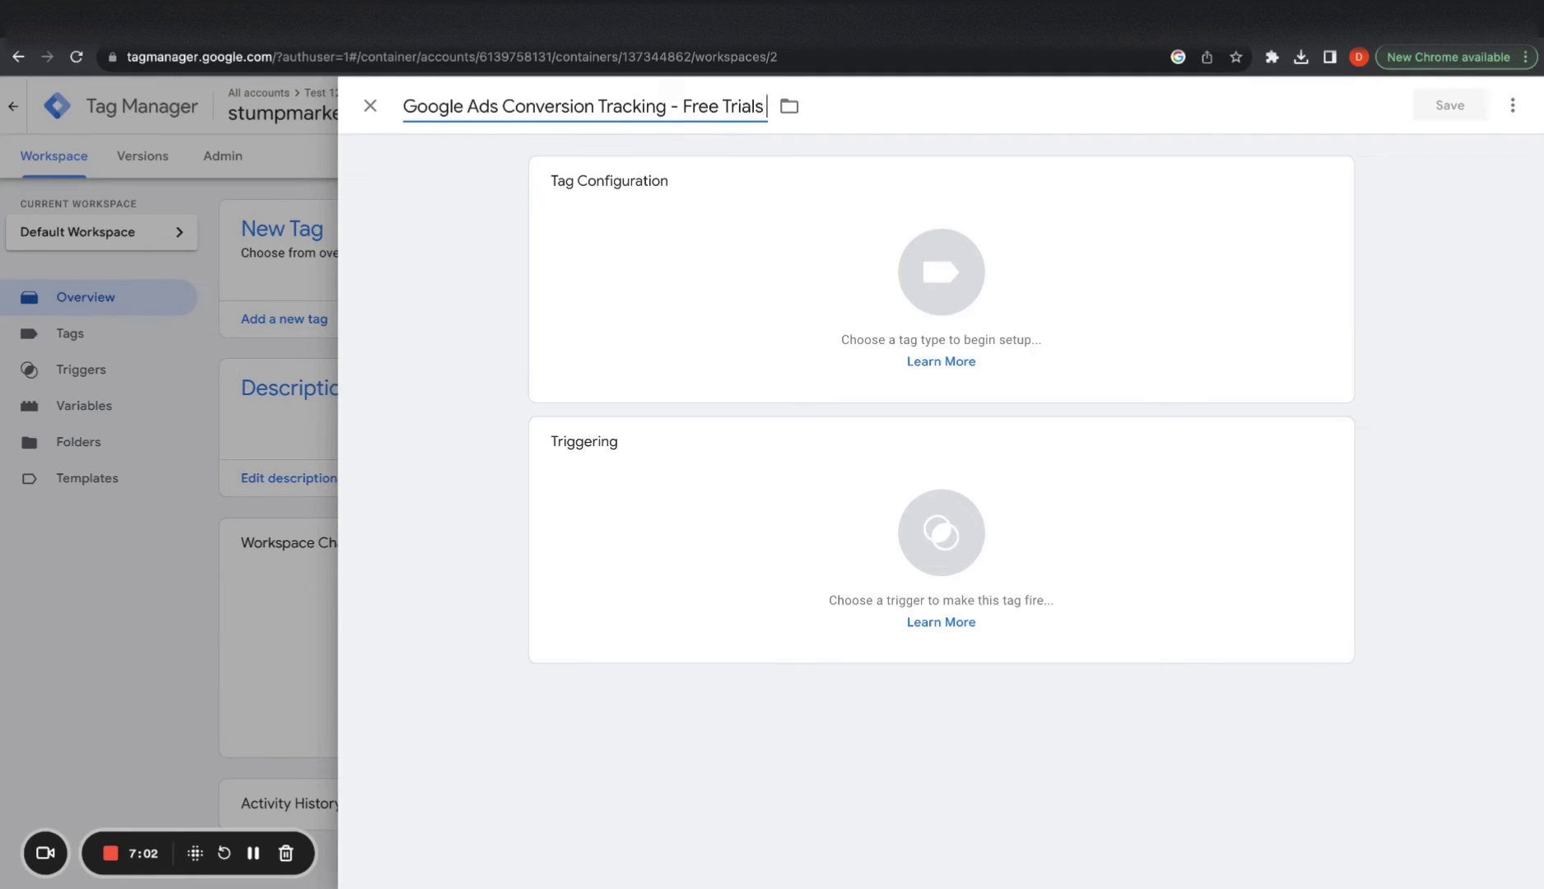
{"action": "left_click", "coordinate": [682, 106]}
{"action": "type", "text": "Contact "}
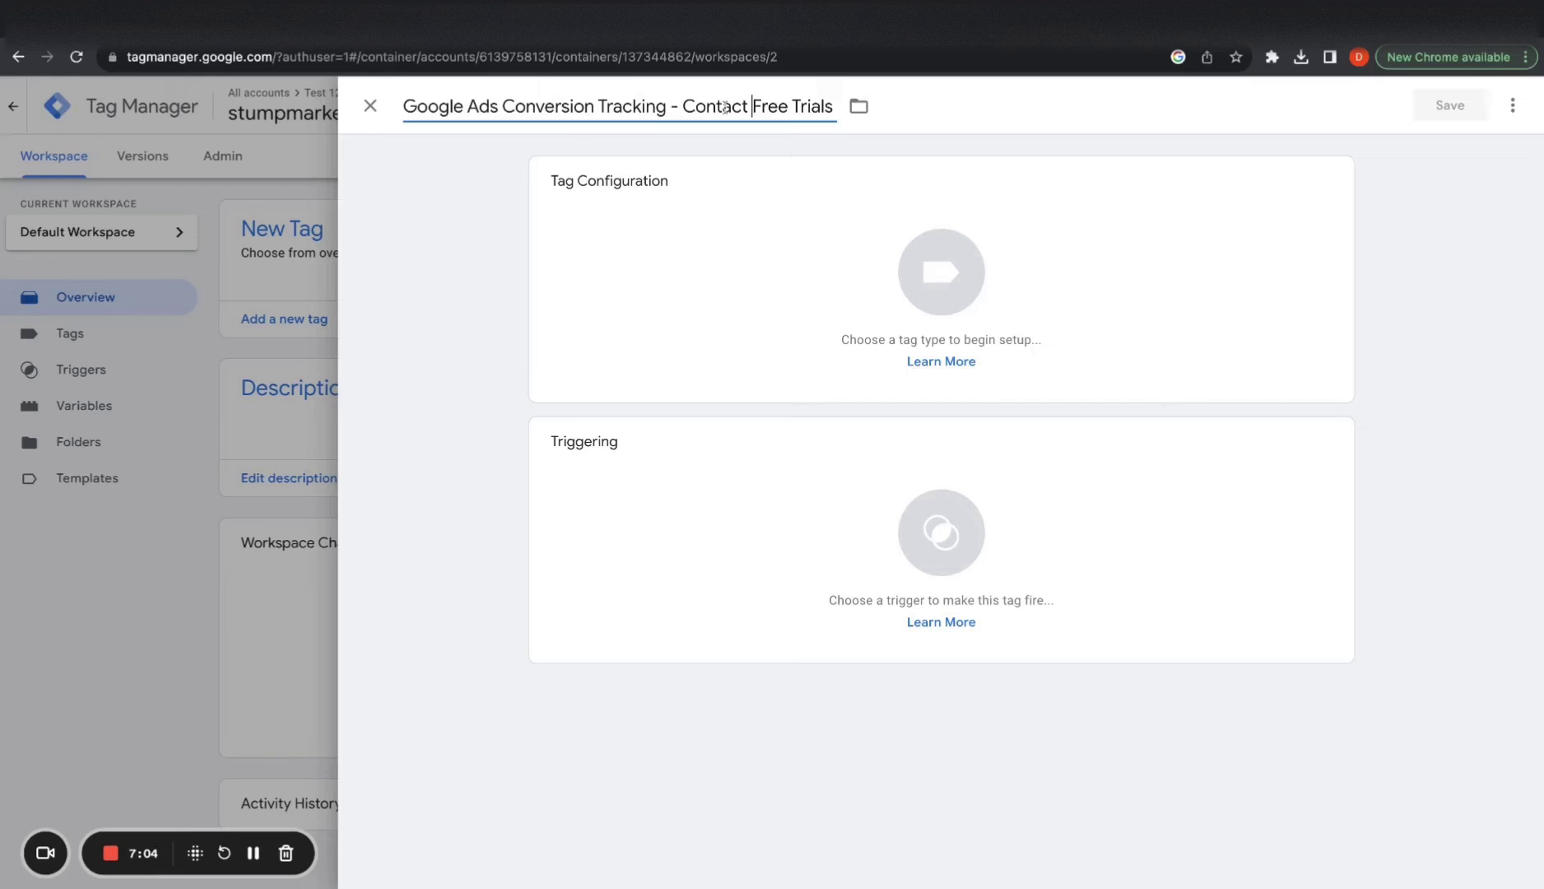
{"action": "type", "text": "Form"}
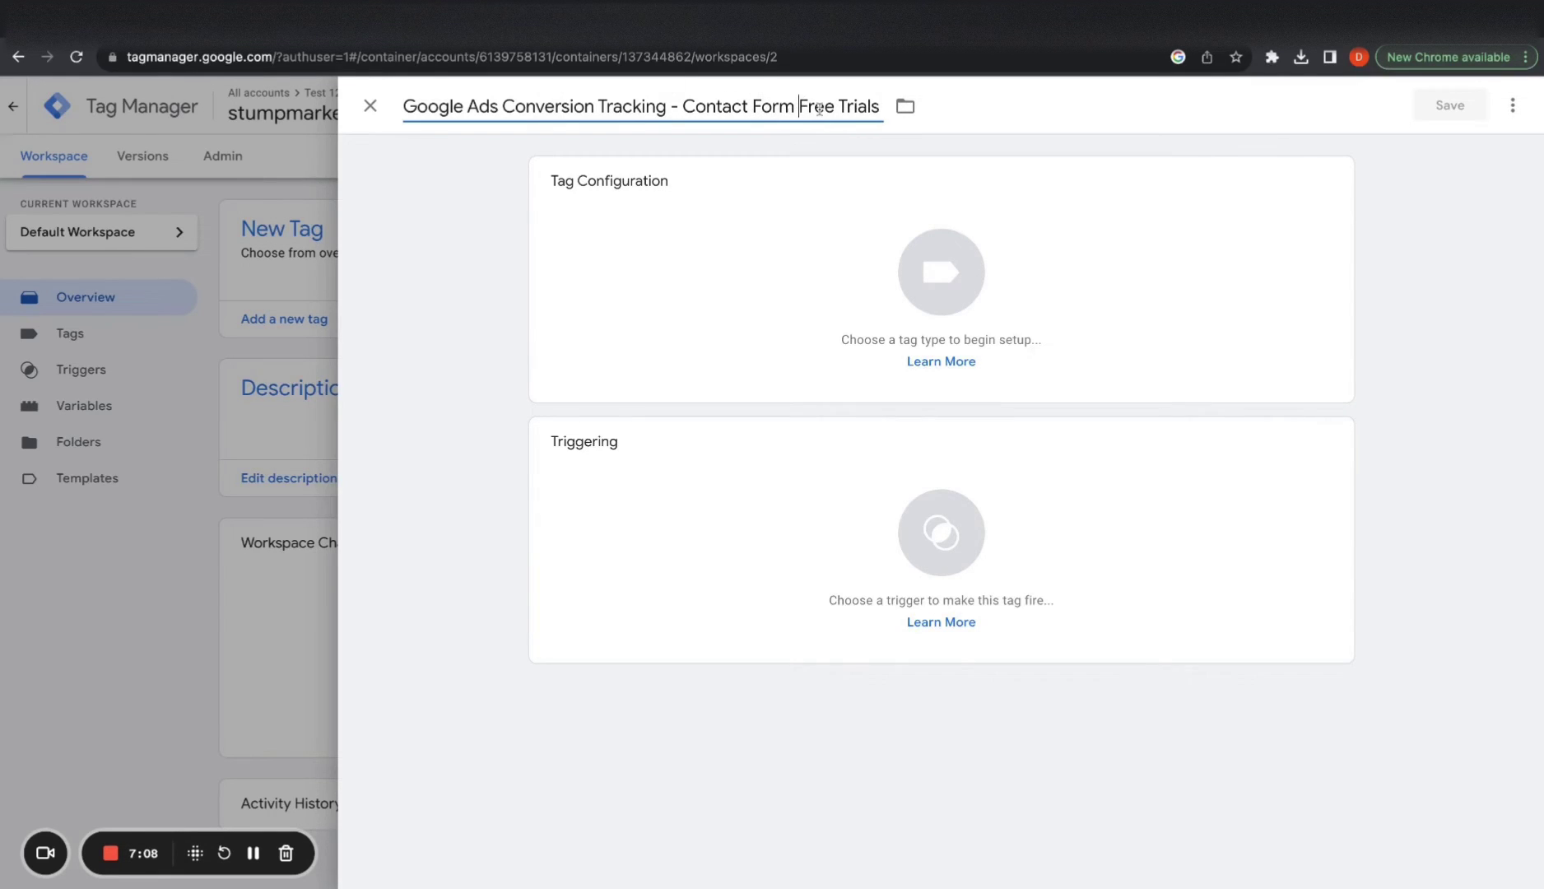
{"action": "double_click", "coordinate": [771, 115]}
{"action": "key", "text": "ctrl+Tab"}
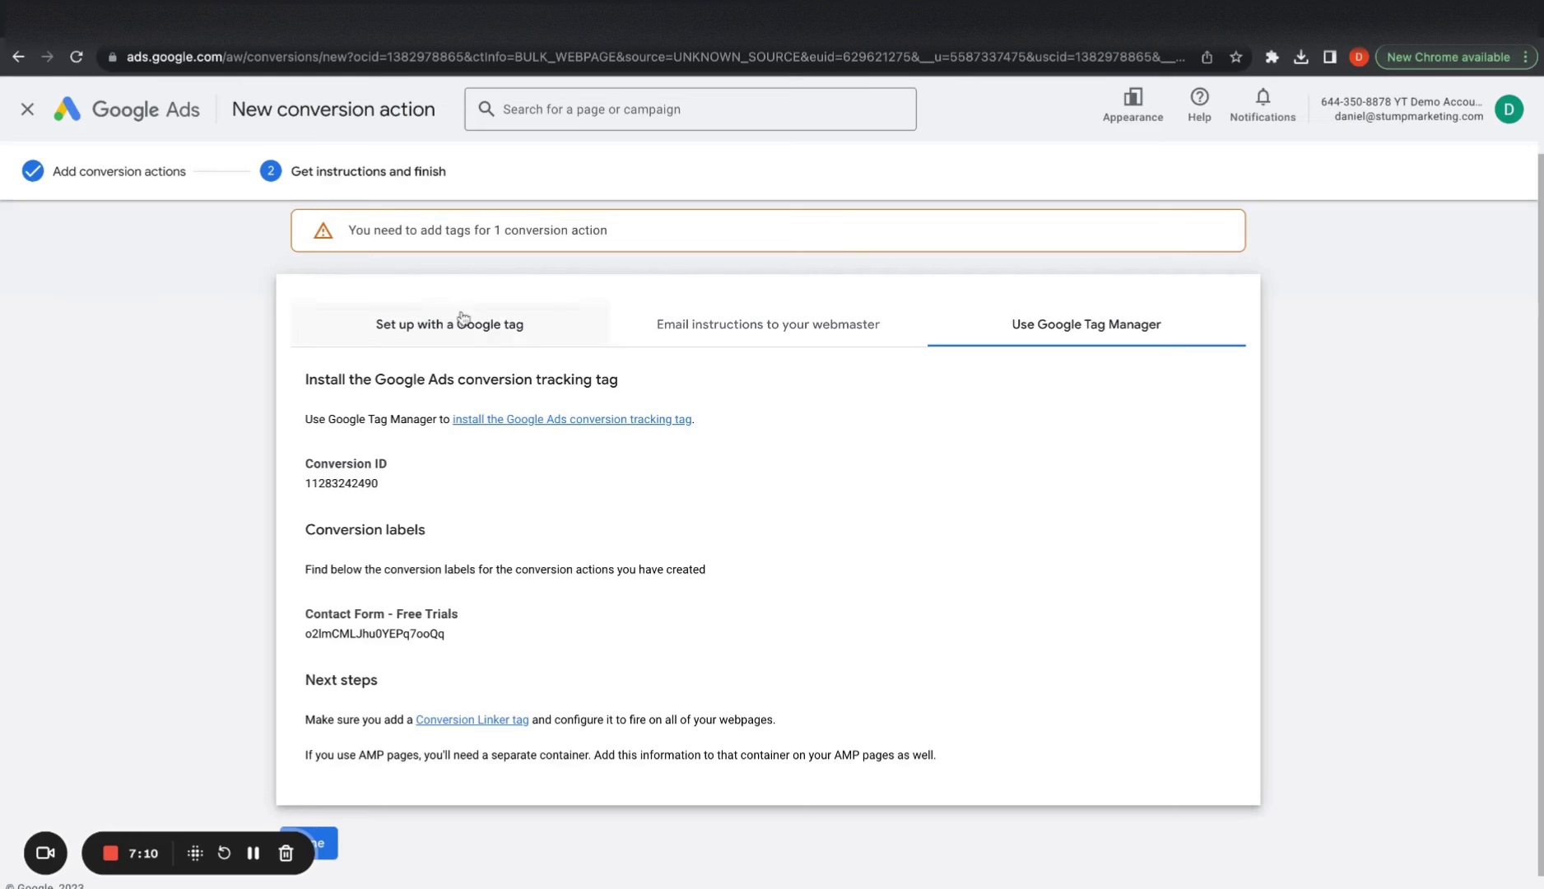
{"action": "scroll", "coordinate": [524, 336], "scroll_direction": "up", "scroll_amount": 1}
{"action": "scroll", "coordinate": [524, 335], "scroll_direction": "down", "scroll_amount": 1}
{"action": "key", "text": "ctrl+shift+Tab"}
{"action": "left_click", "coordinate": [472, 281]}
Make it a Google Ads Conversion Tracking tag
{"action": "left_click", "coordinate": [765, 273]}
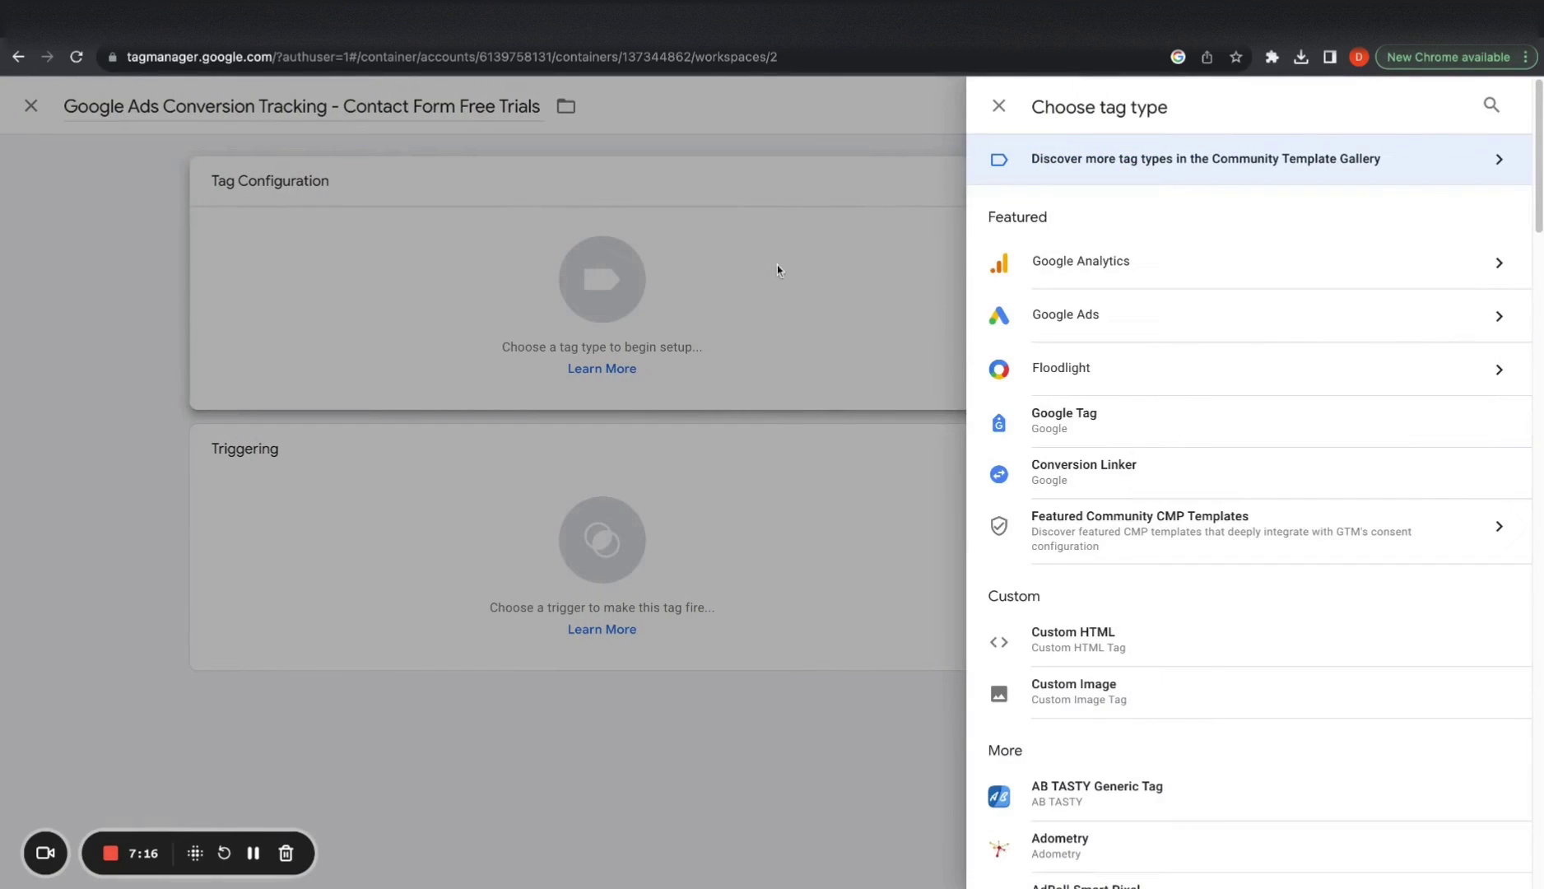
{"action": "left_click", "coordinate": [1054, 333]}
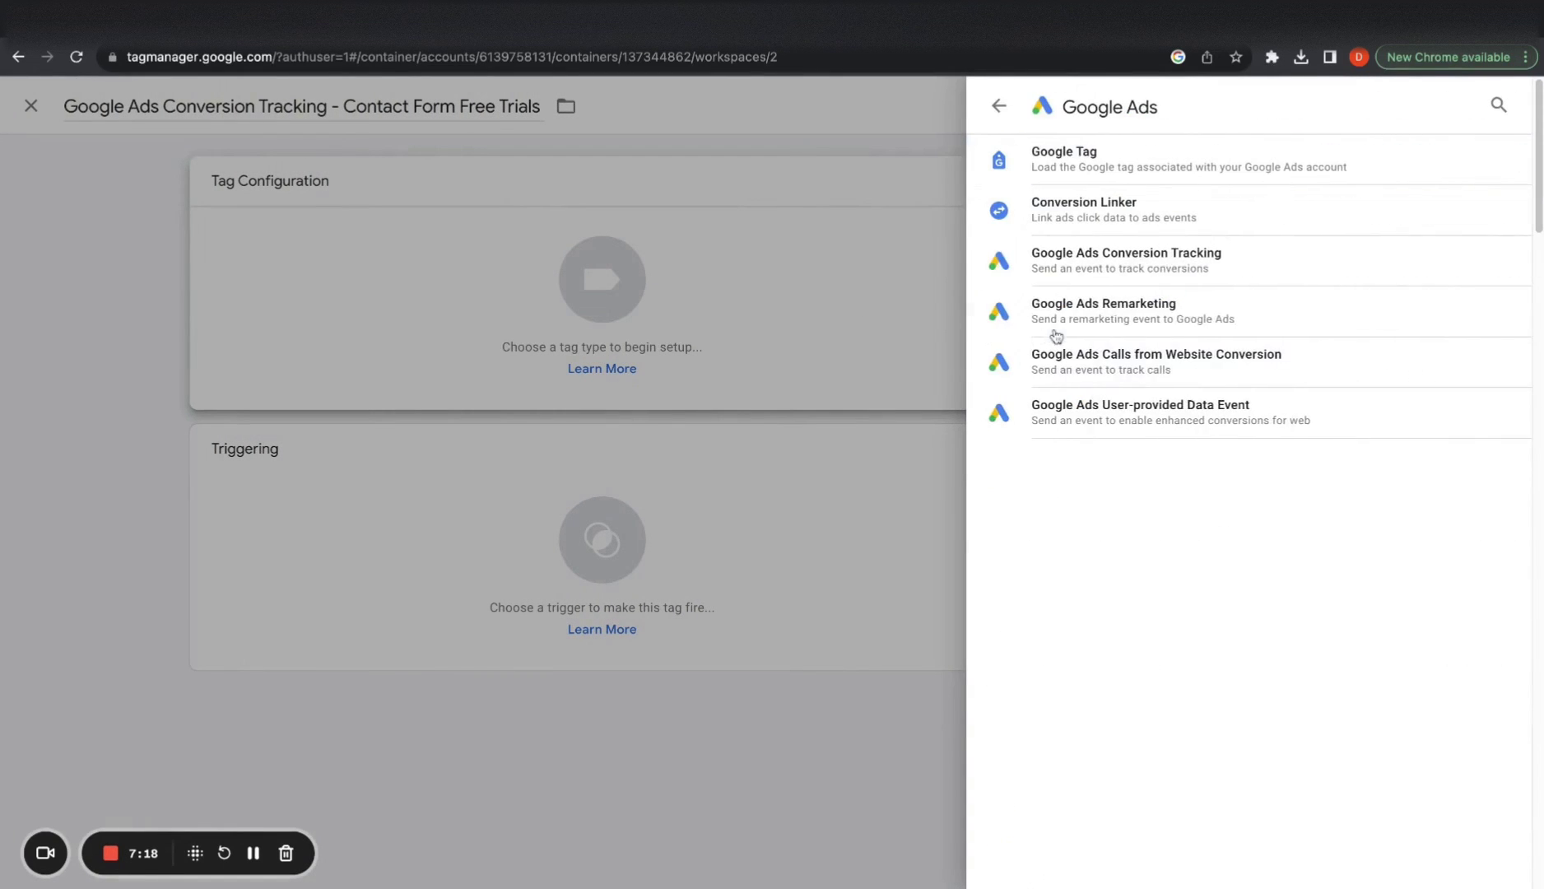
{"action": "left_click", "coordinate": [1147, 252]}
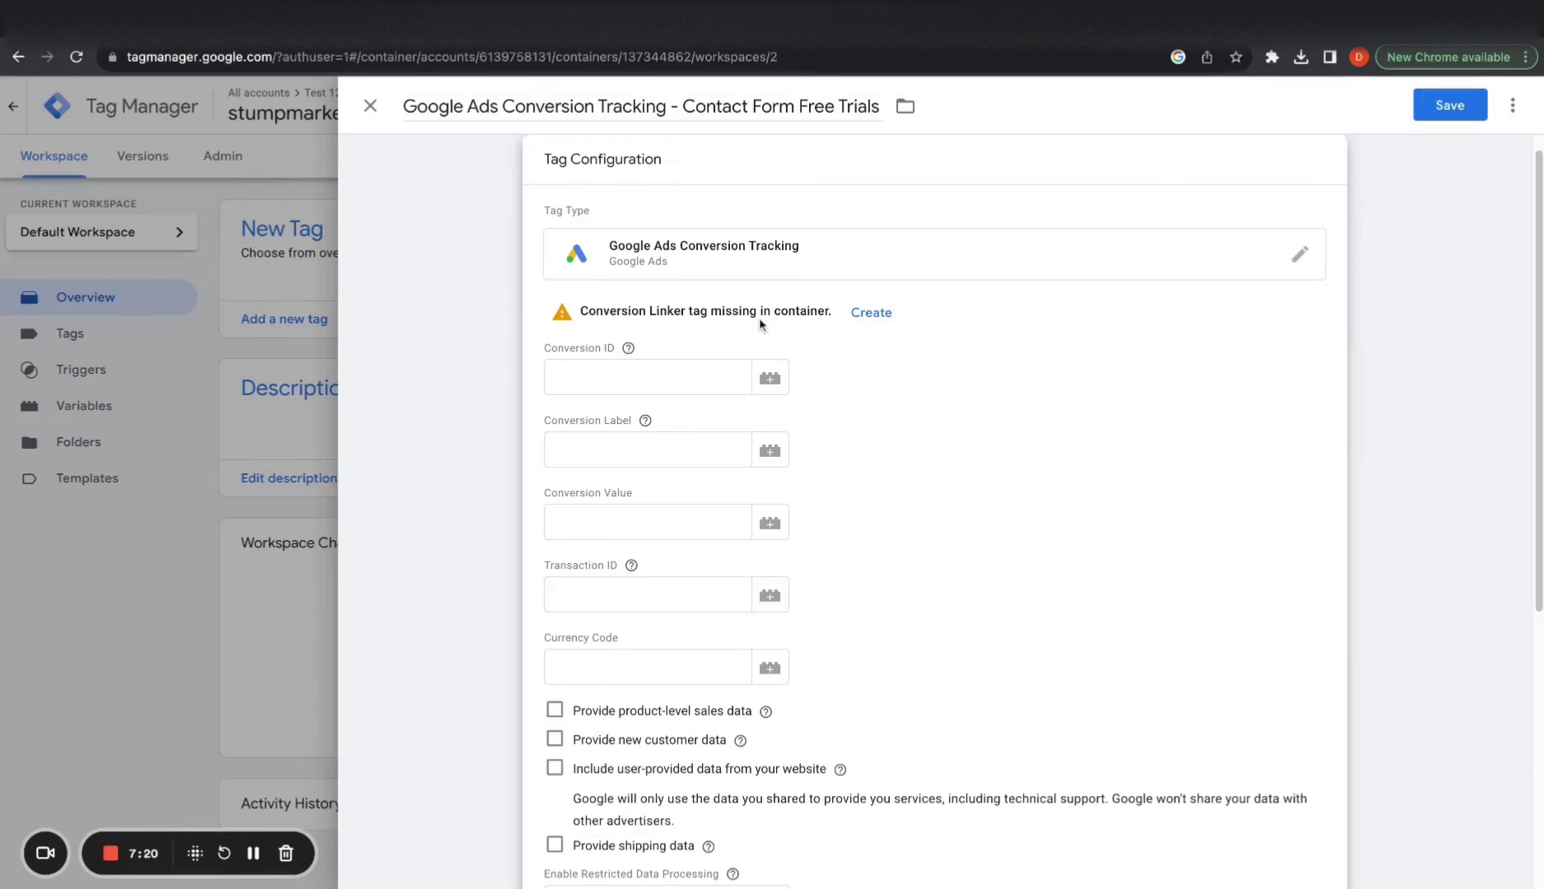
{"action": "left_click", "coordinate": [620, 370]}
{"action": "left_click", "coordinate": [568, 322]}
{"action": "left_click", "coordinate": [619, 377]}
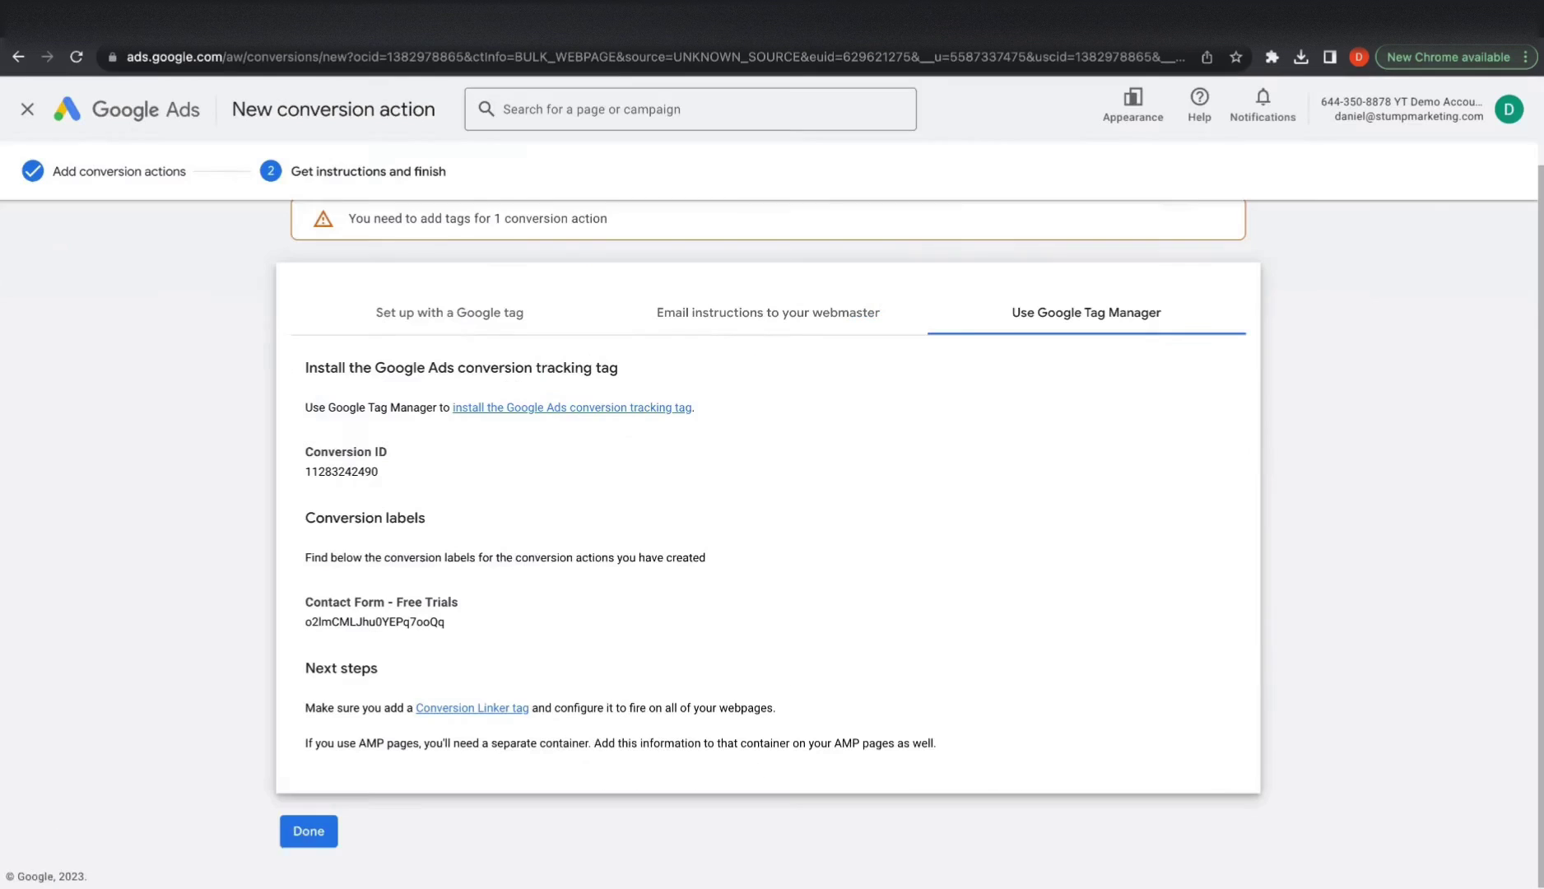
Copy the conversion ID from Google Ads into the tag's Conversion ID field
{"action": "key", "text": "ctrl+Tab"}
{"action": "double_click", "coordinate": [355, 467]}
{"action": "key", "text": "ctrl+c"}
{"action": "key", "text": "ctrl+shift+Tab"}
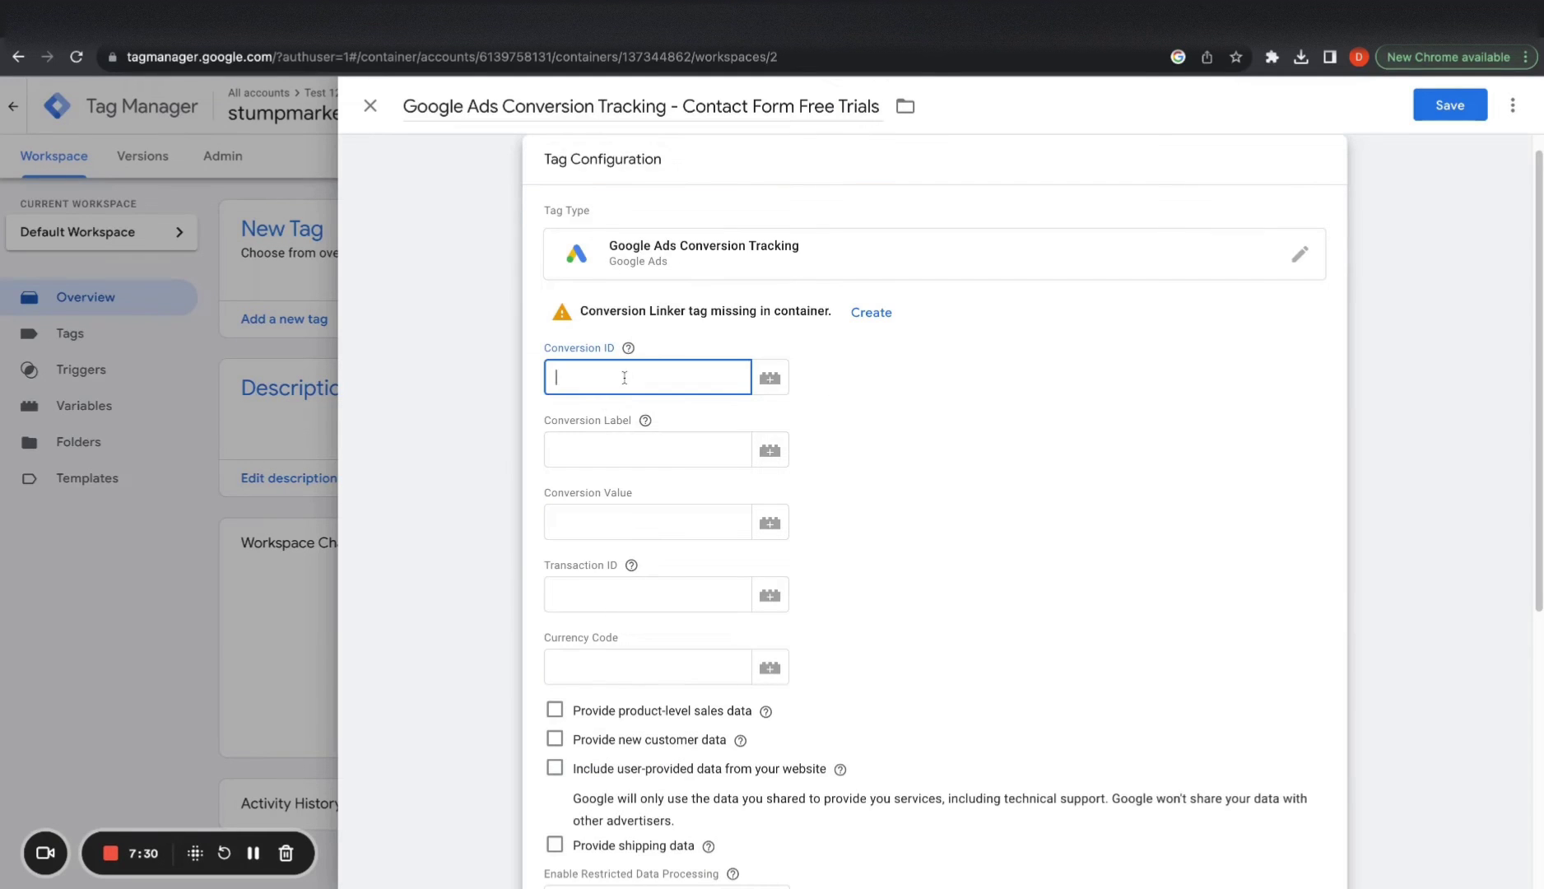
{"action": "key", "text": "ctrl+v"}
Copy the Contact Form - Free Trials conversion label into the Conversion Label field
{"action": "key", "text": "ctrl+Tab"}
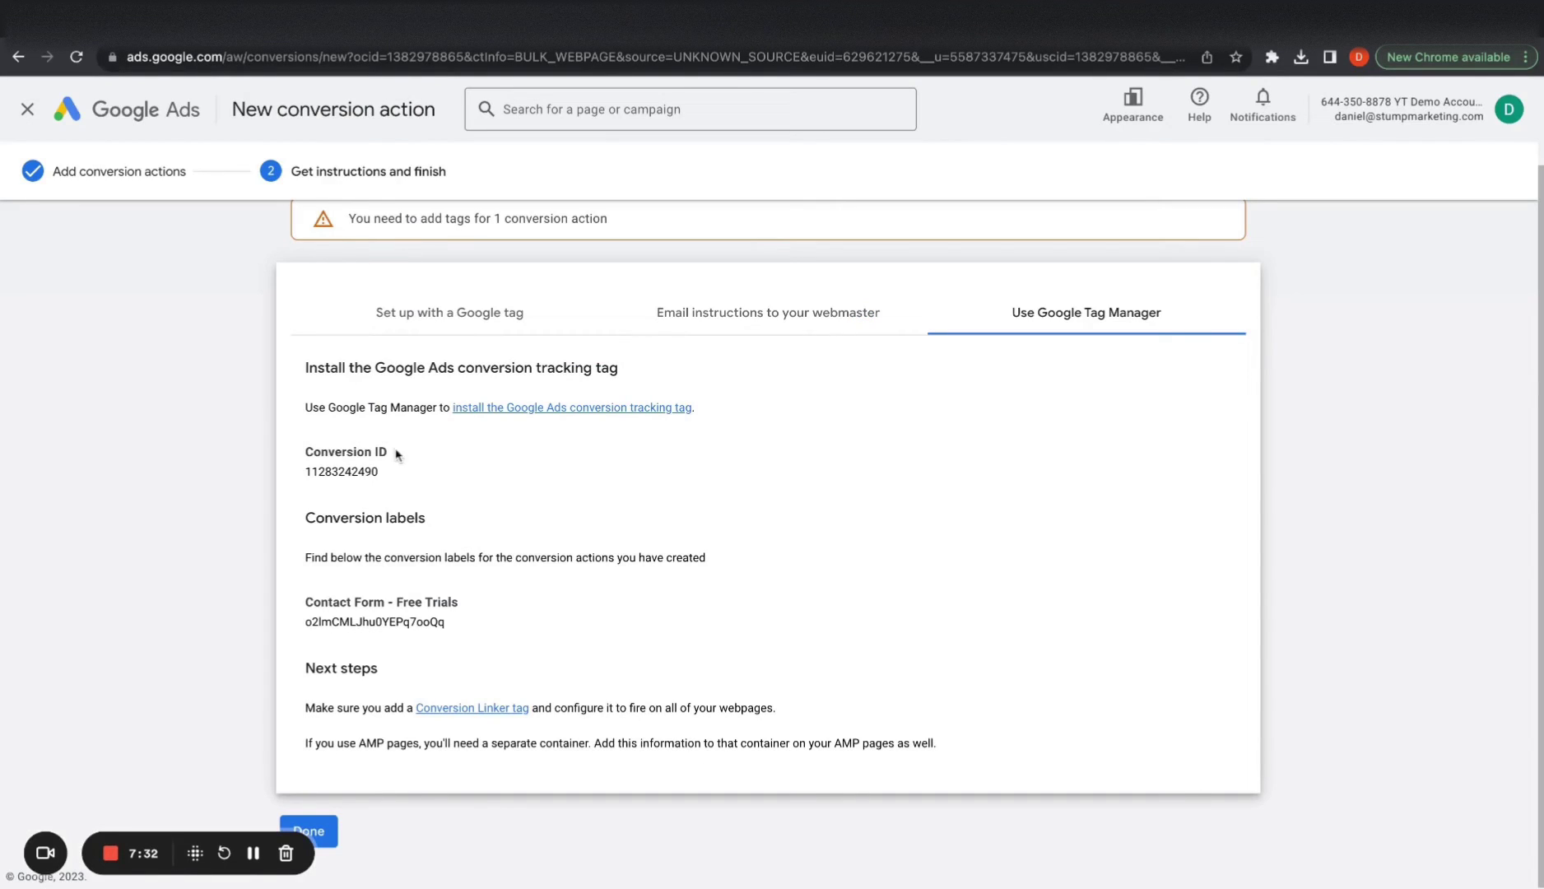
{"action": "double_click", "coordinate": [408, 621]}
{"action": "key", "text": "ctrl+c"}
{"action": "key", "text": "ctrl+shift+Tab"}
{"action": "left_click", "coordinate": [629, 449]}
{"action": "key", "text": "ctrl+v"}
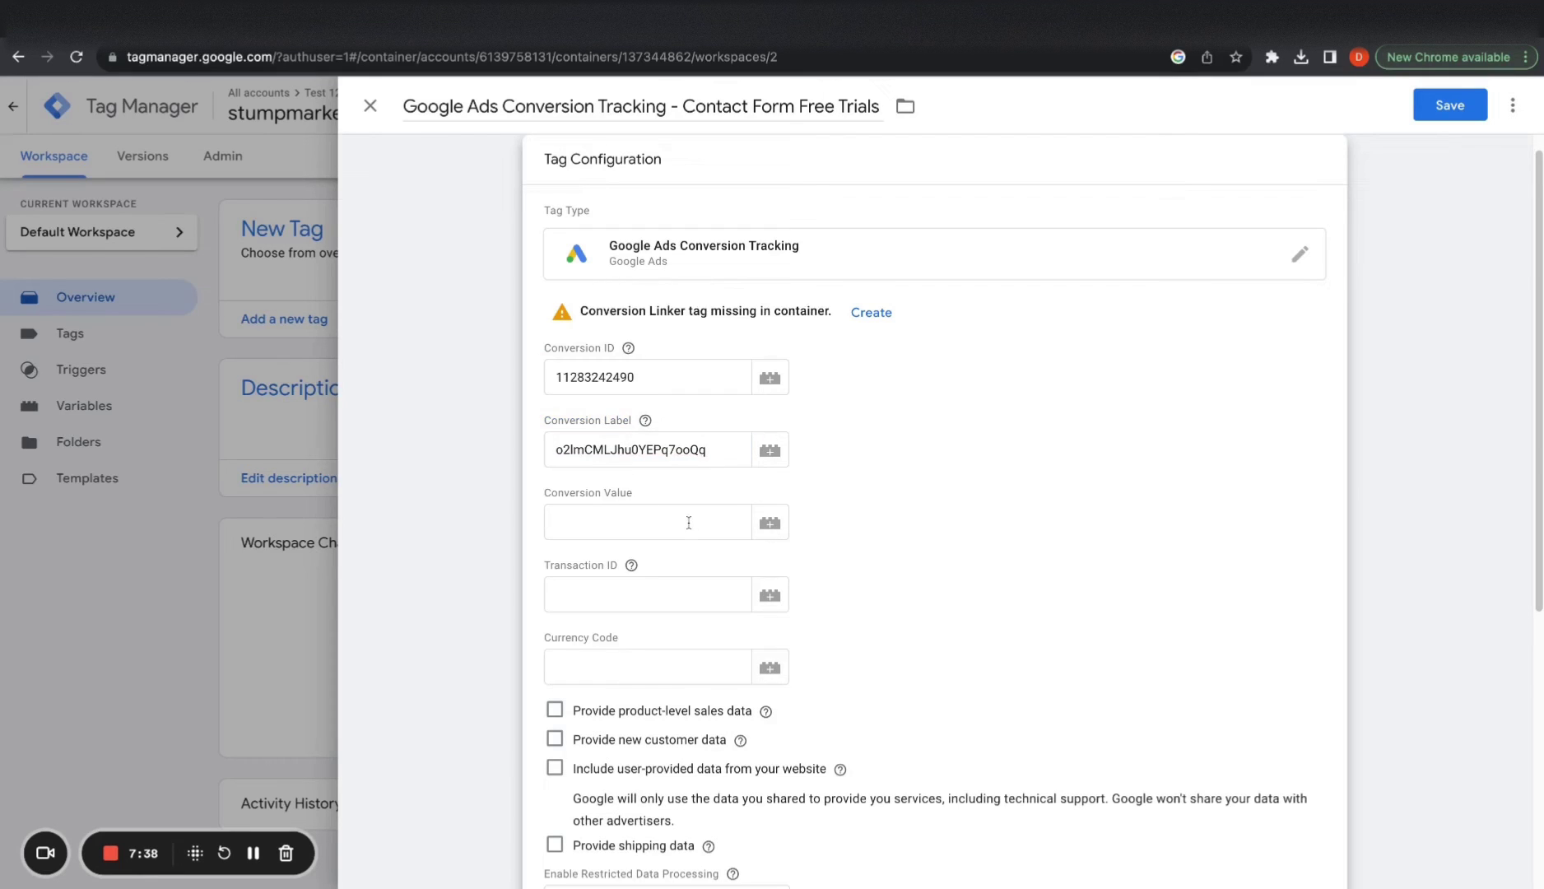
Bring up the trigger choices from the Triggering card
{"action": "left_click", "coordinate": [689, 522]}
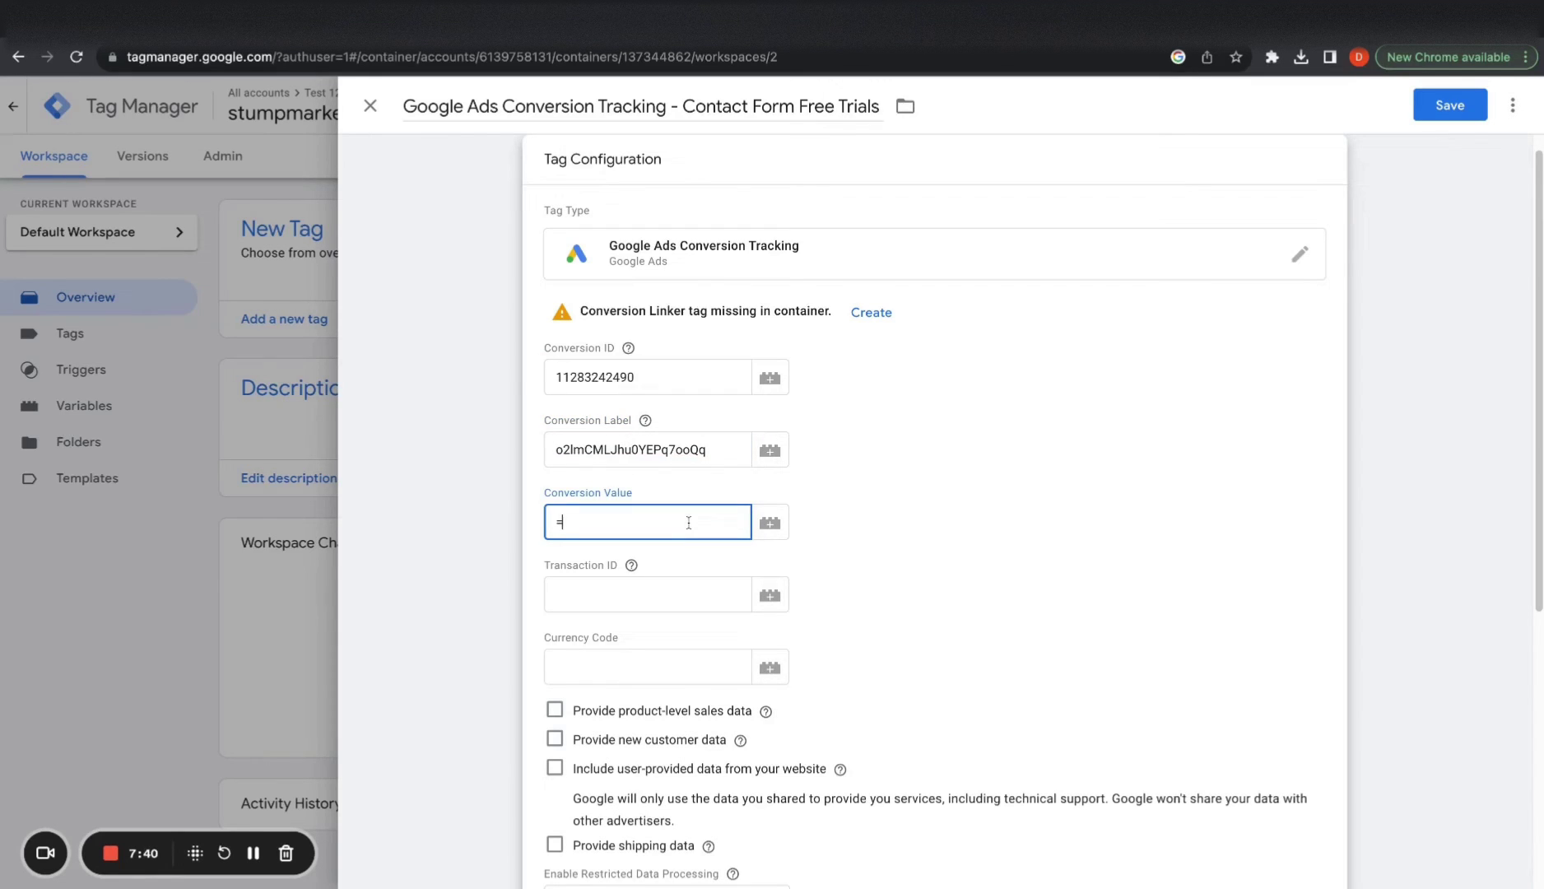
{"action": "scroll", "coordinate": [900, 614], "scroll_direction": "down", "scroll_amount": 5}
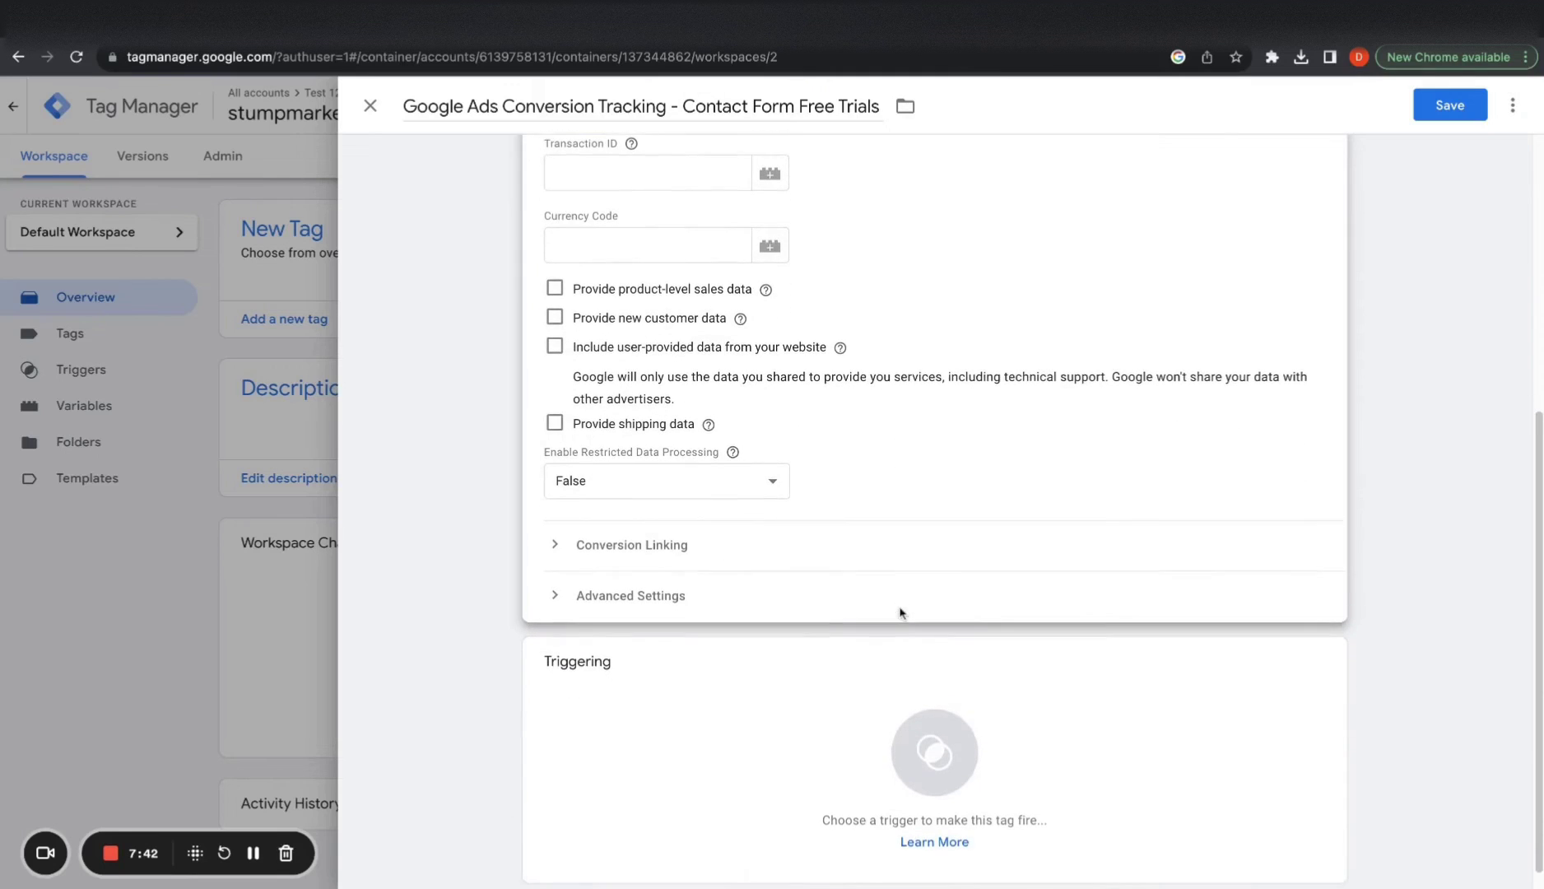
{"action": "left_click", "coordinate": [923, 725]}
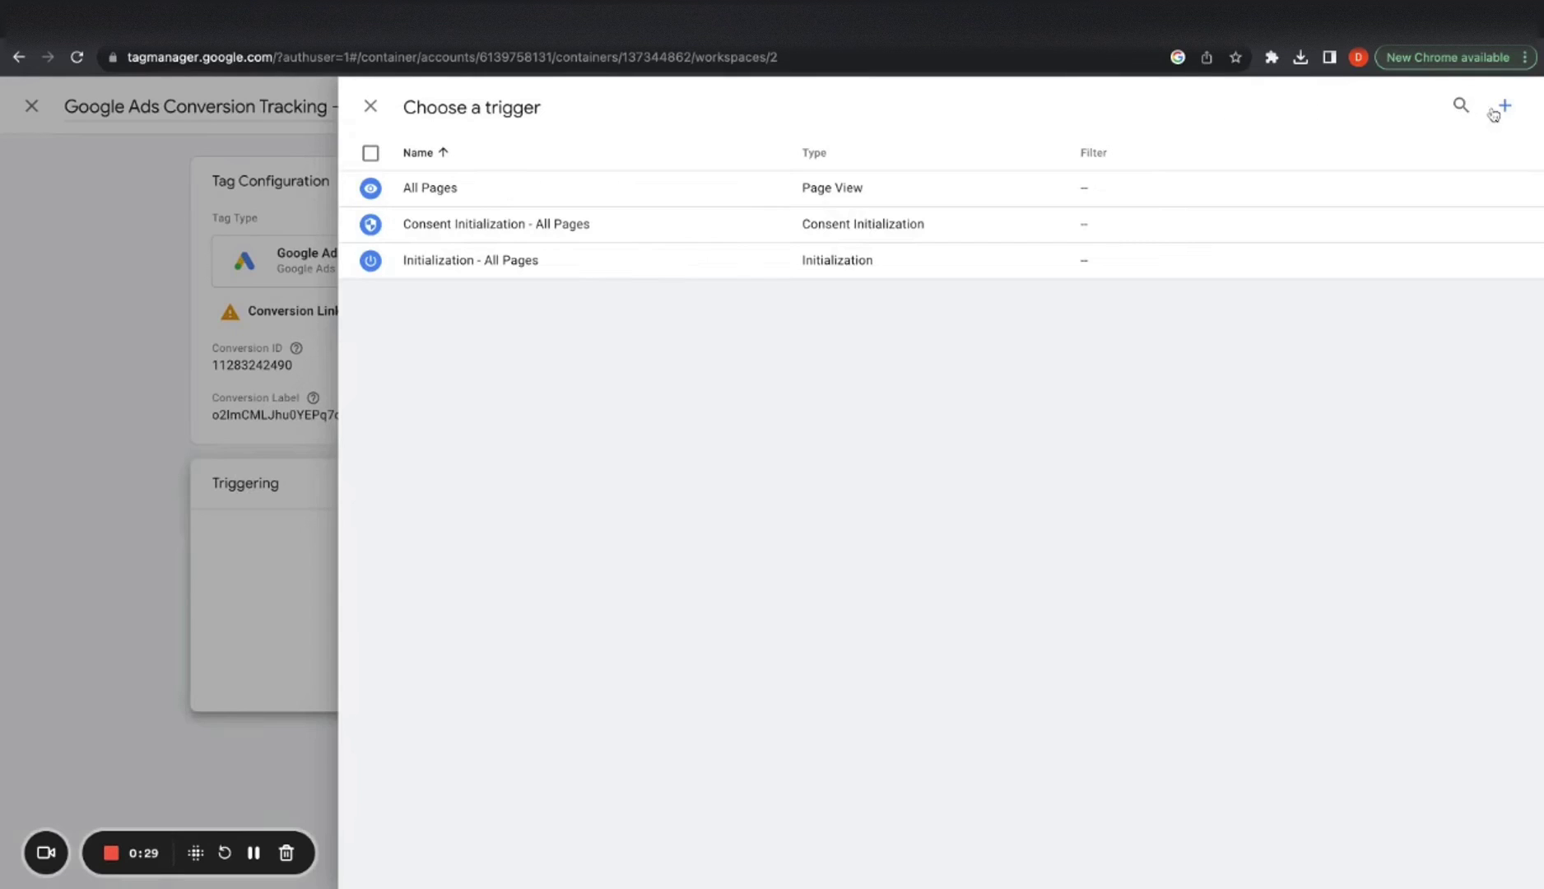
Create a Page View trigger named 'Free Trials Form Submission - Thank You Page'
{"action": "left_click", "coordinate": [1506, 107]}
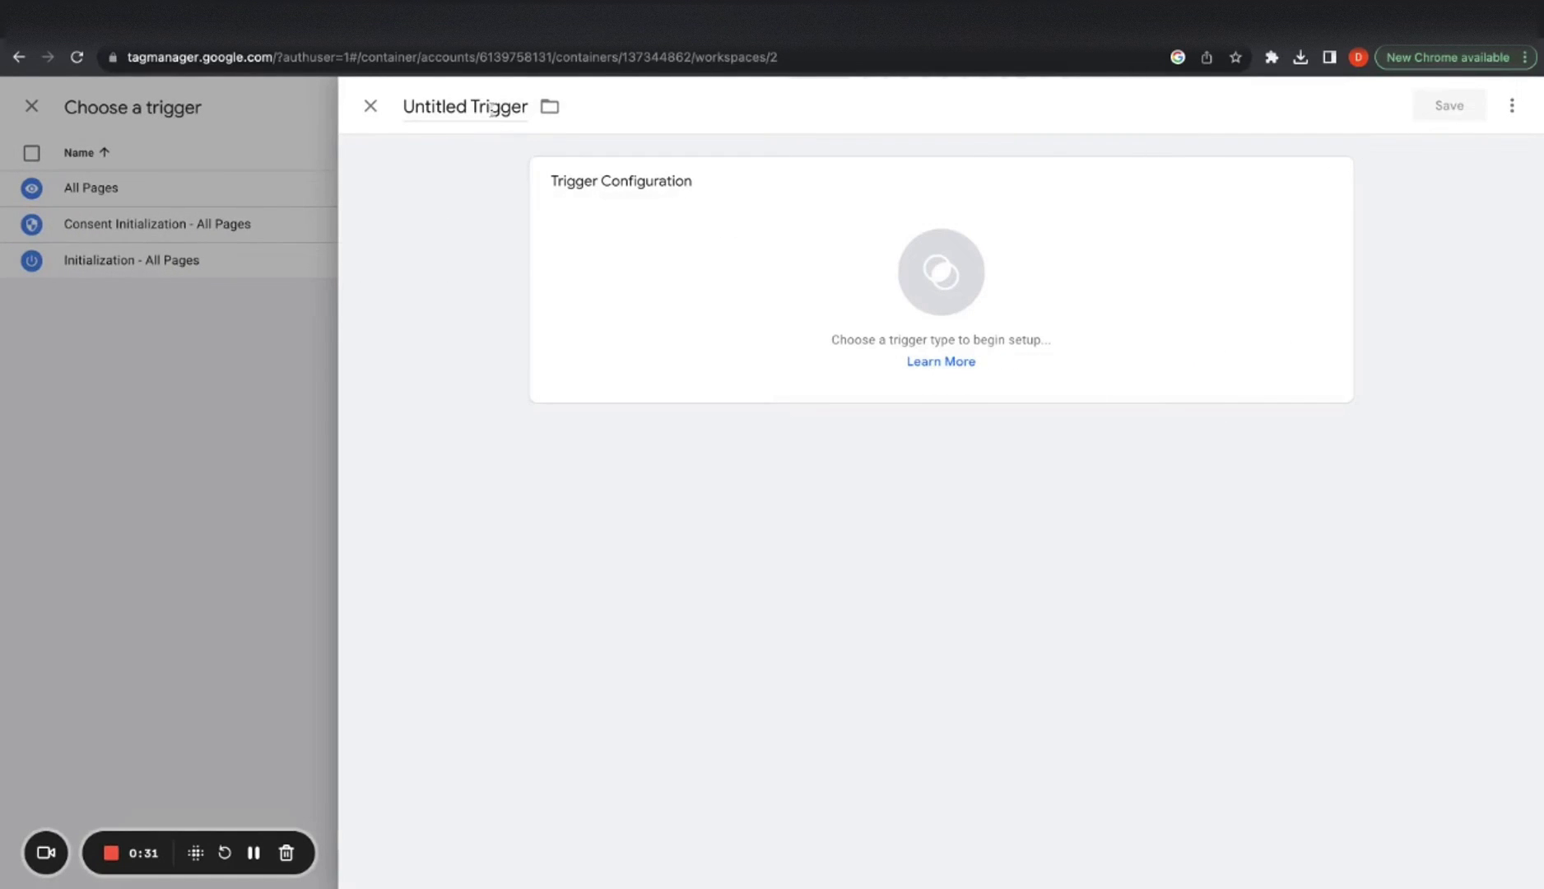
{"action": "triple_click", "coordinate": [493, 109]}
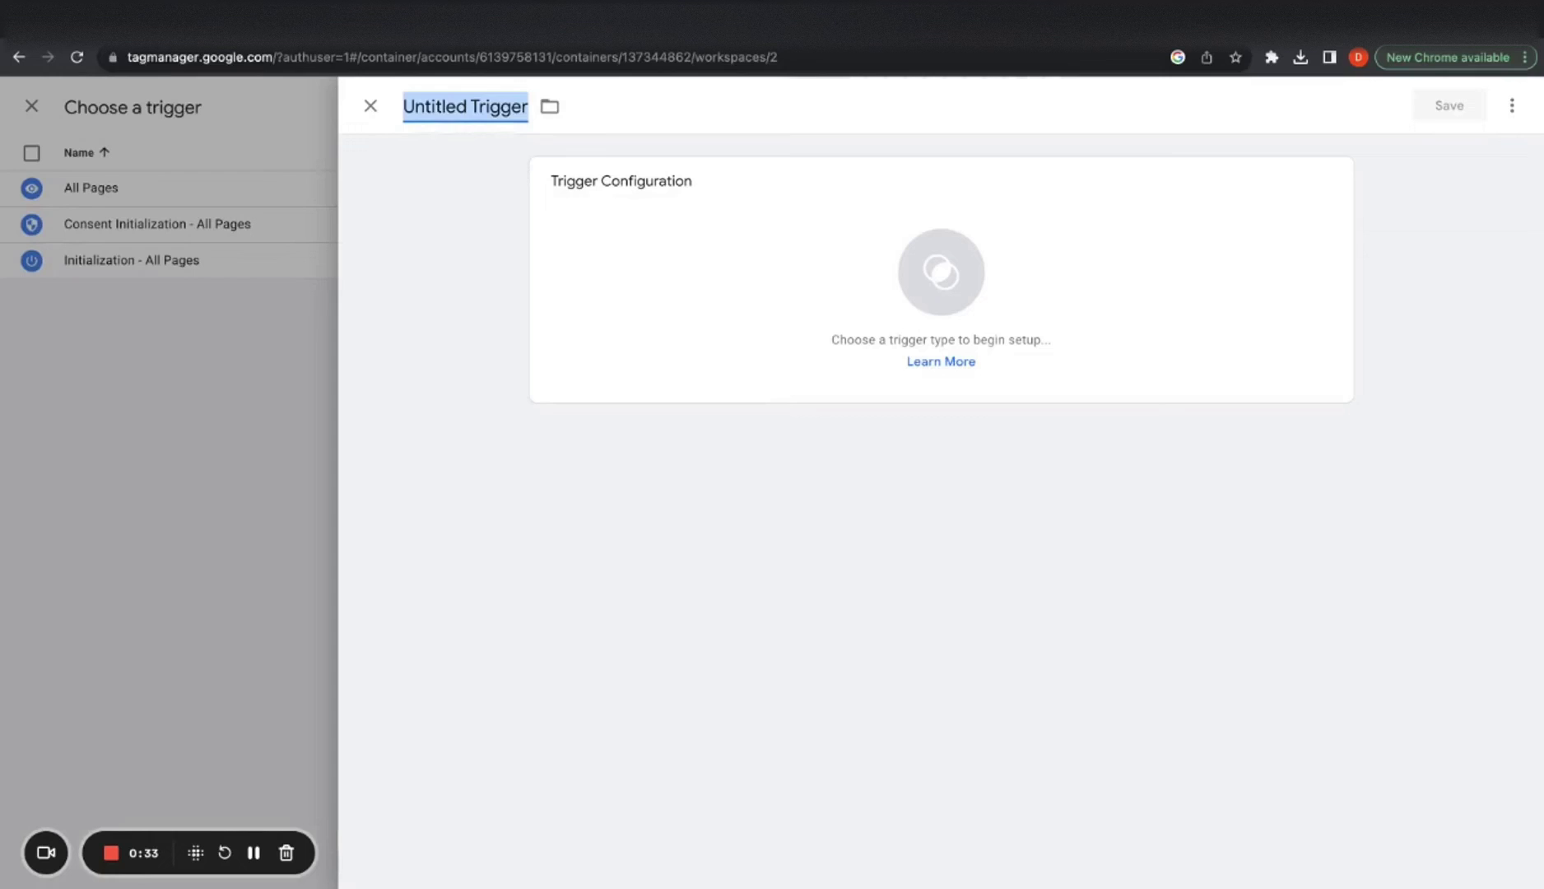
{"action": "type", "text": "Fe"}
{"action": "type", "text": "ree Tir"}
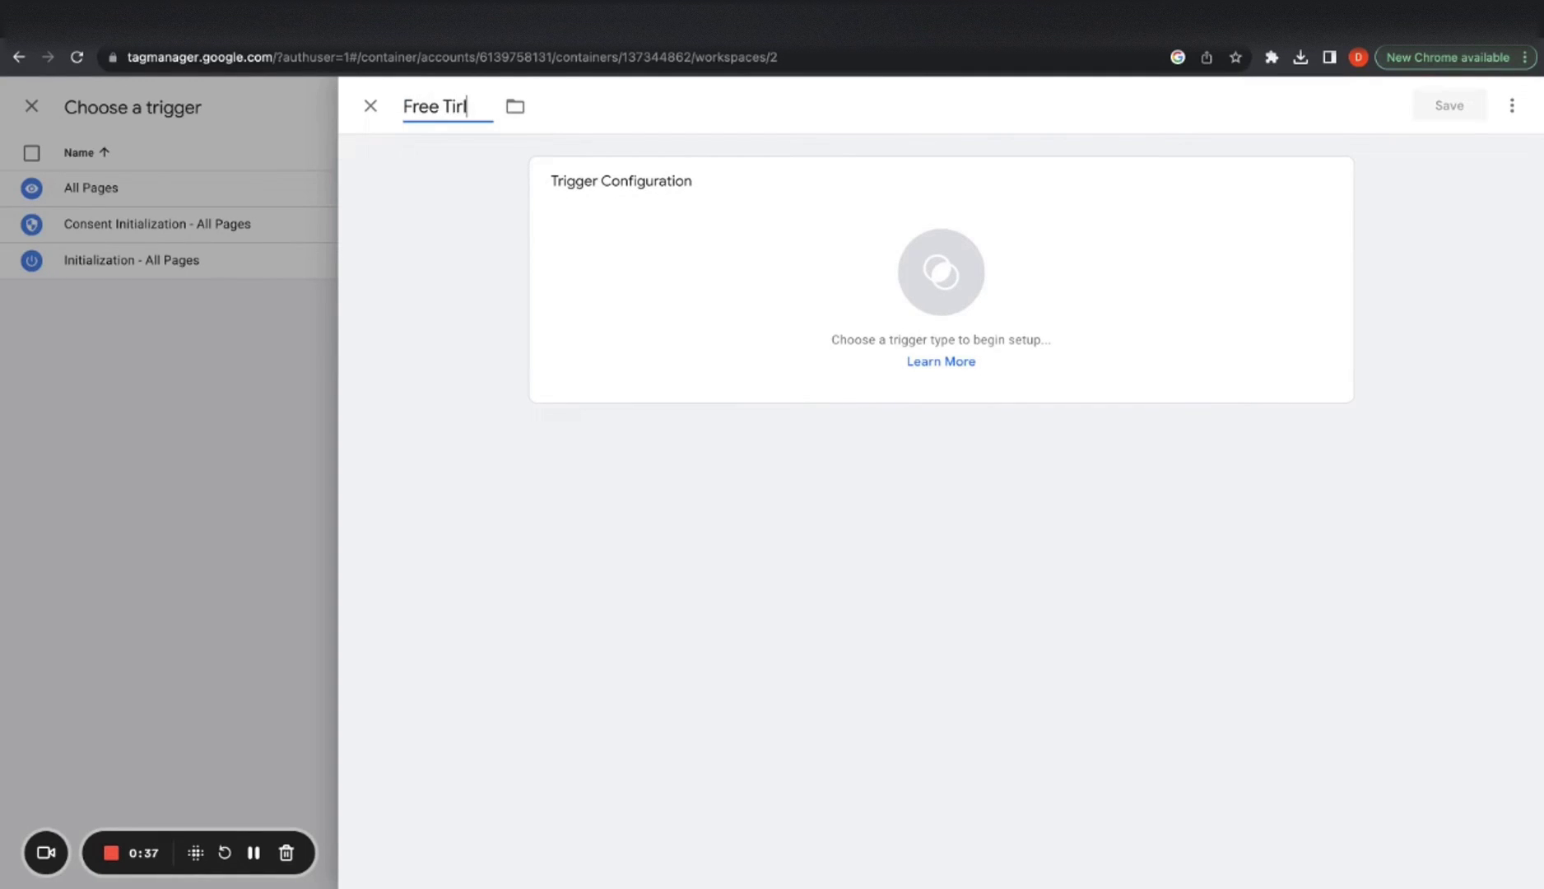
{"action": "type", "text": "als Form Submission - Thank You Page"}
{"action": "left_click", "coordinate": [581, 248]}
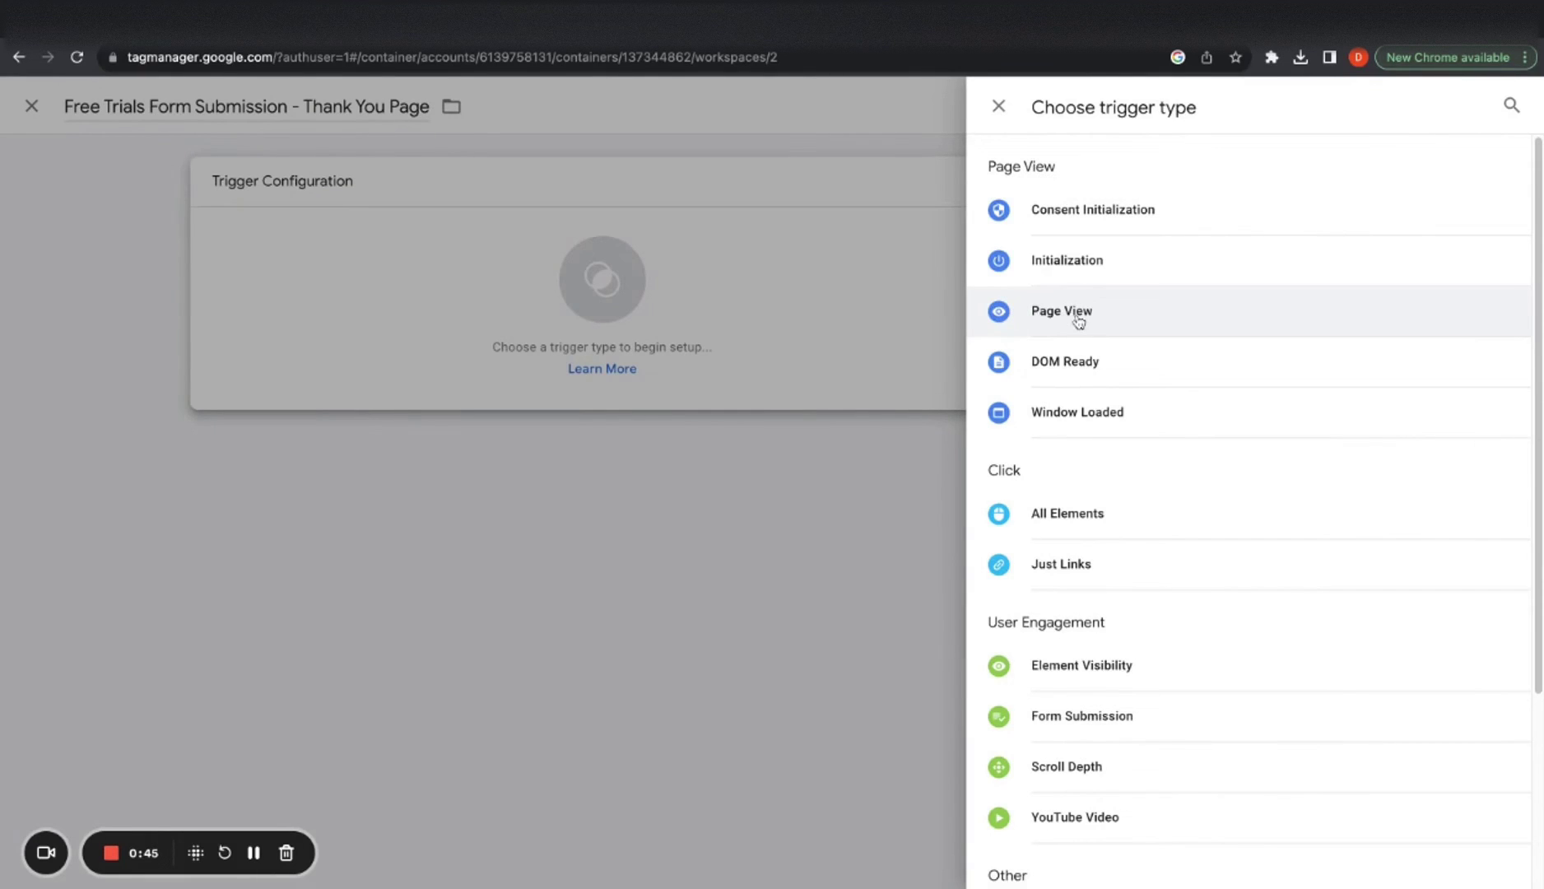
{"action": "left_click", "coordinate": [1078, 321]}
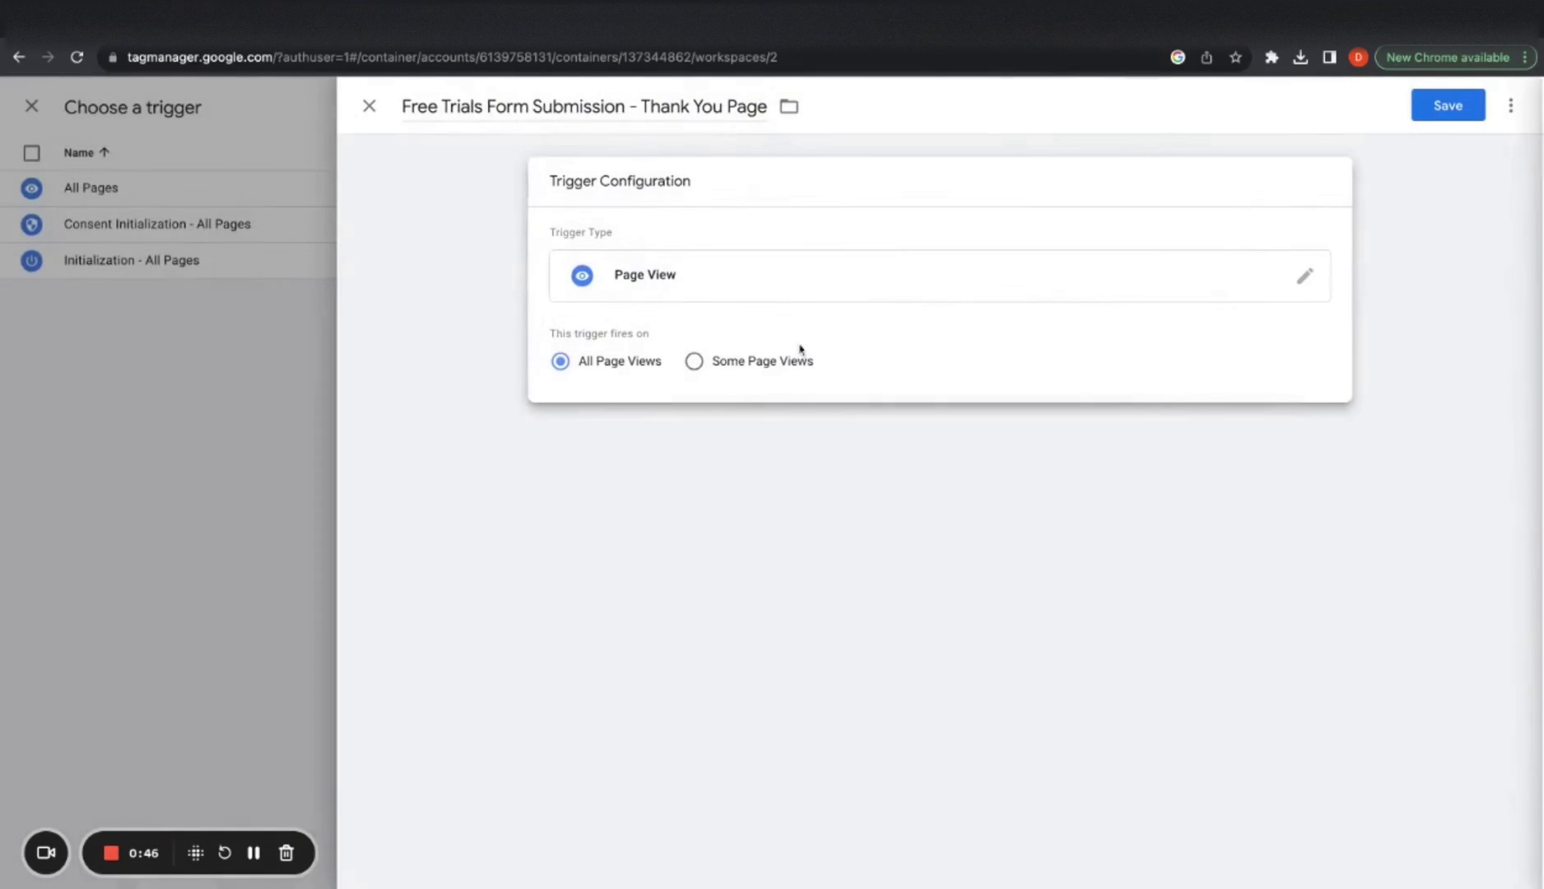
Limit it to page views whose Page URL contains /thank-you-page and save it
{"action": "left_click", "coordinate": [696, 362]}
{"action": "left_click", "coordinate": [677, 436]}
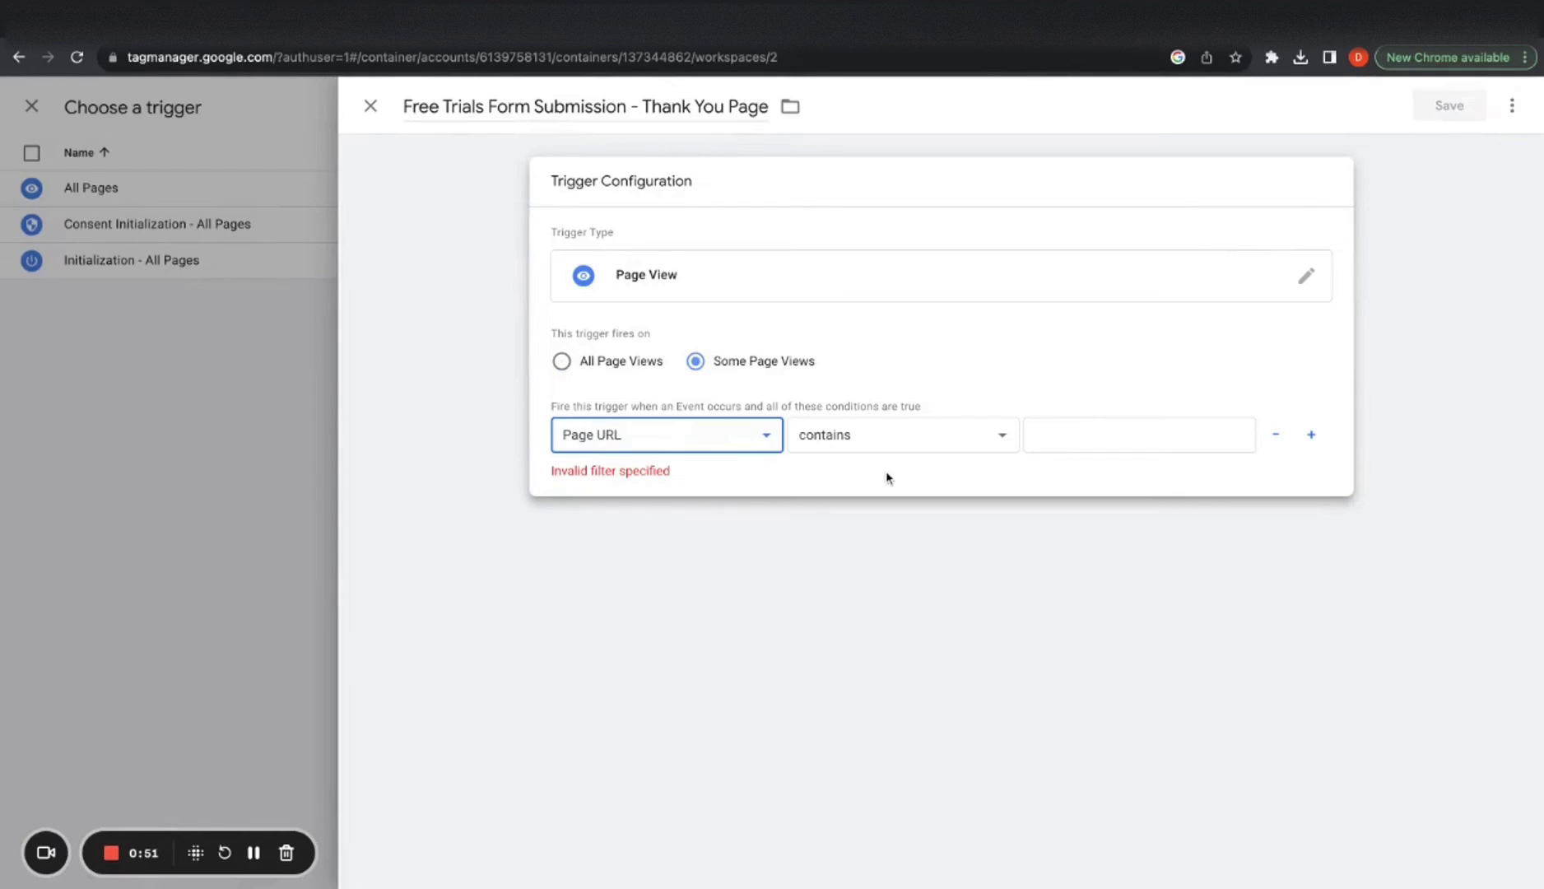
{"action": "key", "text": "ctrl+Tab"}
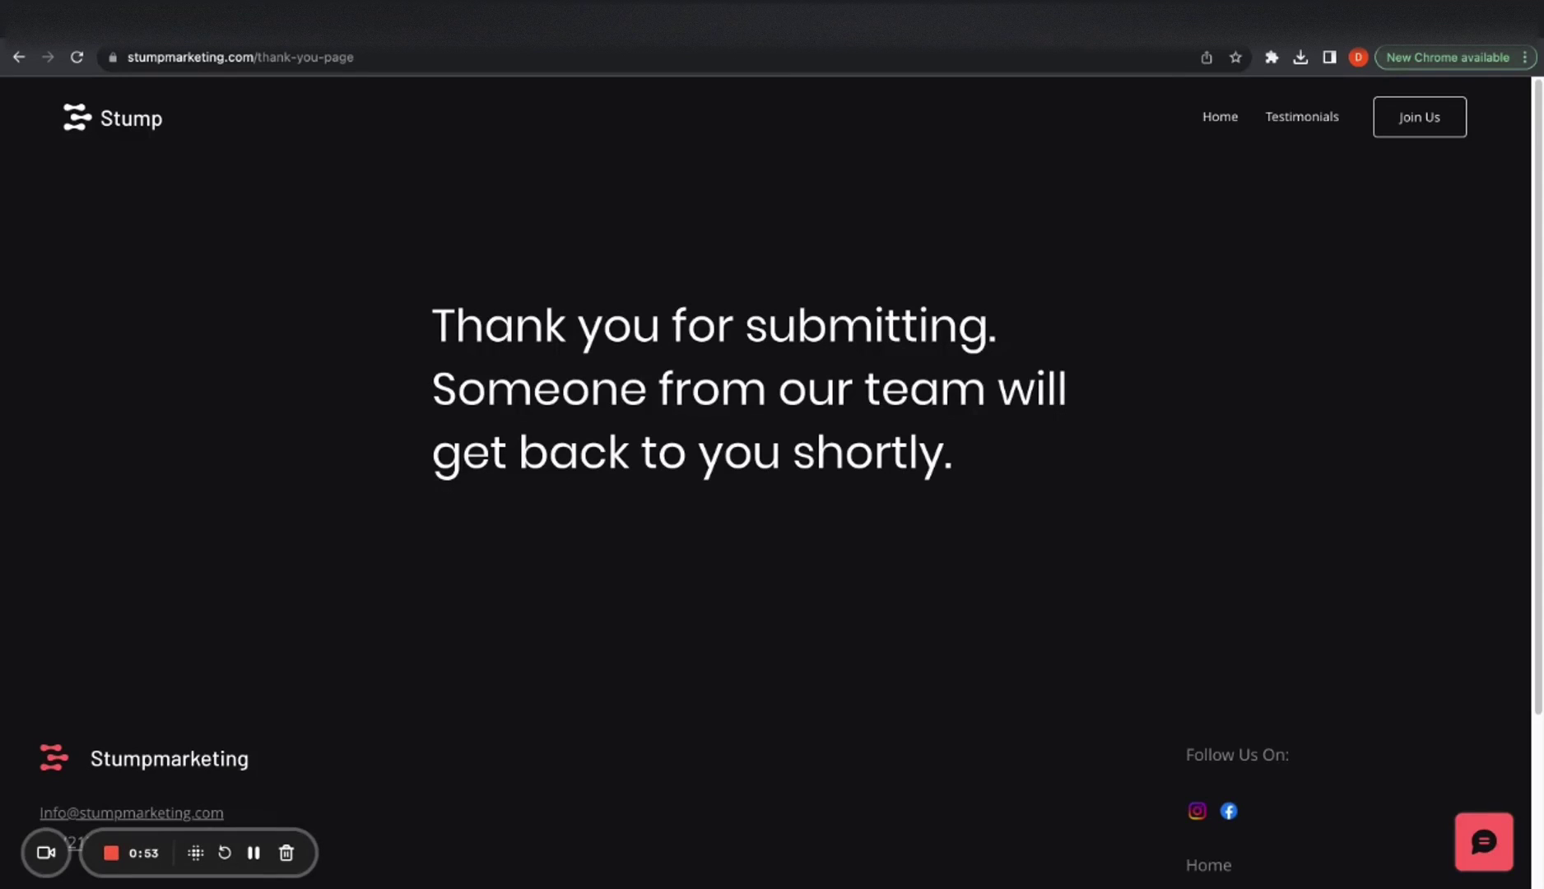
{"action": "left_click", "coordinate": [334, 54]}
{"action": "left_click_drag", "start_coordinate": [503, 54], "coordinate": [334, 55]}
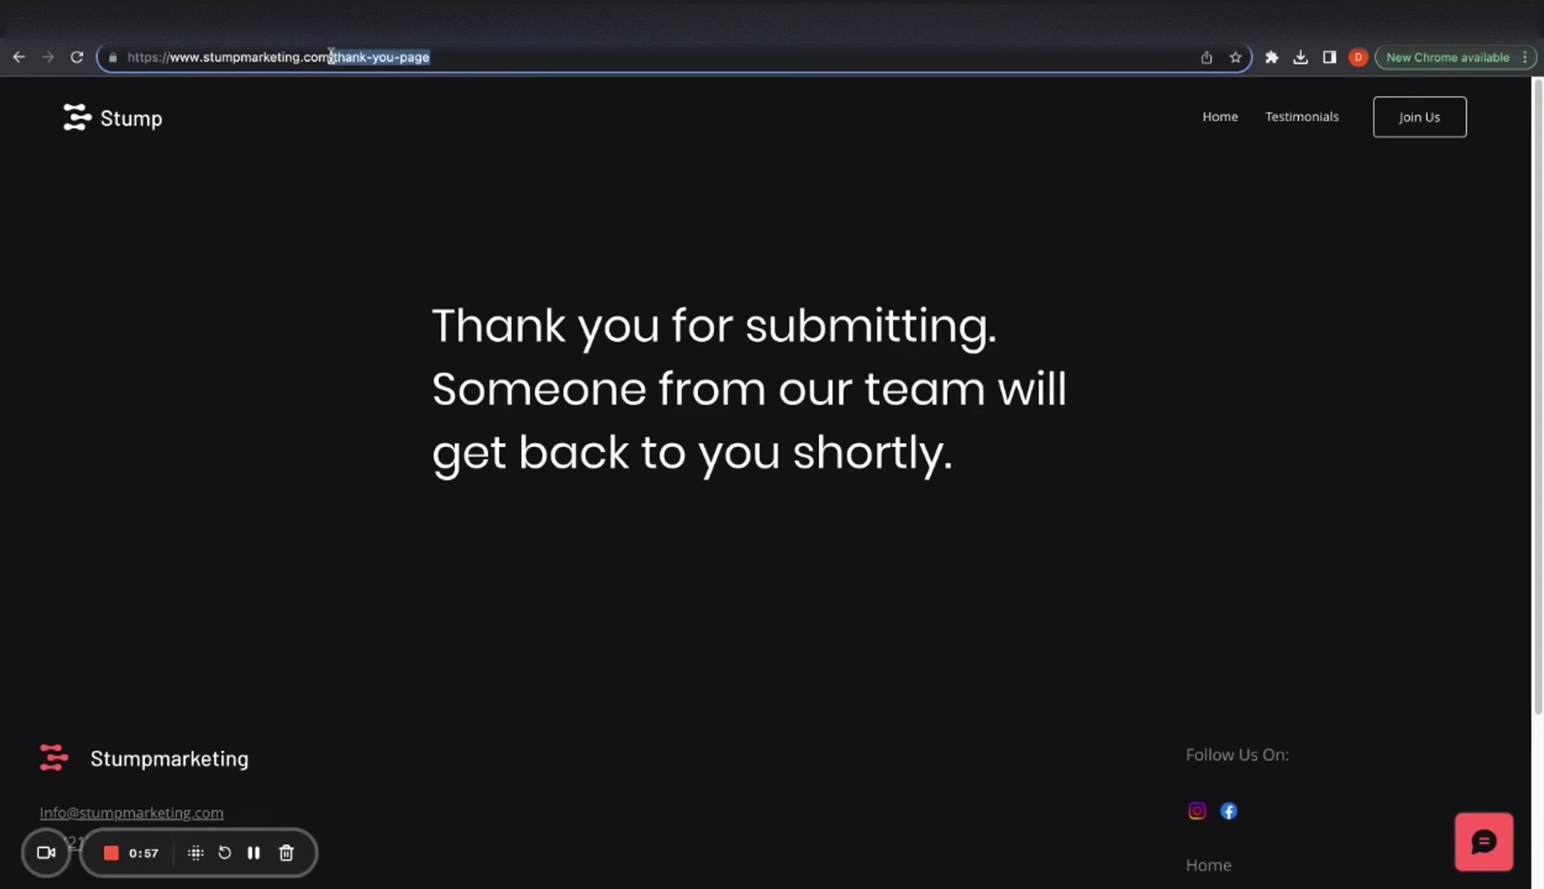
{"action": "key", "text": "ctrl+Tab"}
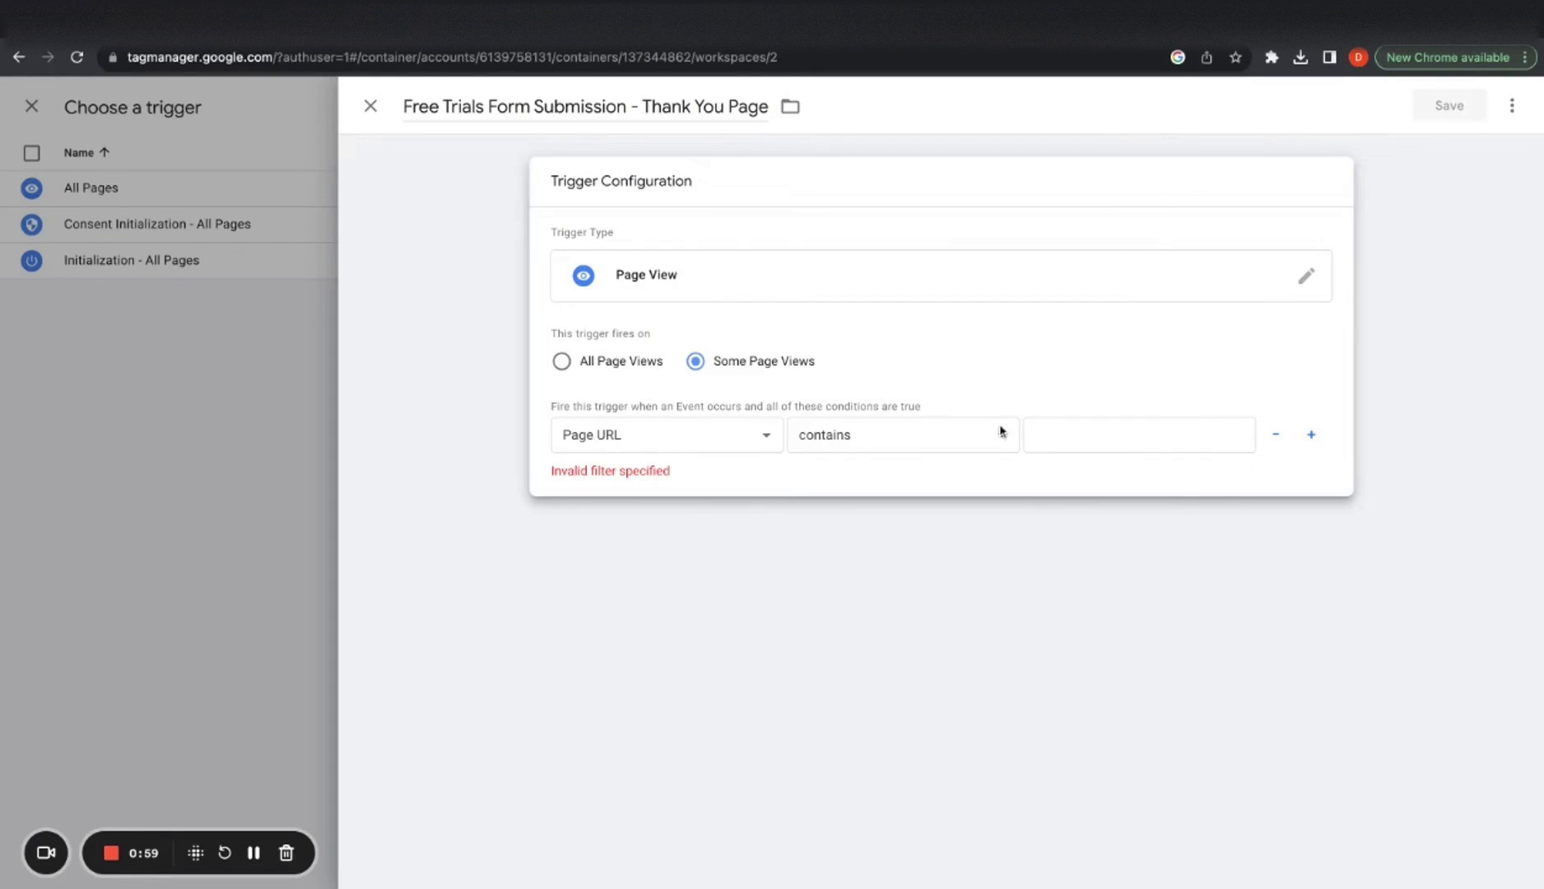
{"action": "left_click", "coordinate": [1062, 435]}
{"action": "type", "text": "/thank-you-page"}
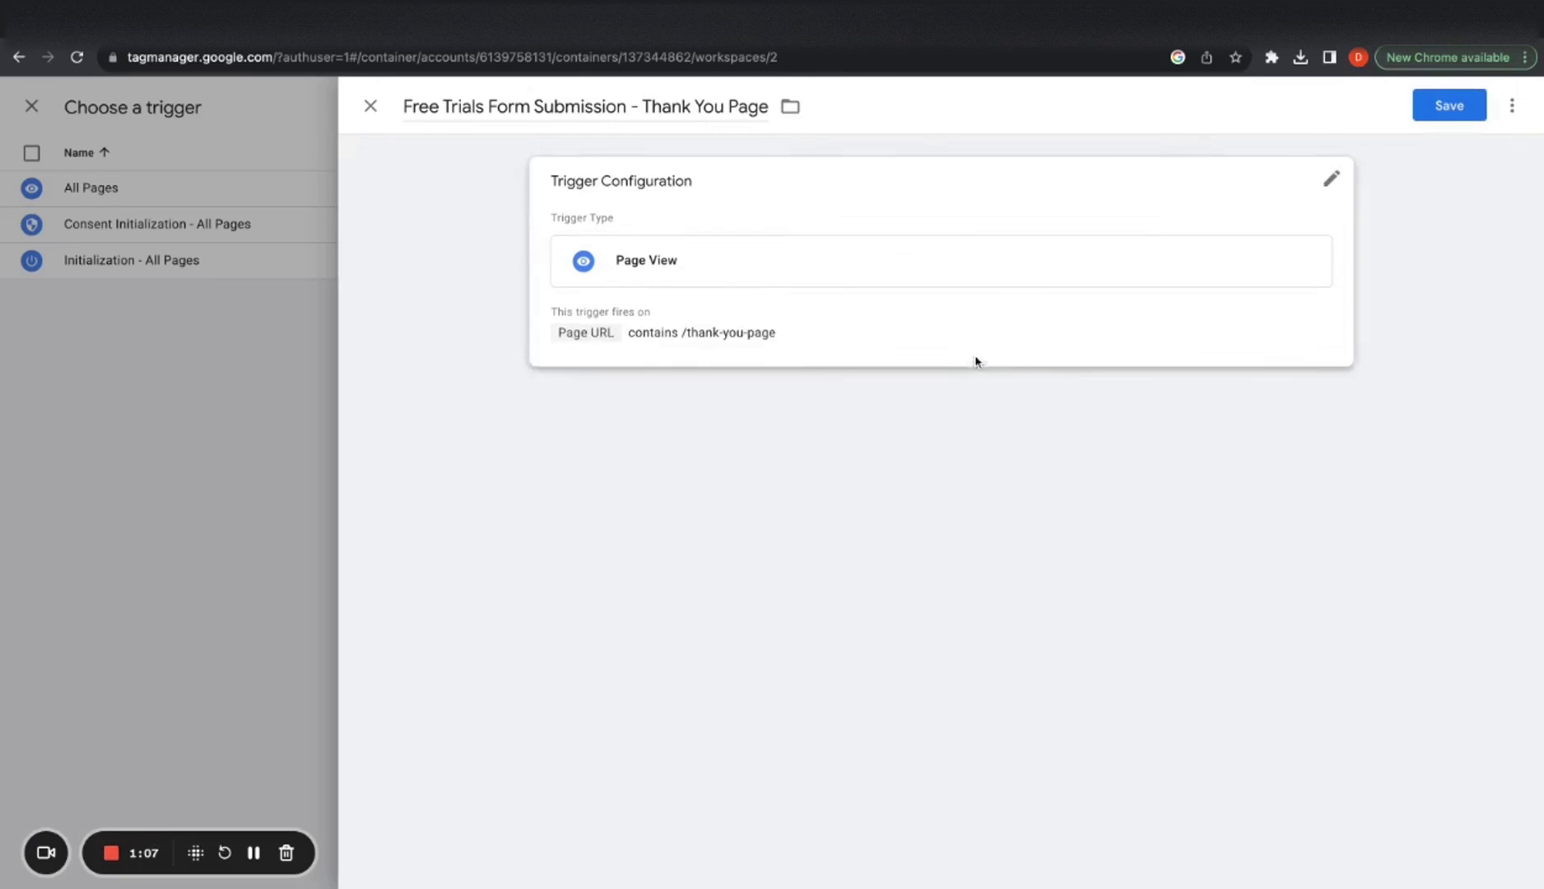
{"action": "left_click", "coordinate": [964, 346]}
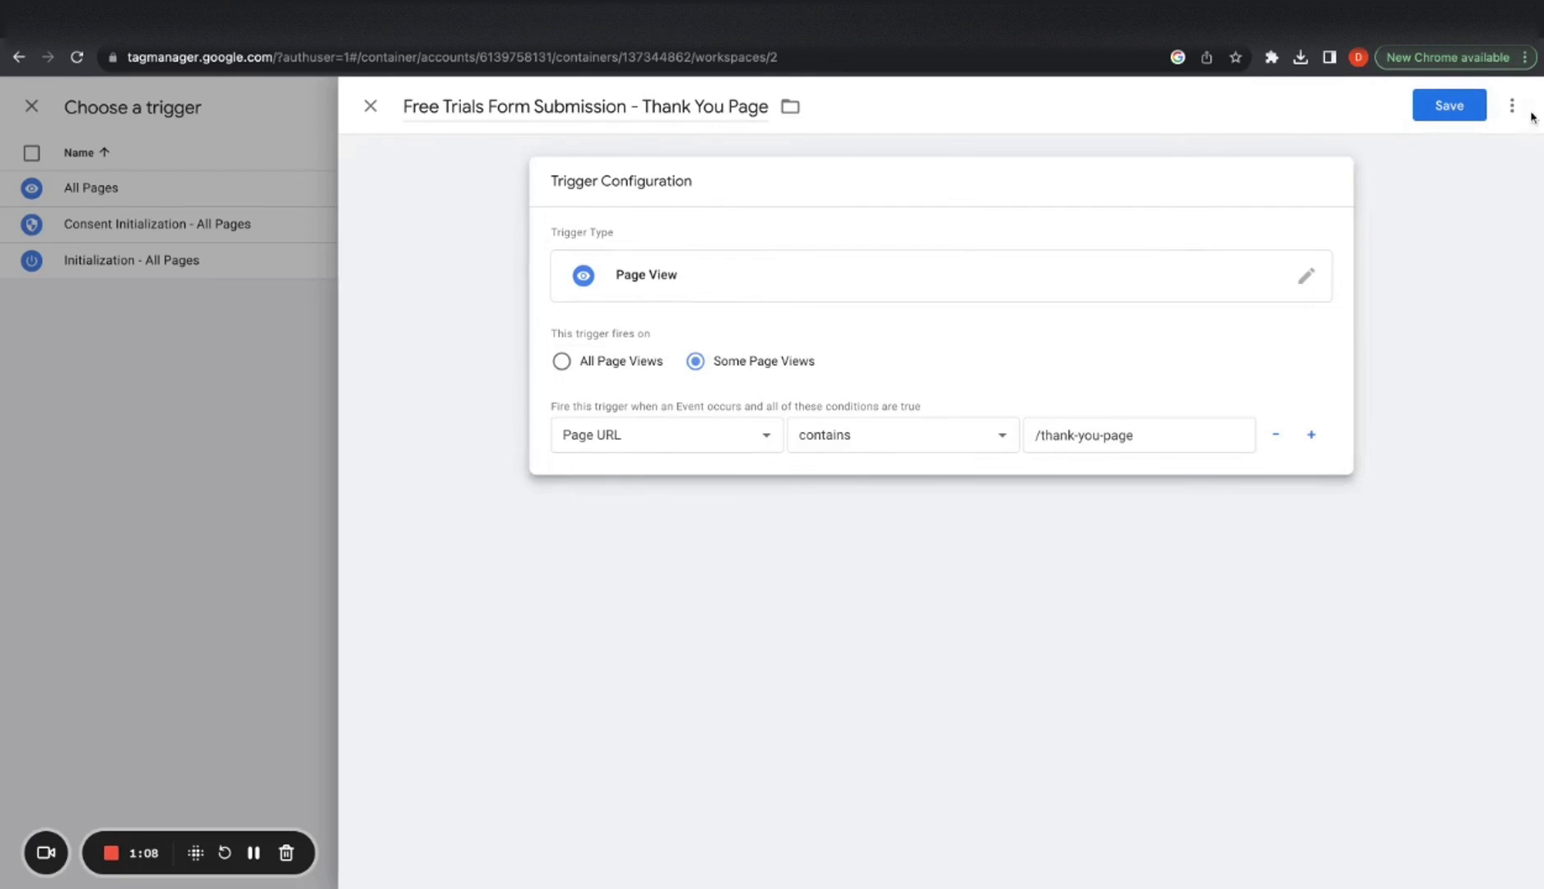
{"action": "left_click", "coordinate": [1443, 113]}
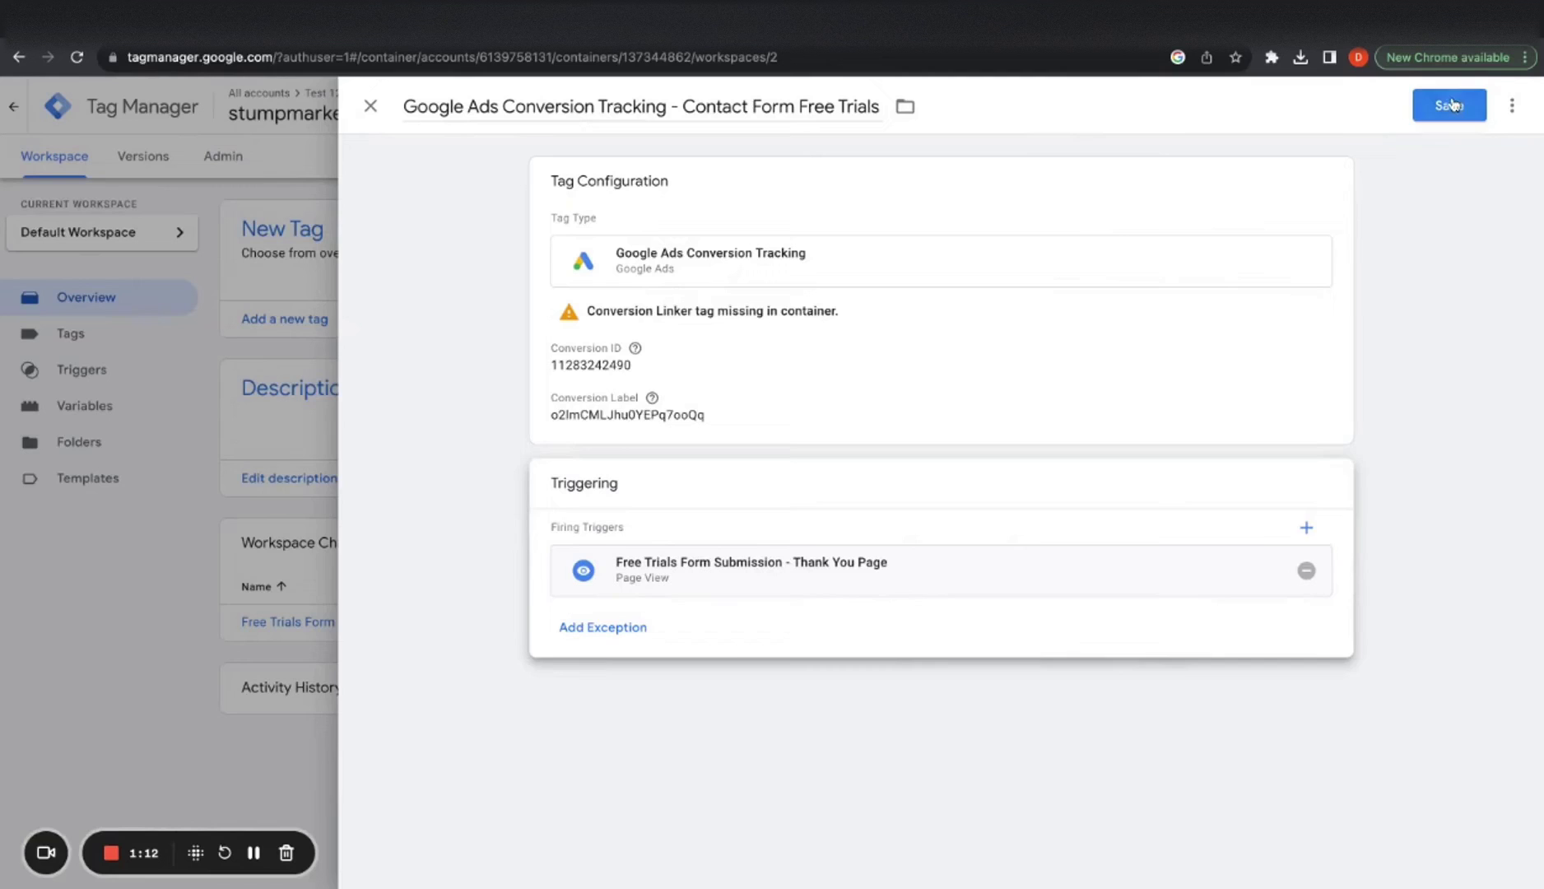
Save the contact form conversion tag and start a new tag named 'Conversion Linker Tag'
{"action": "left_click", "coordinate": [1450, 103]}
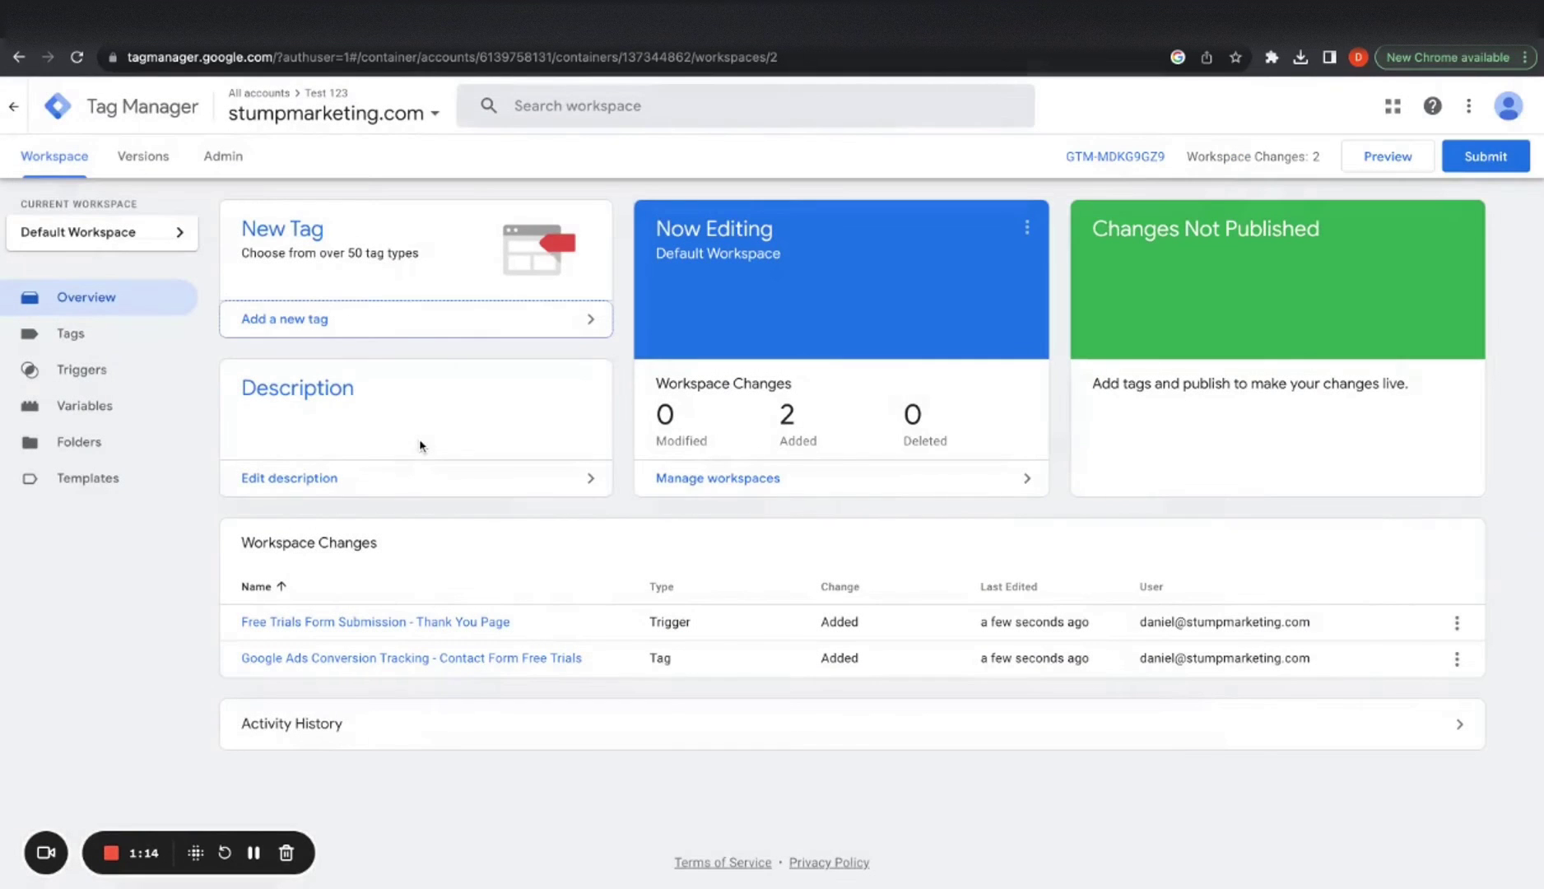
{"action": "left_click", "coordinate": [123, 333]}
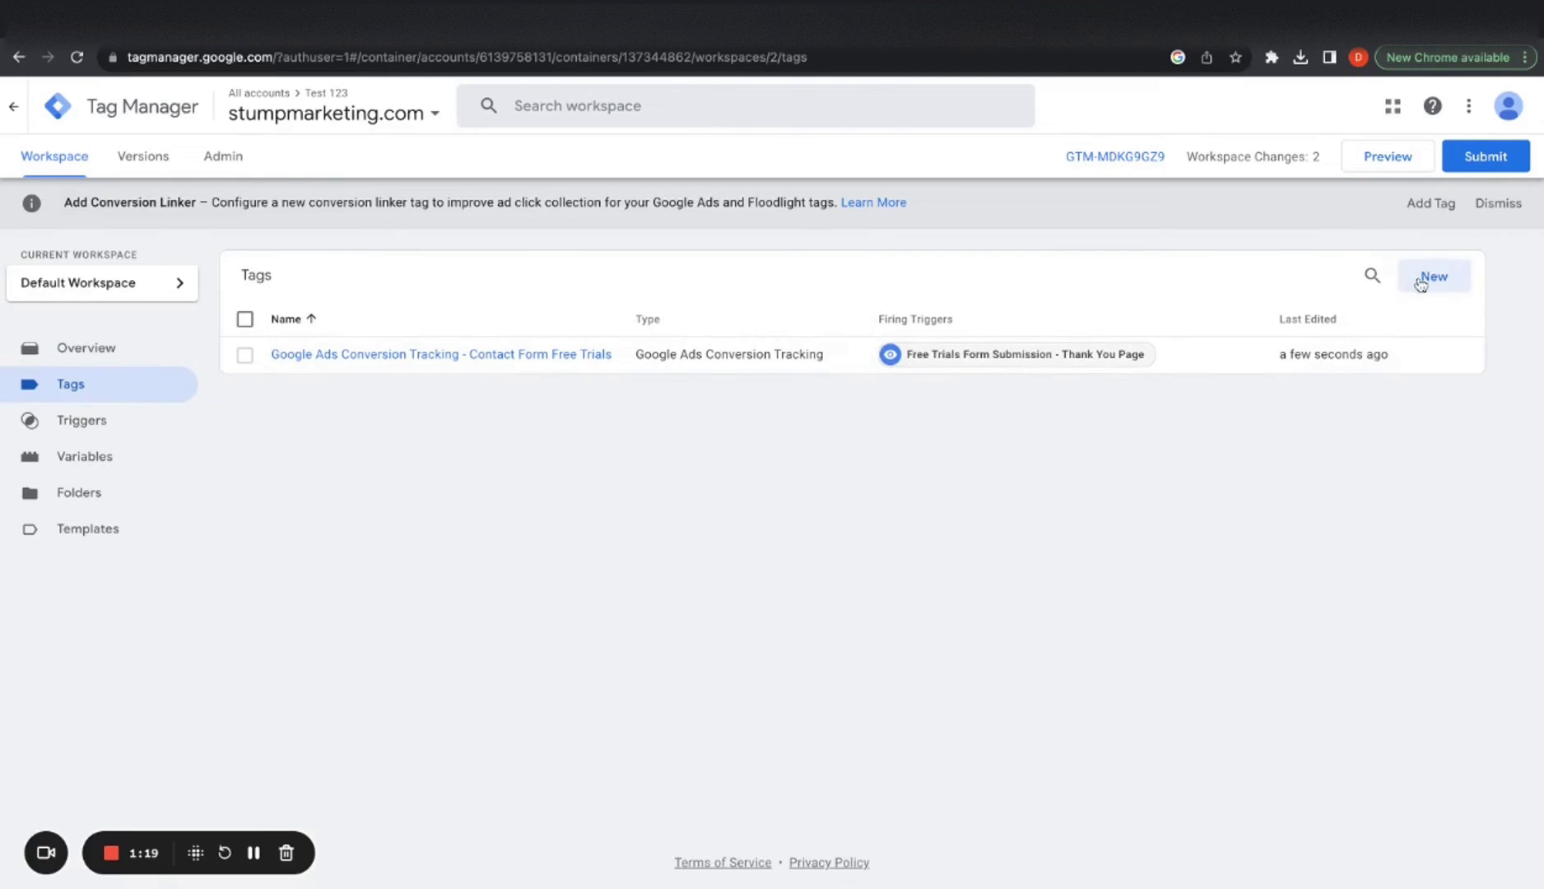
{"action": "left_click", "coordinate": [1423, 280]}
{"action": "left_click", "coordinate": [449, 104]}
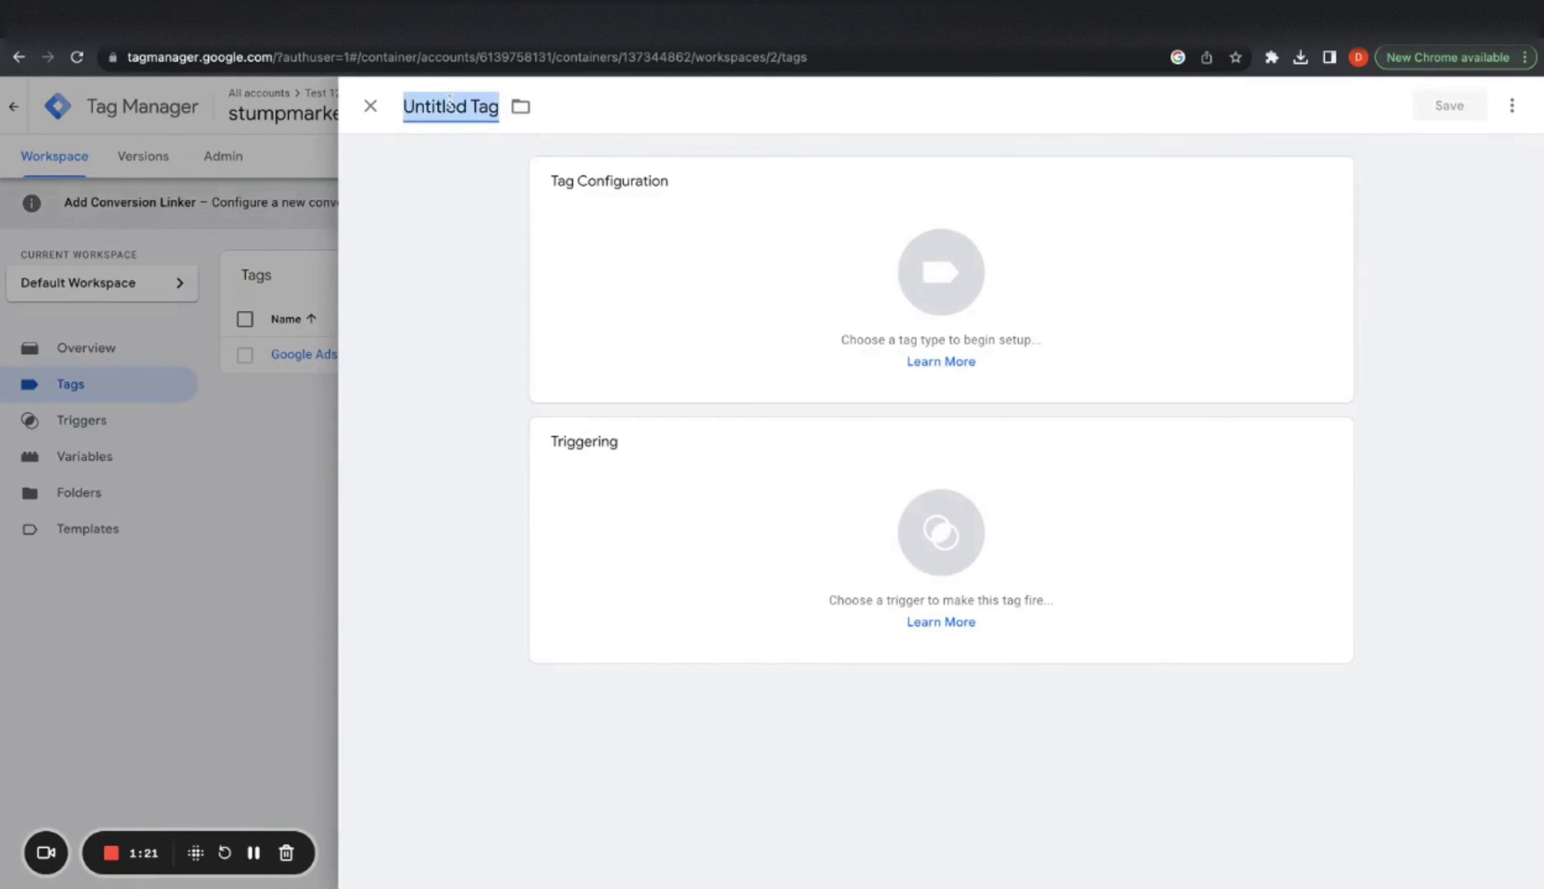
{"action": "type", "text": "Conversion Linker T"}
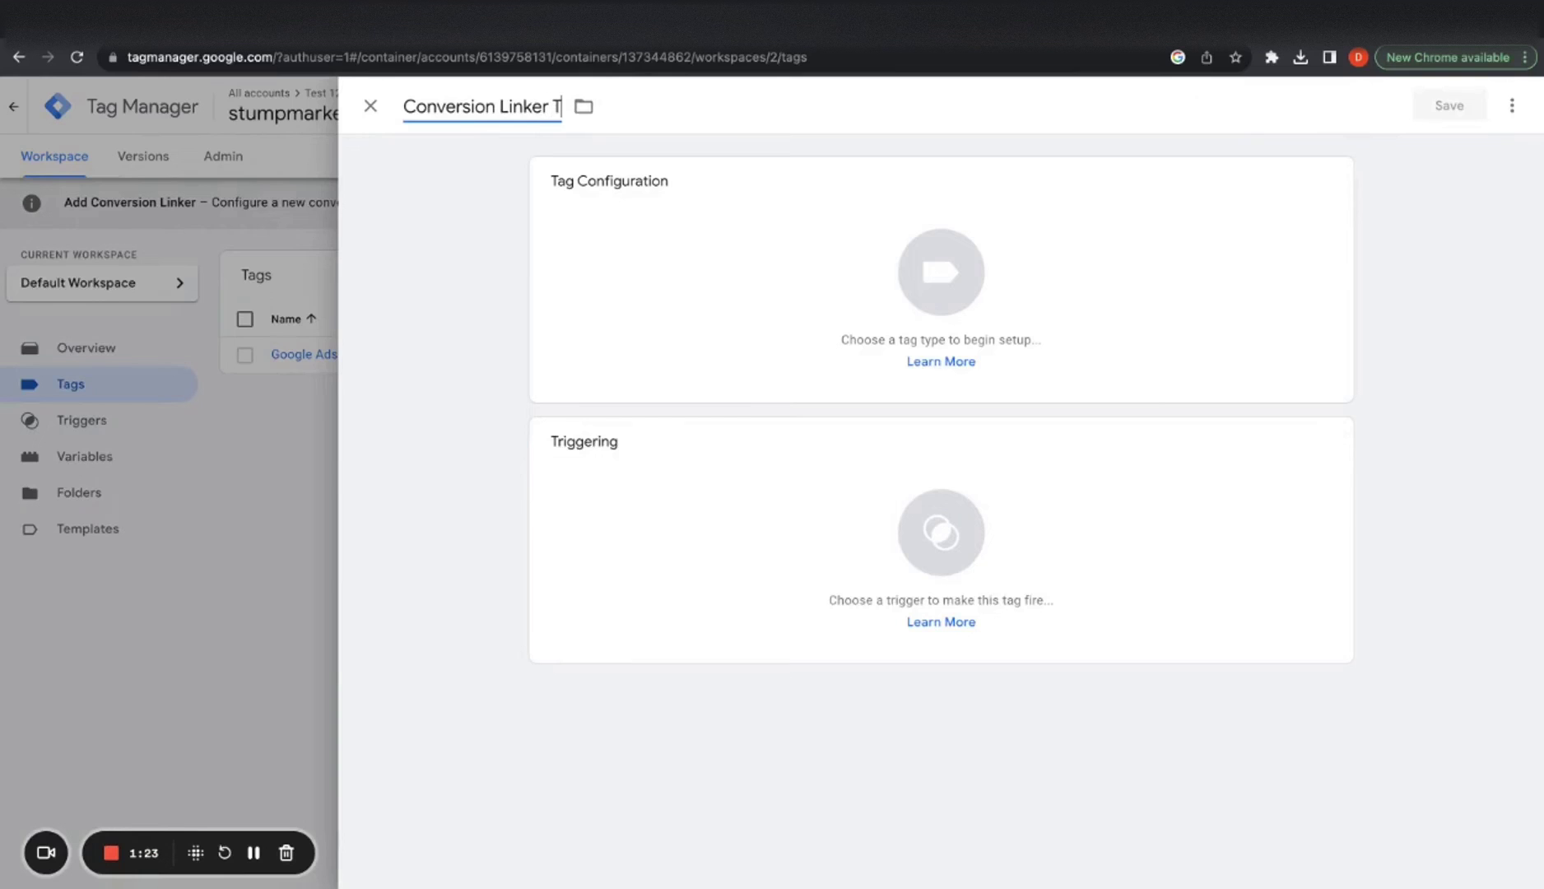
{"action": "type", "text": "ag"}
Make it a Conversion Linker tag that fires on All Pages
{"action": "left_click", "coordinate": [713, 241]}
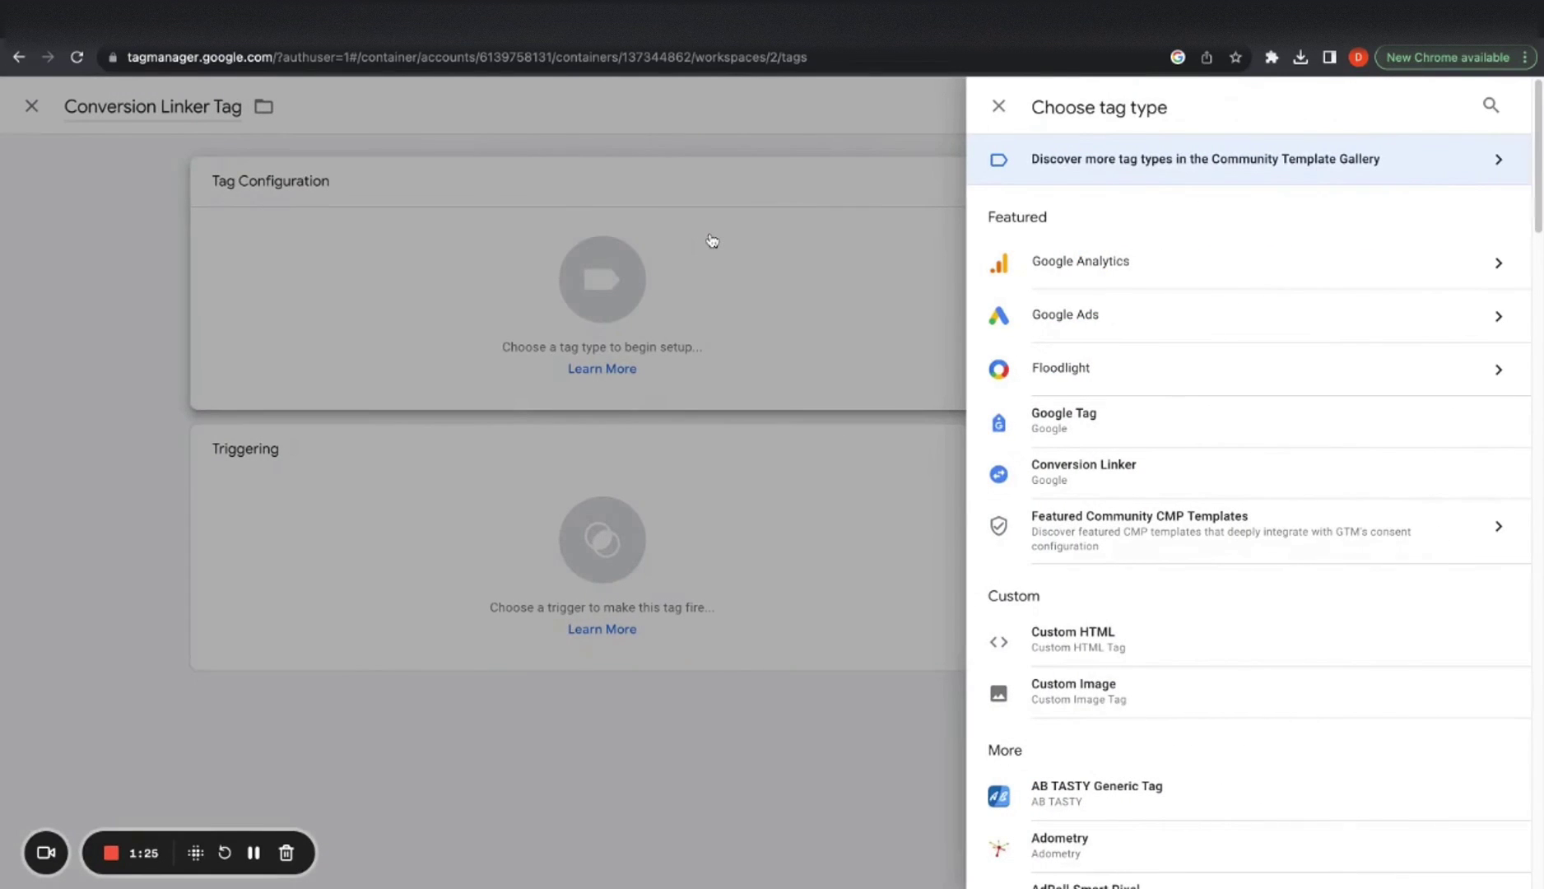
{"action": "left_click", "coordinate": [1116, 474]}
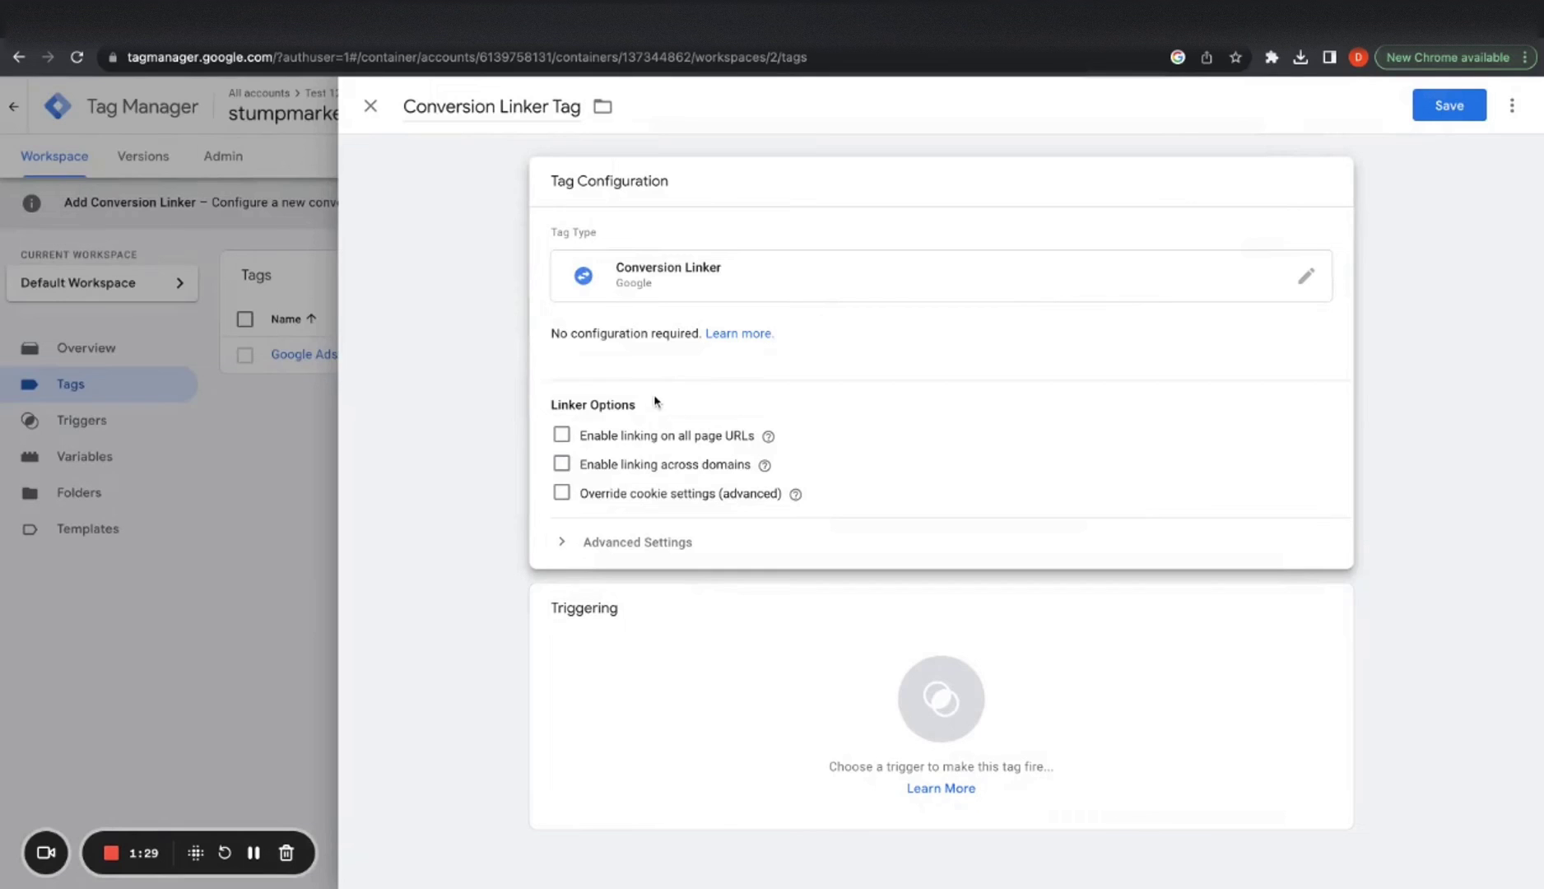
{"action": "left_click", "coordinate": [796, 669]}
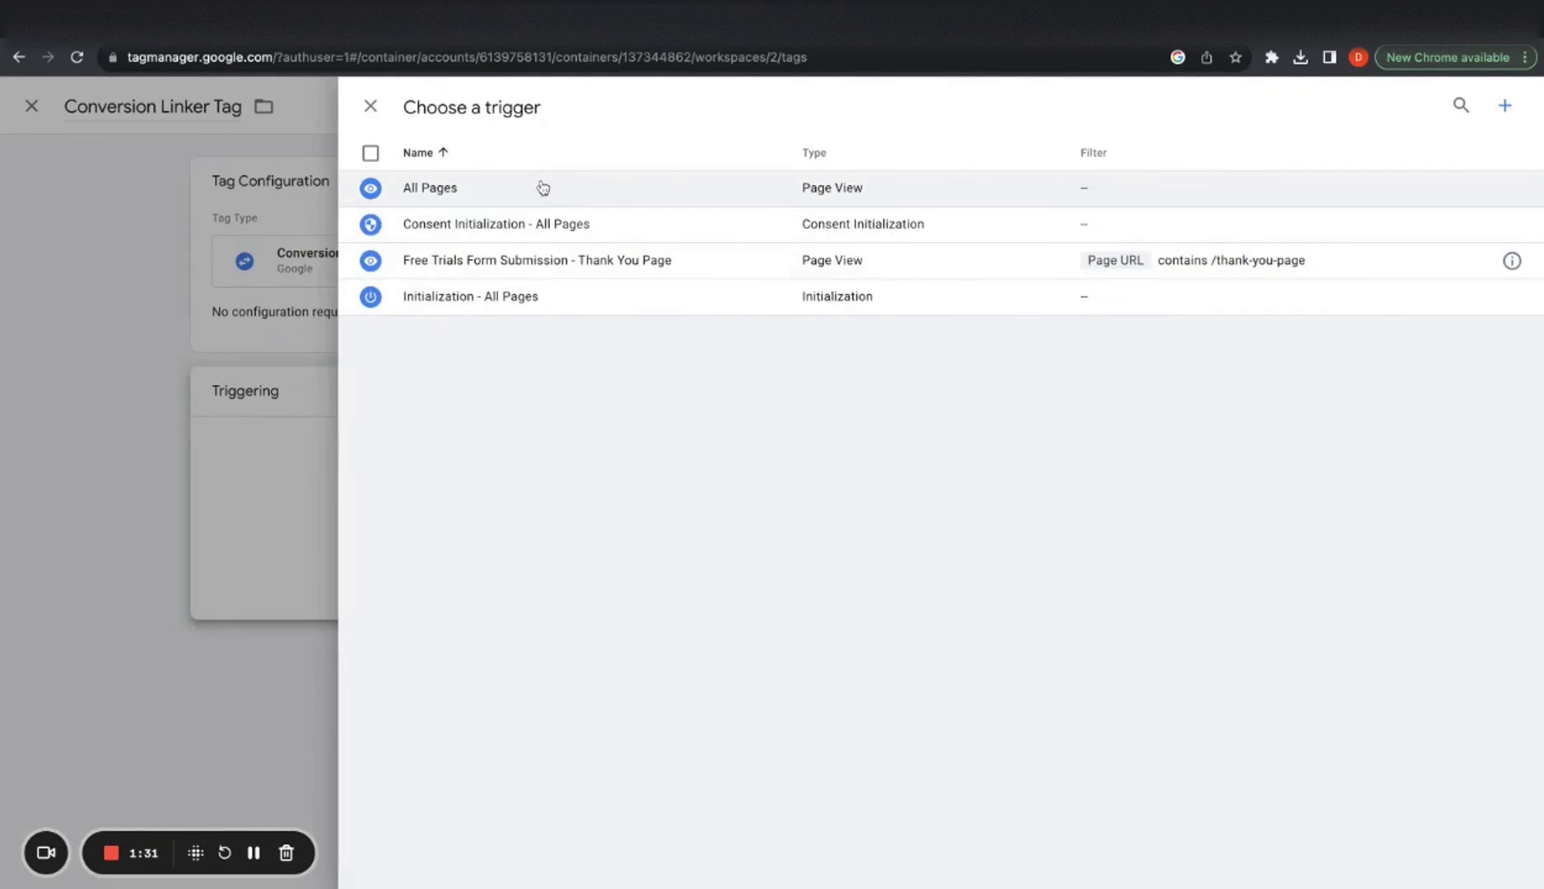
{"action": "left_click", "coordinate": [542, 188]}
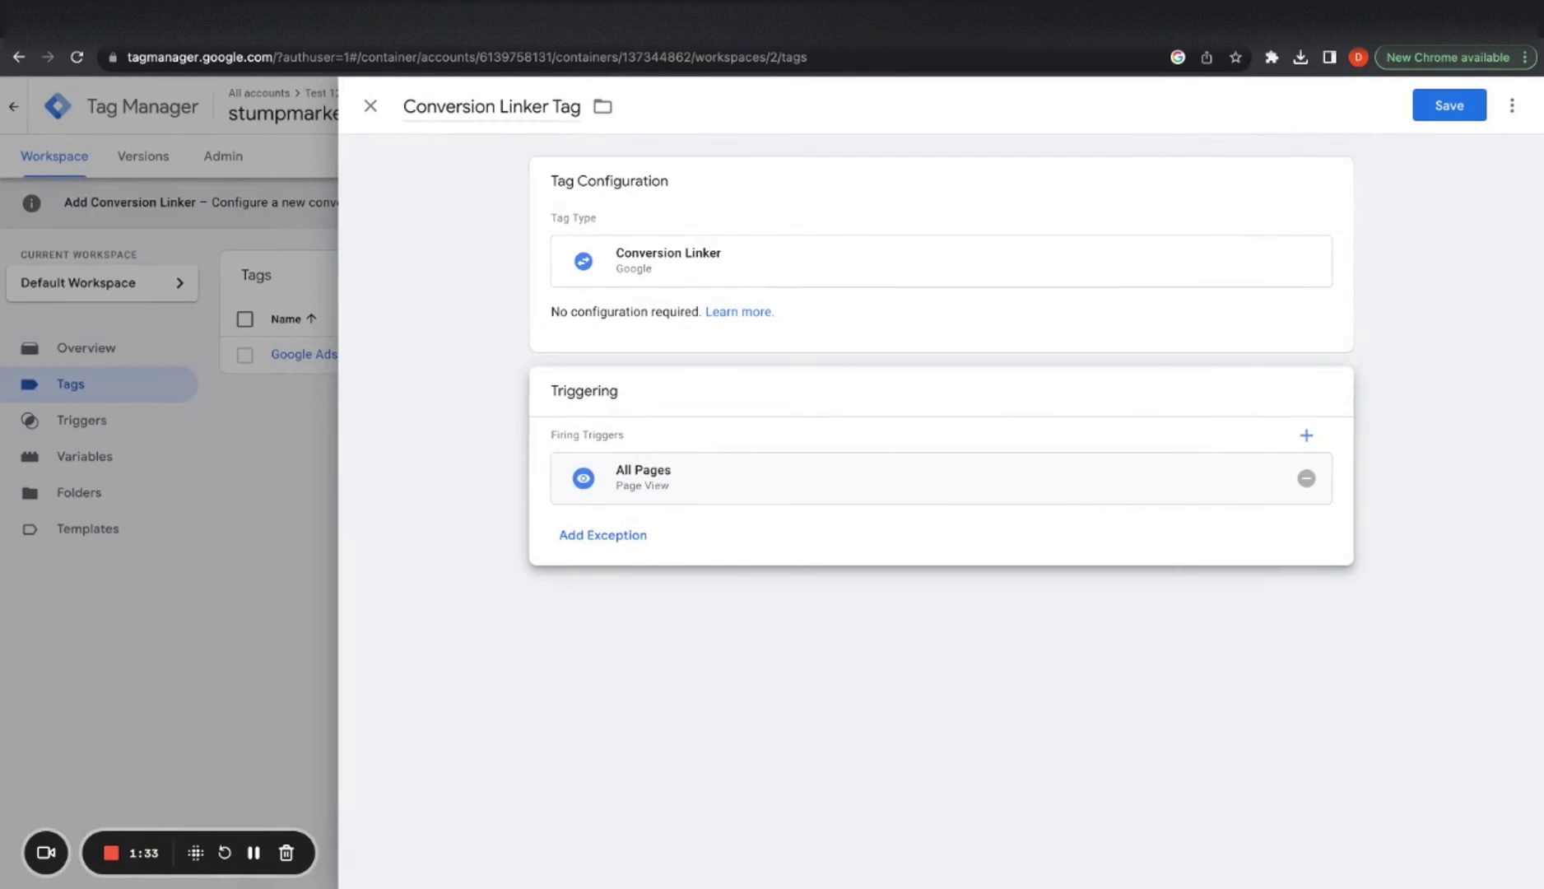
{"action": "left_click", "coordinate": [1450, 106]}
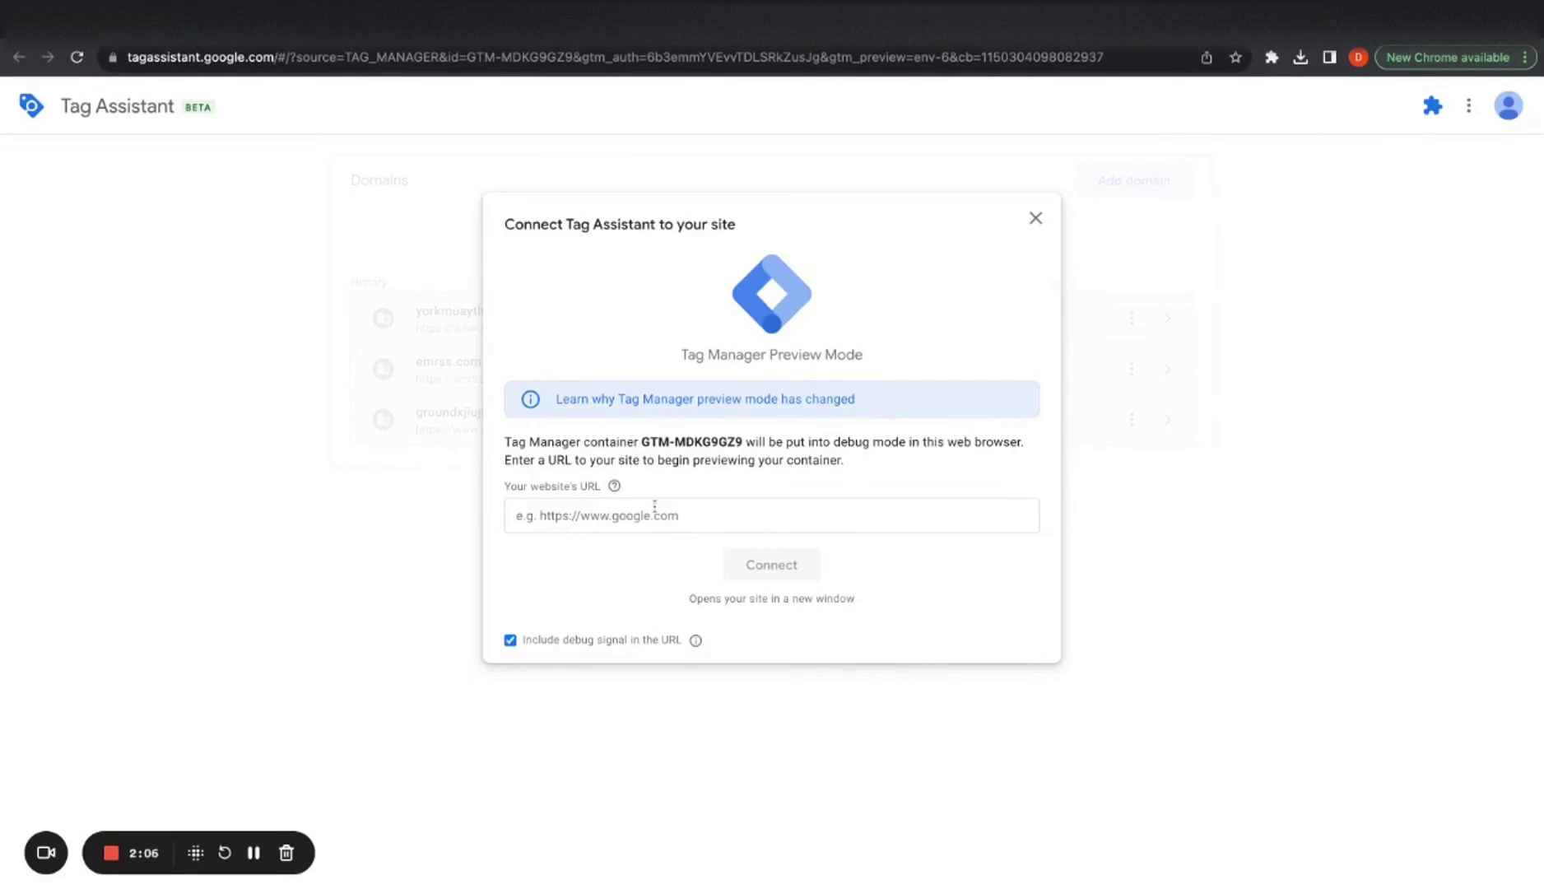
{"action": "left_click", "coordinate": [655, 510]}
{"action": "type", "text": "https://www.stumpmarketing.com/get-started"}
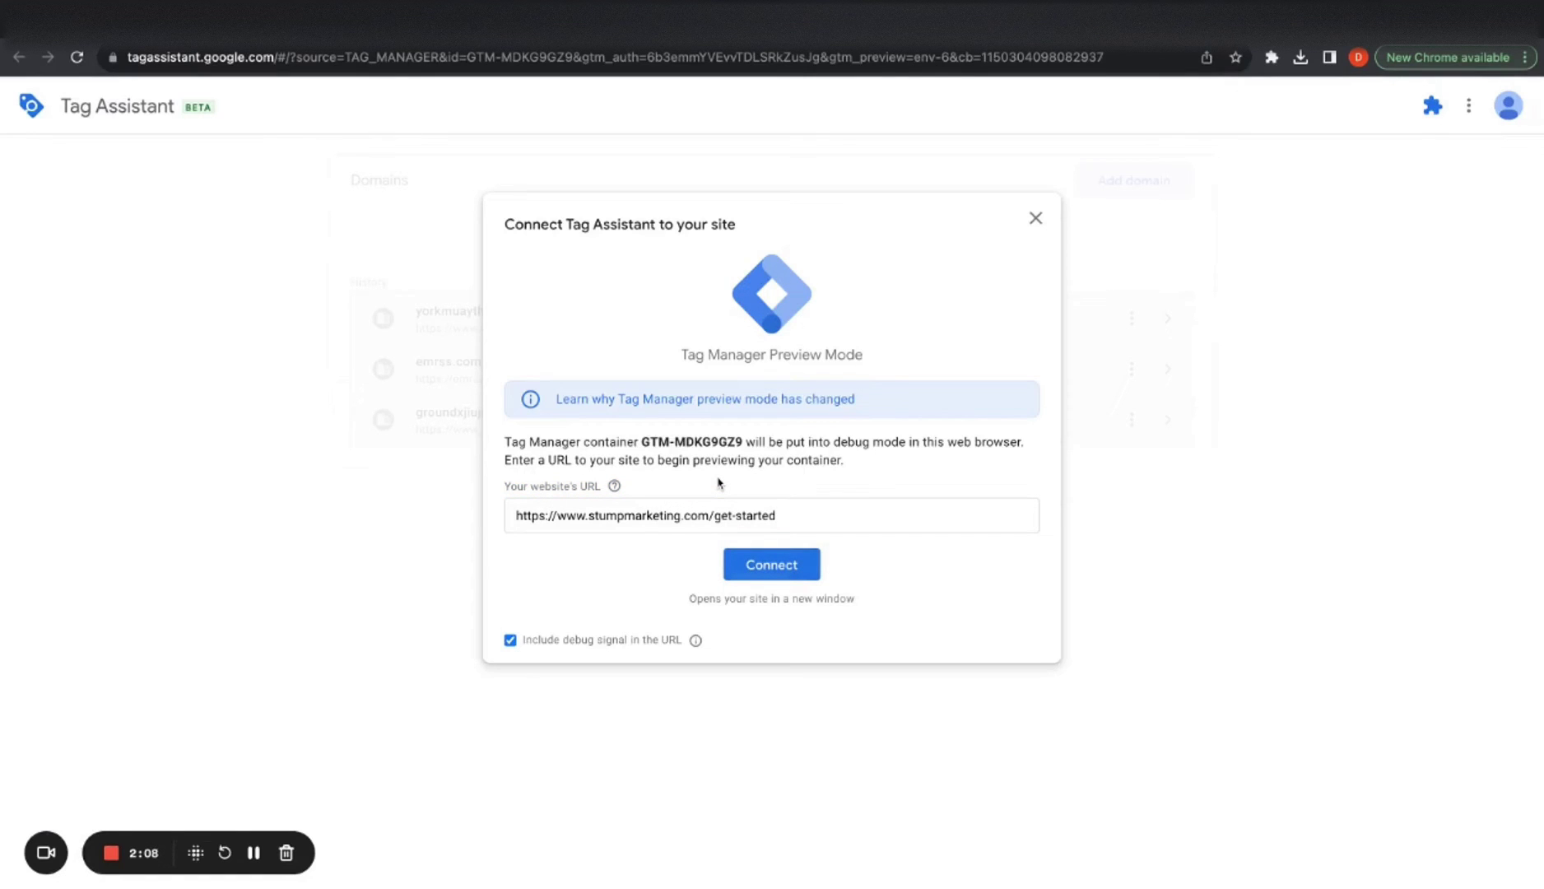
{"action": "left_click", "coordinate": [787, 568]}
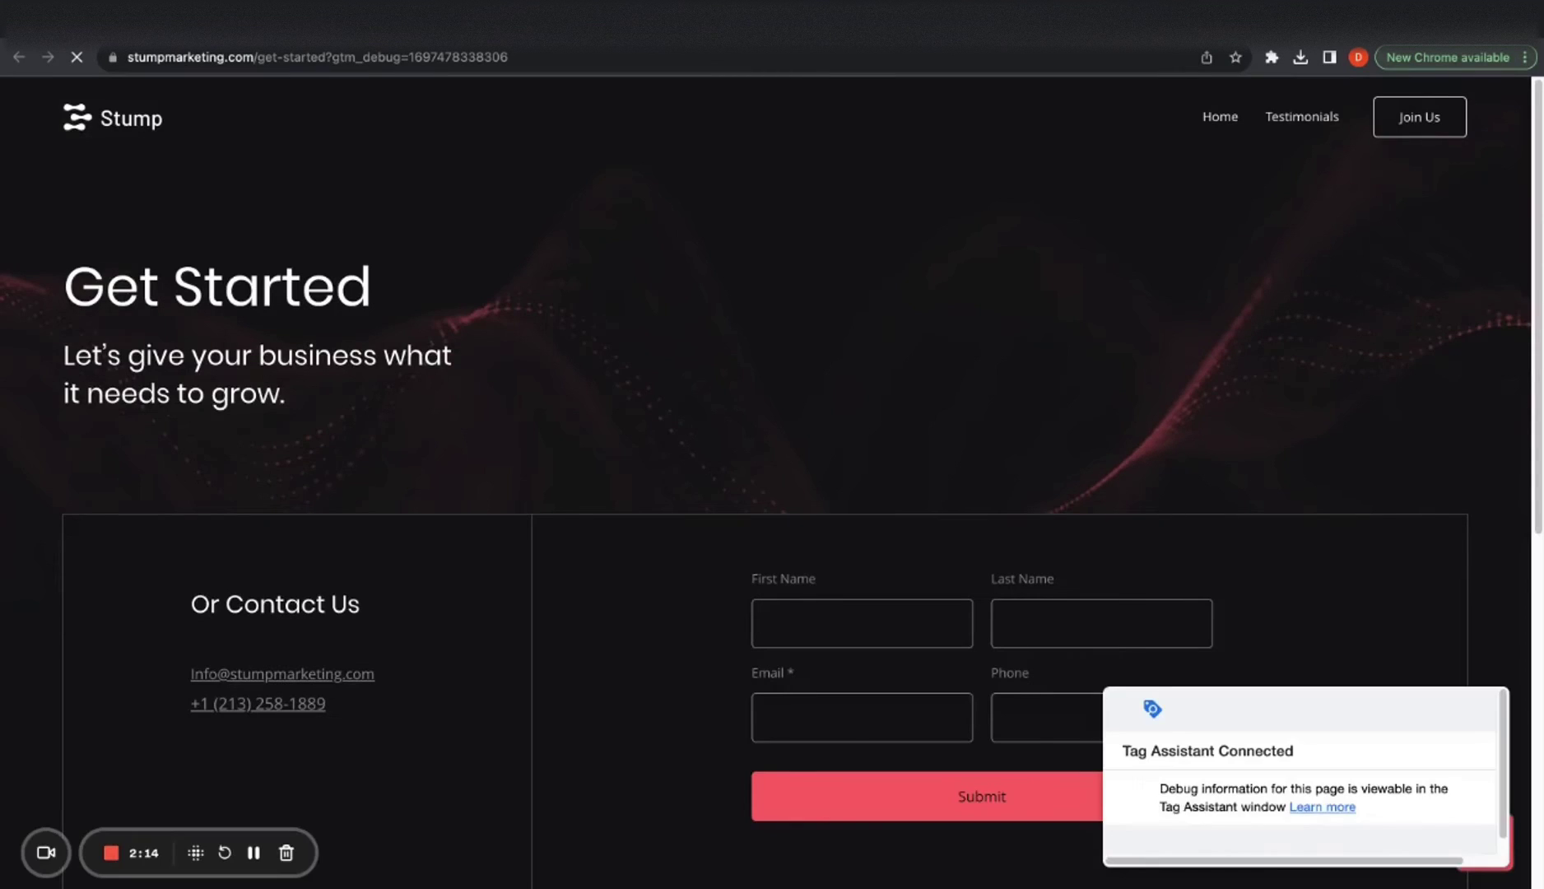
Enter a first name and e-mail address in the Get Started form and submit it
{"action": "scroll", "coordinate": [773, 445], "scroll_direction": "down", "scroll_amount": 2}
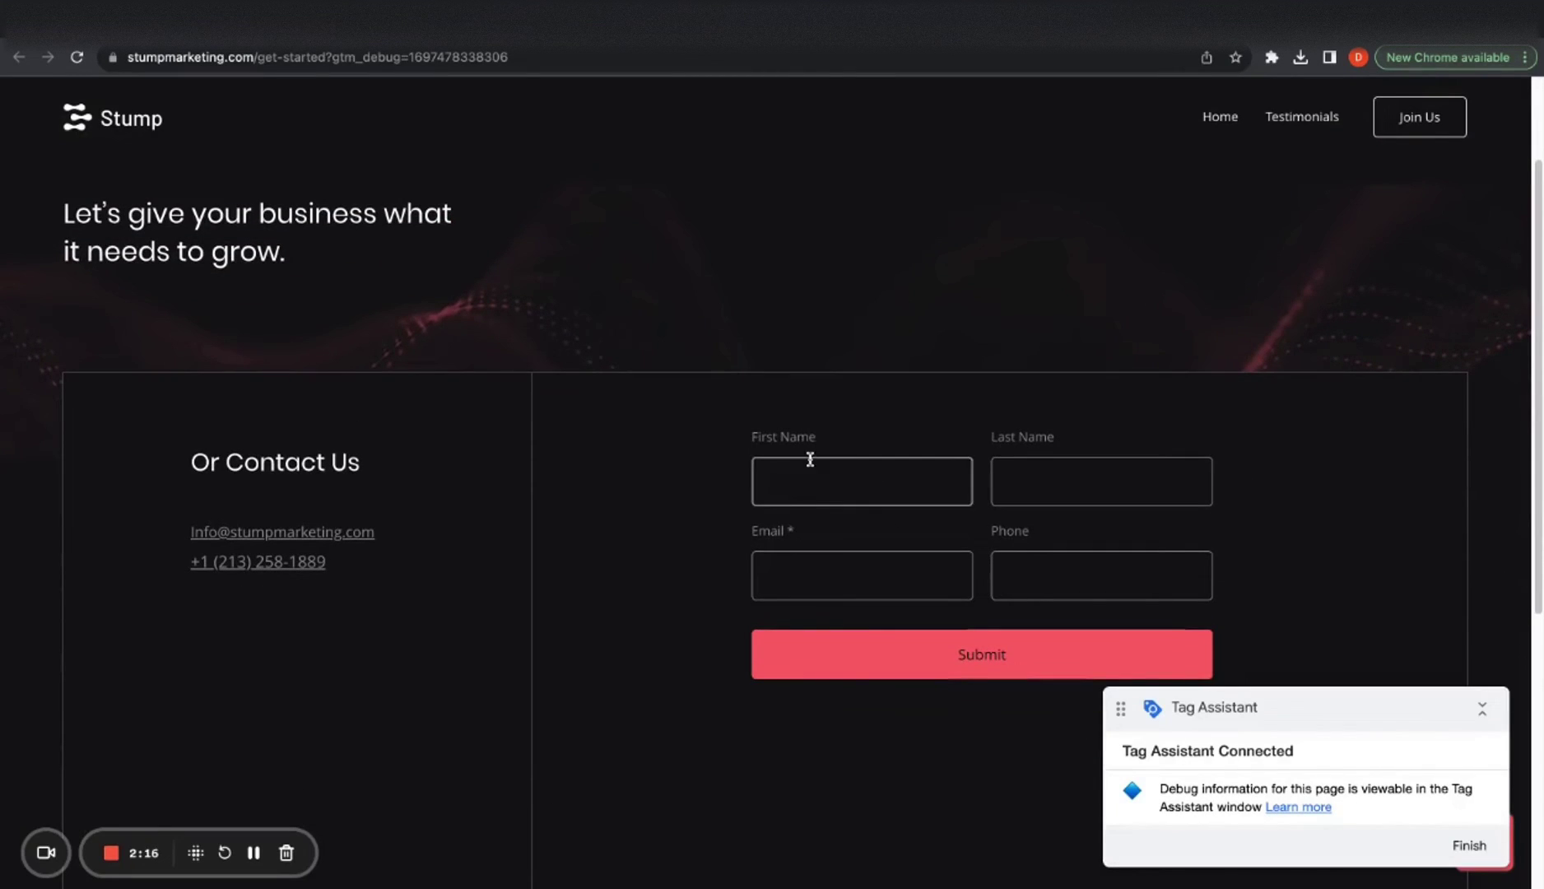
{"action": "left_click", "coordinate": [778, 475]}
{"action": "type", "text": "Daniel"}
{"action": "left_click", "coordinate": [808, 566]}
{"action": "key", "text": "Down"}
{"action": "key", "text": "Return"}
{"action": "left_click", "coordinate": [1065, 590]}
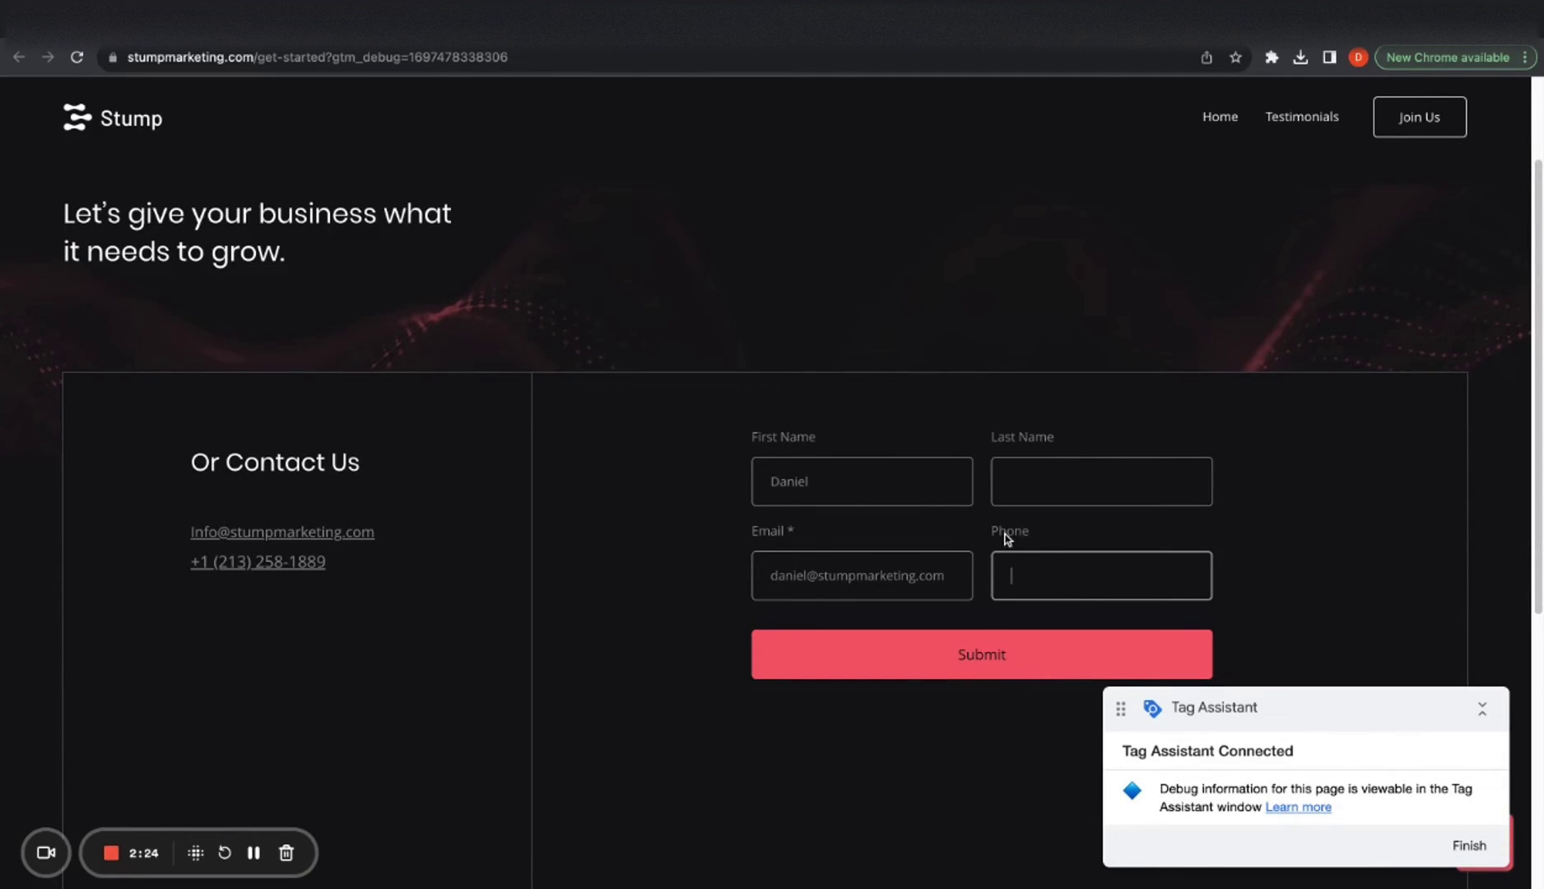
{"action": "scroll", "coordinate": [982, 659], "scroll_direction": "down", "scroll_amount": 1}
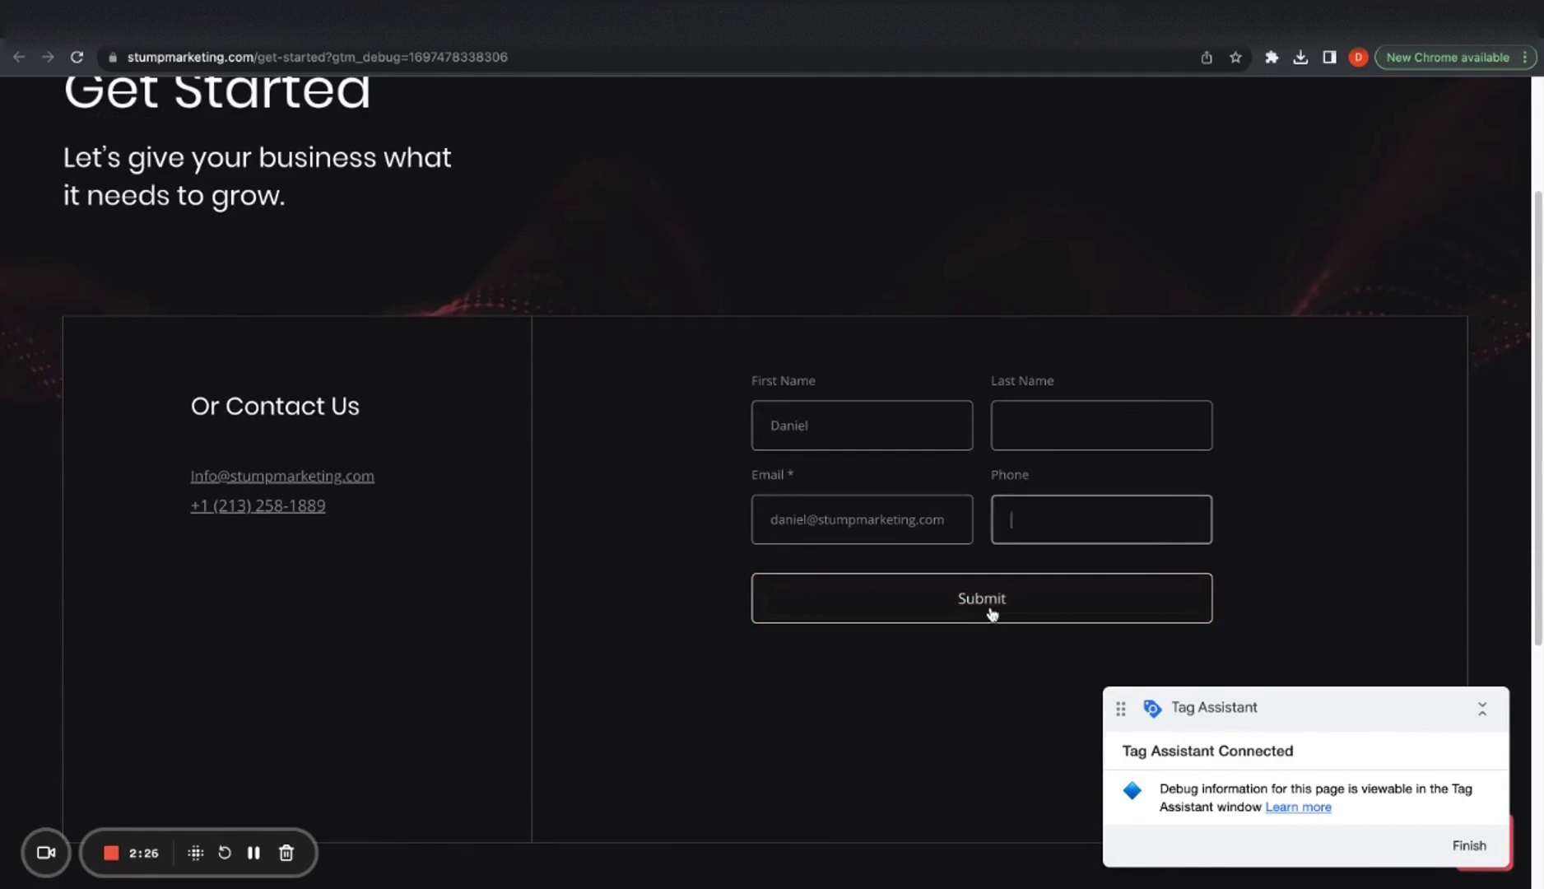
{"action": "left_click", "coordinate": [992, 613]}
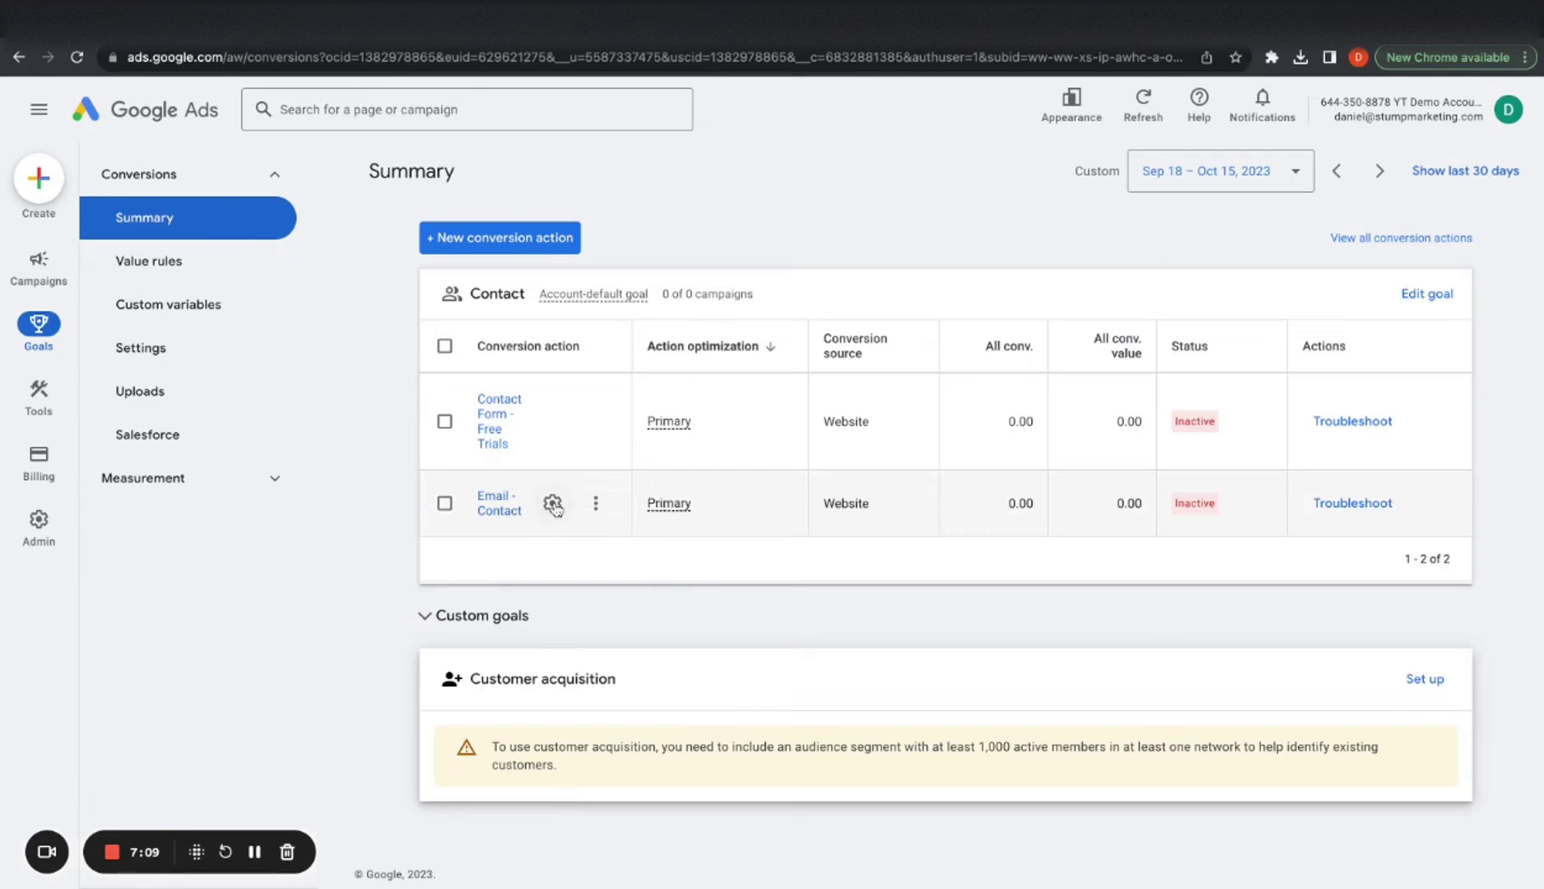
Open the Email - Contact conversion settings and expand Conversion name and Action optimization
{"action": "left_click", "coordinate": [553, 503]}
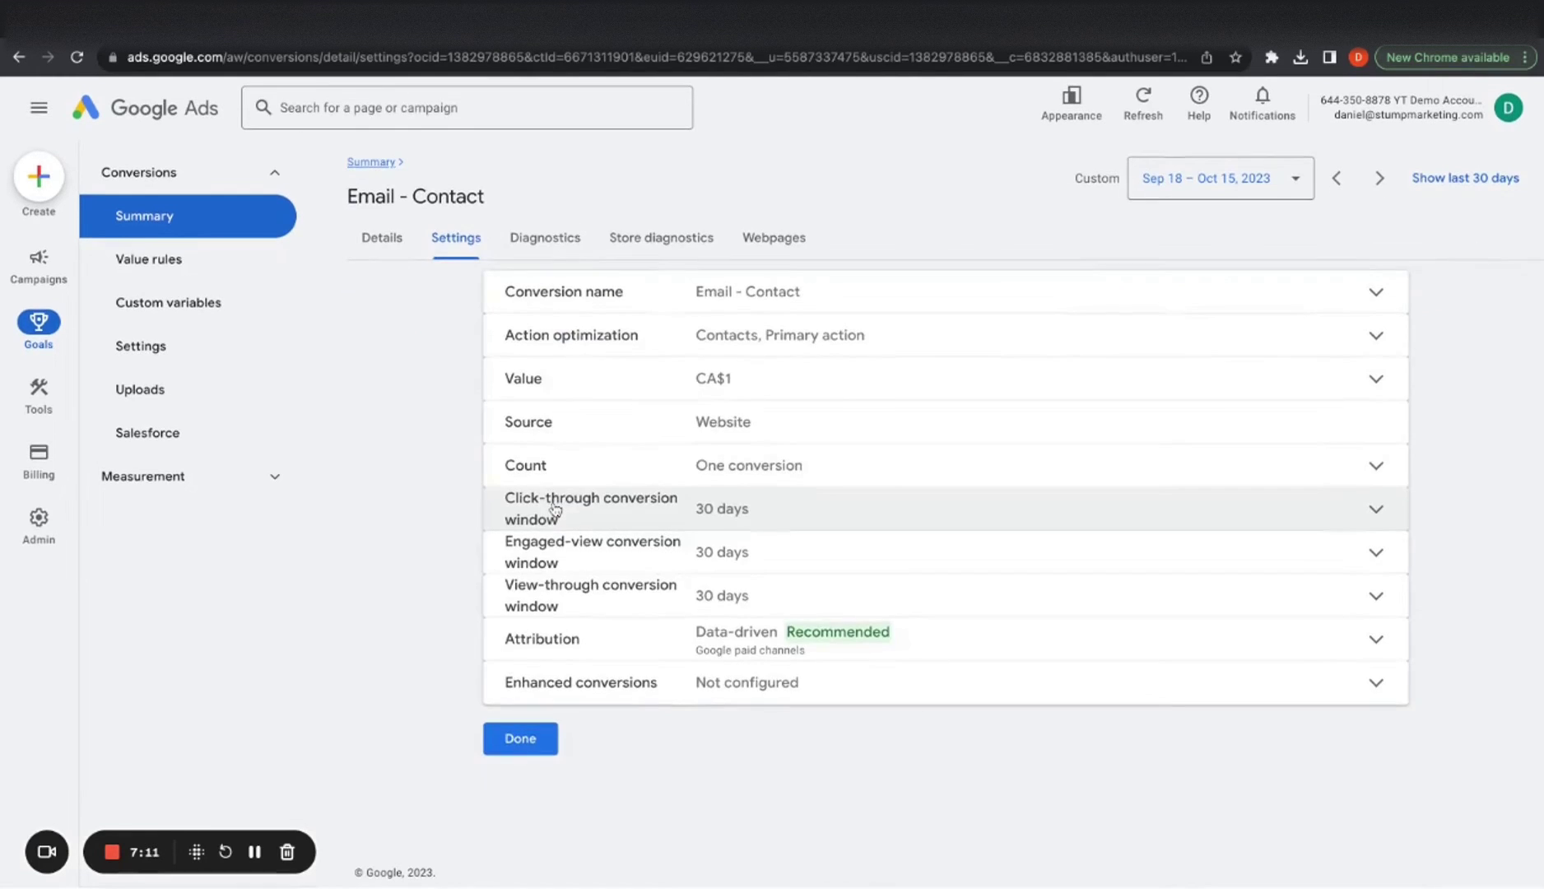
{"action": "left_click", "coordinate": [711, 317]}
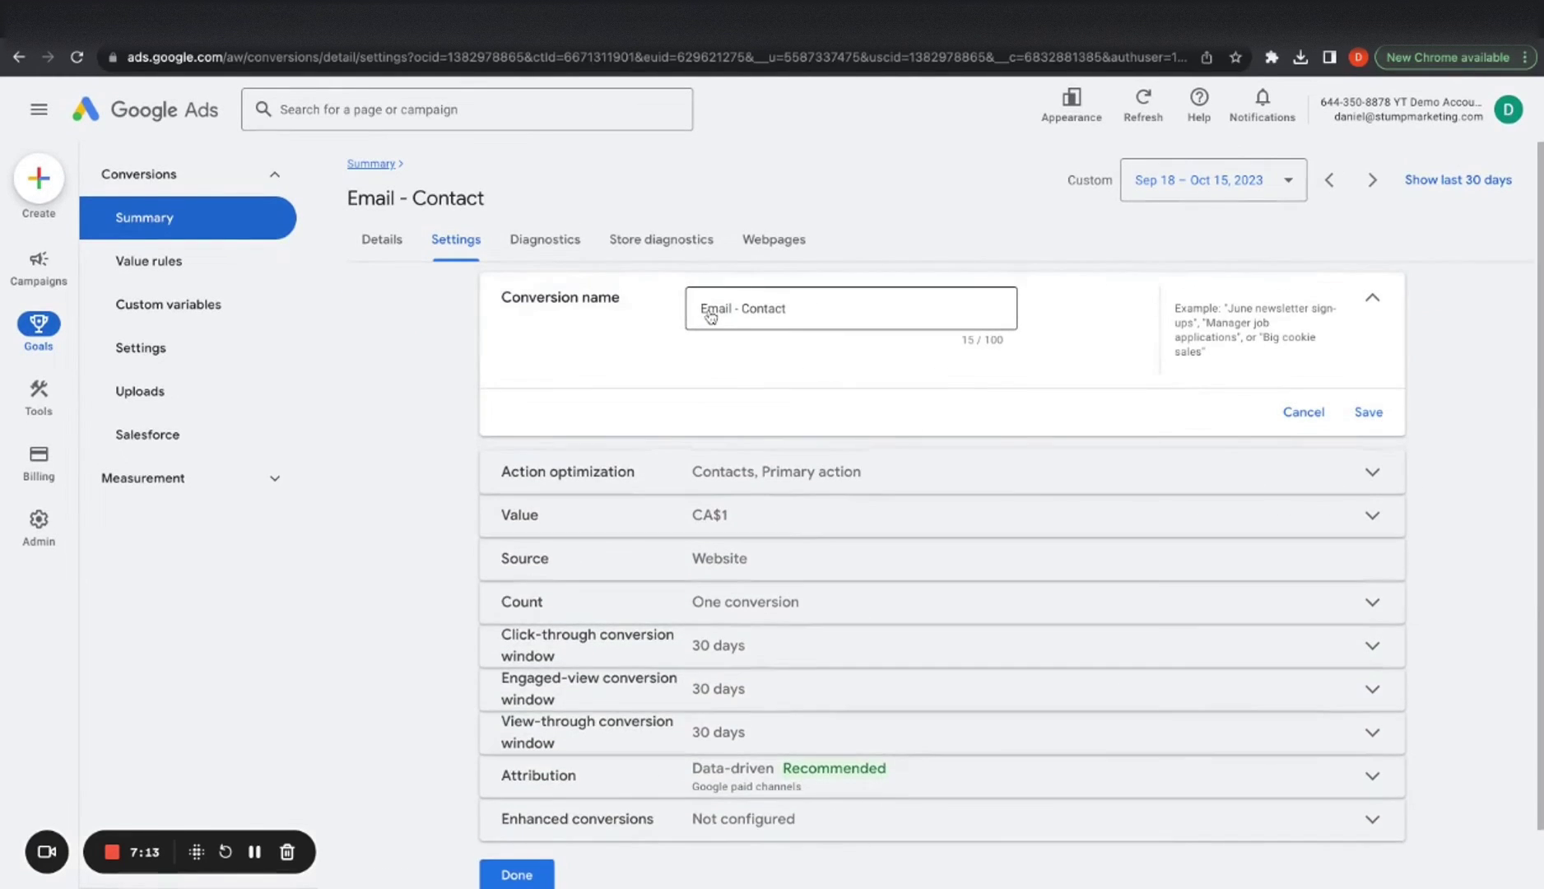
{"action": "left_click", "coordinate": [736, 486]}
{"action": "scroll", "coordinate": [746, 577], "scroll_direction": "down", "scroll_amount": 3}
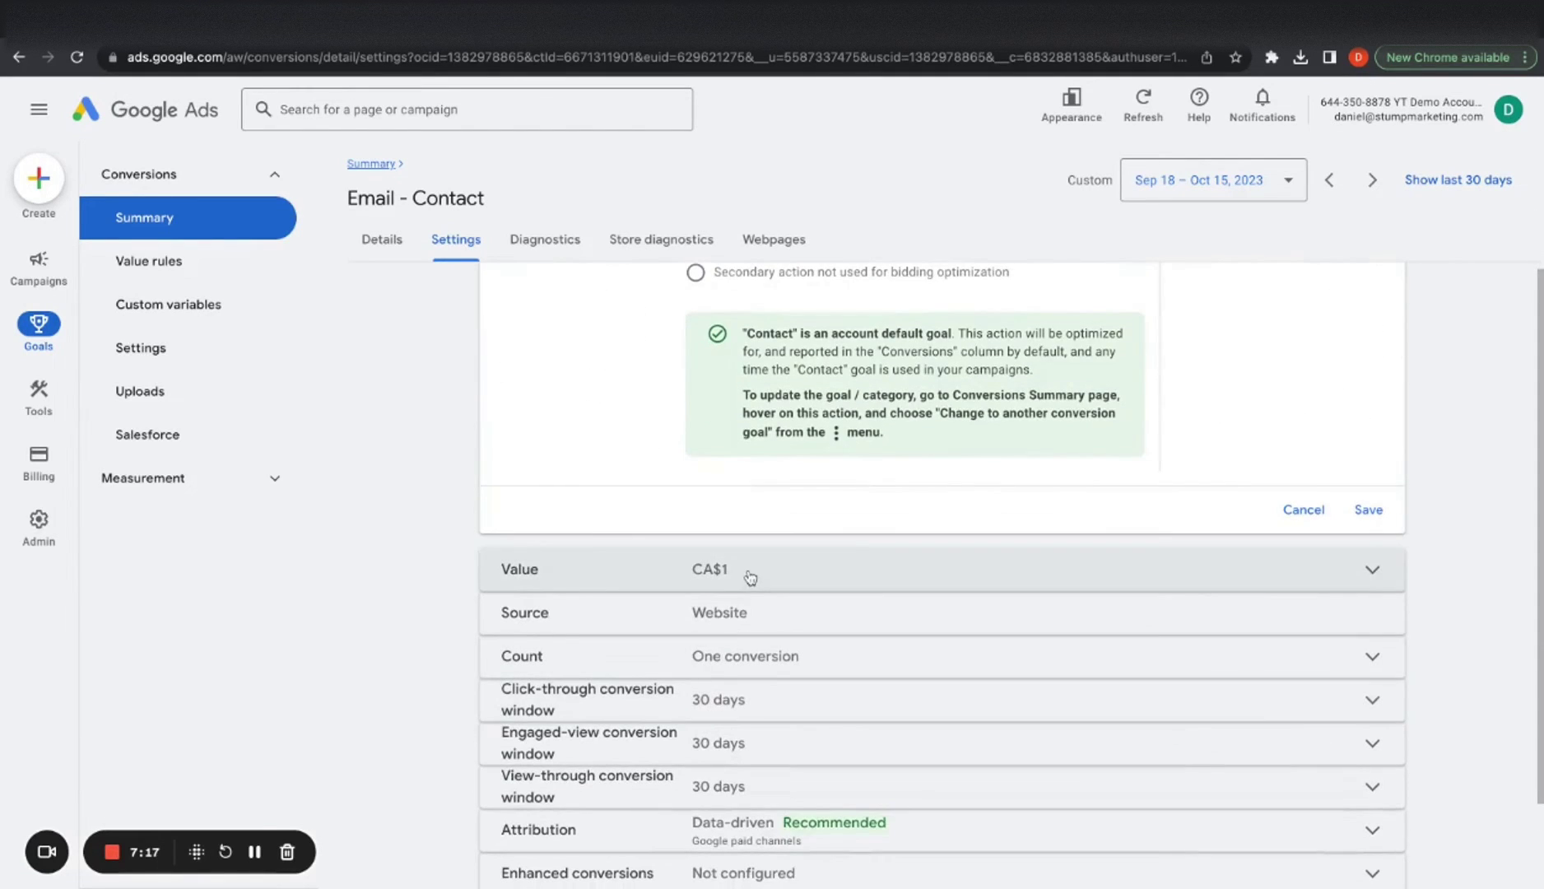
{"action": "scroll", "coordinate": [750, 577], "scroll_direction": "up", "scroll_amount": 2}
Read through the primary action optimization explanation and its options
{"action": "left_click_drag", "start_coordinate": [714, 381], "coordinate": [1003, 386]}
{"action": "left_click", "coordinate": [583, 488]}
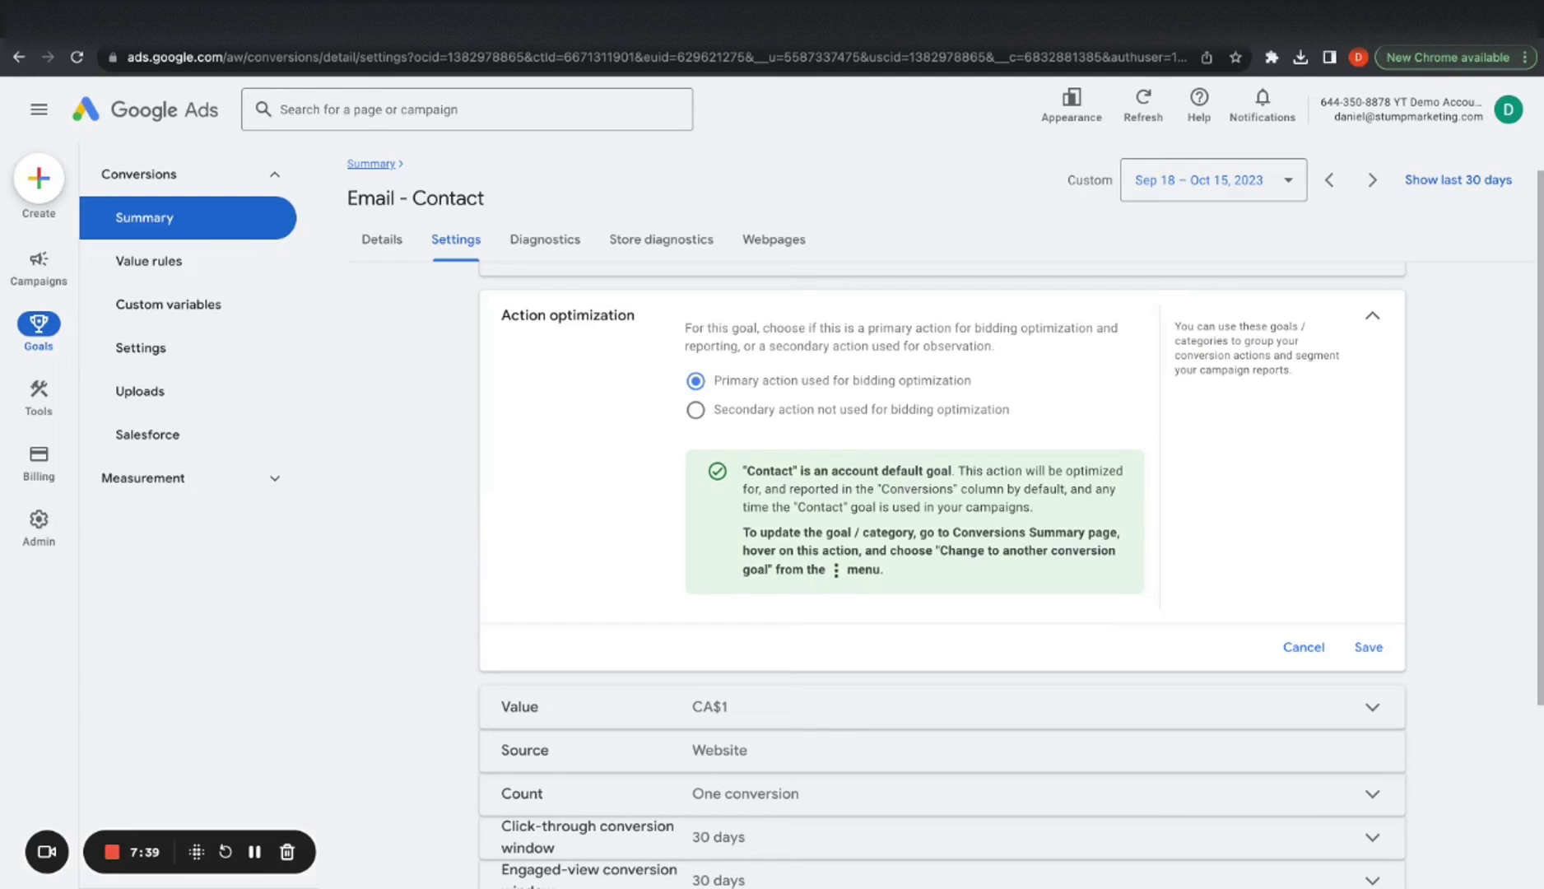
{"action": "scroll", "coordinate": [713, 375], "scroll_direction": "up", "scroll_amount": 1}
{"action": "triple_click", "coordinate": [682, 376]}
{"action": "left_click", "coordinate": [1053, 383]}
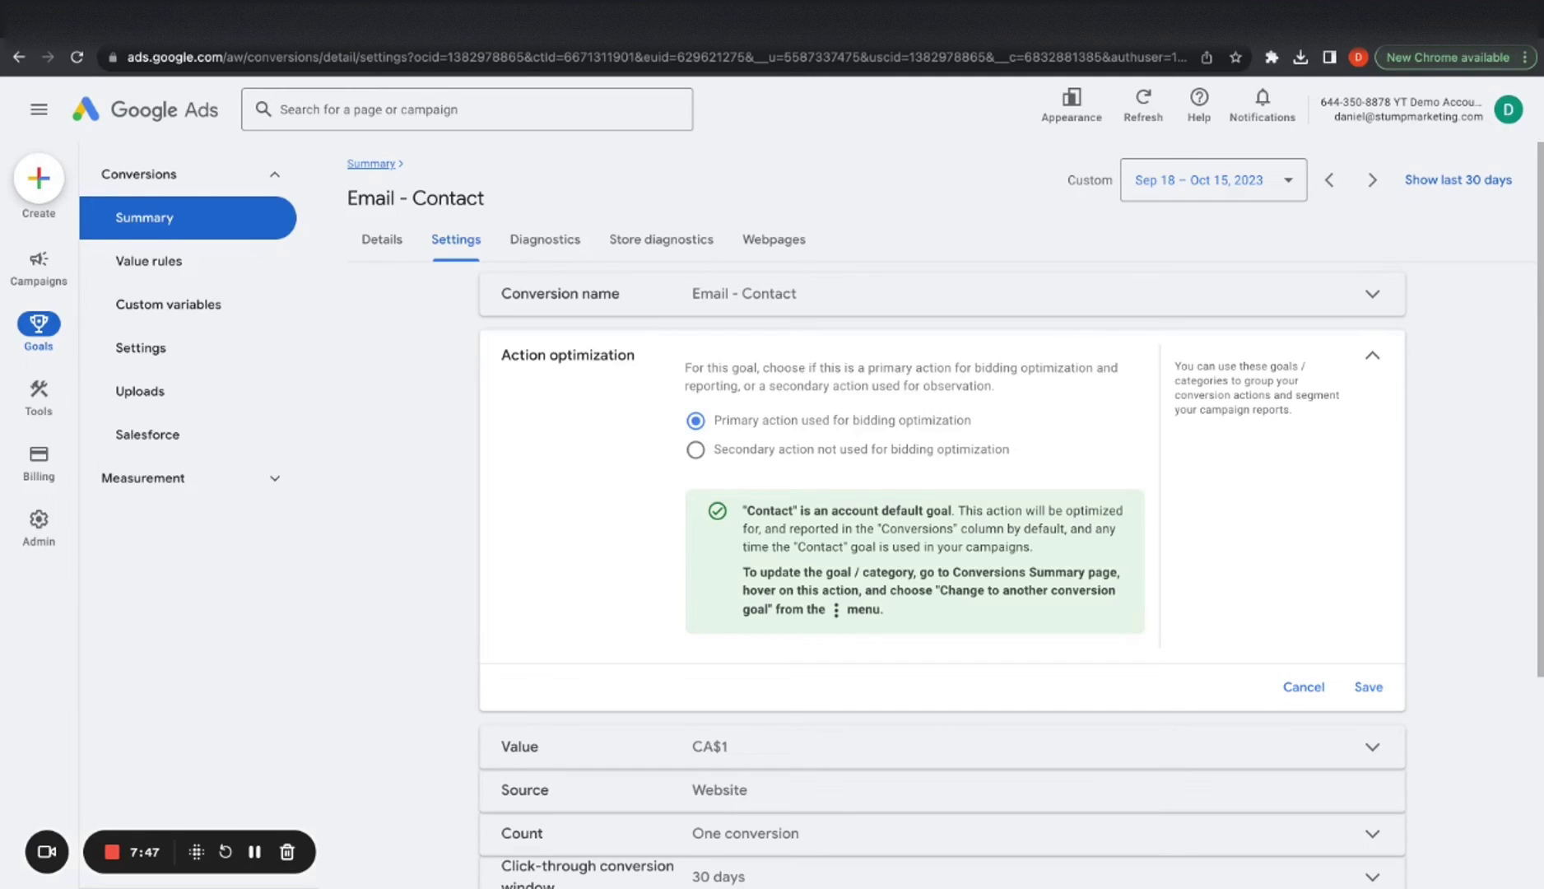
{"action": "scroll", "coordinate": [828, 624], "scroll_direction": "down", "scroll_amount": 4}
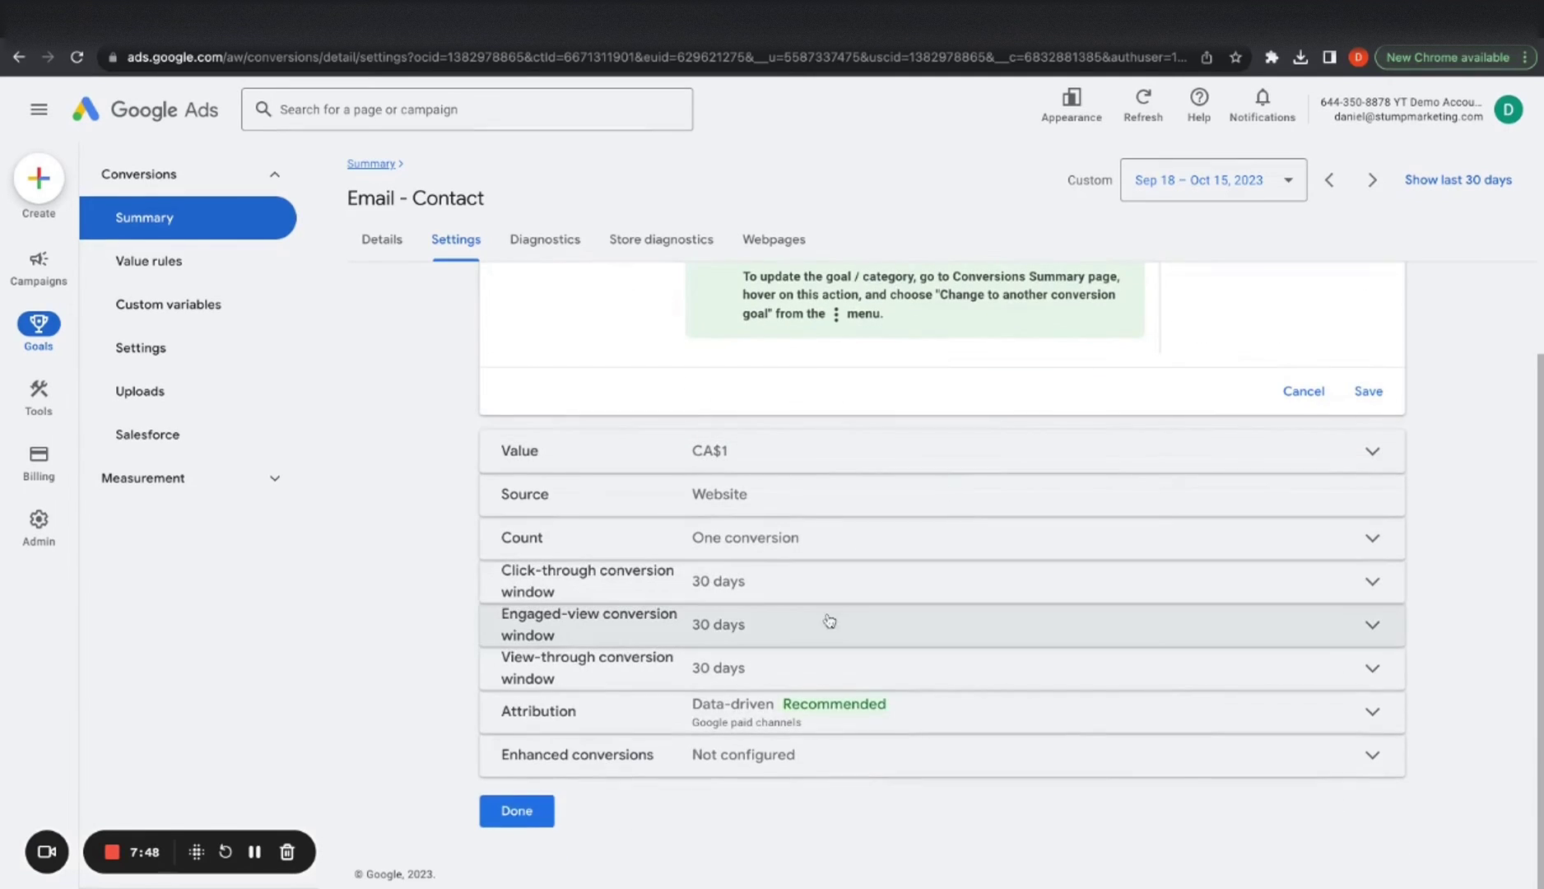
Finish the Email - Contact action and show its Google Tag Manager conversion ID and label
{"action": "left_click", "coordinate": [517, 811]}
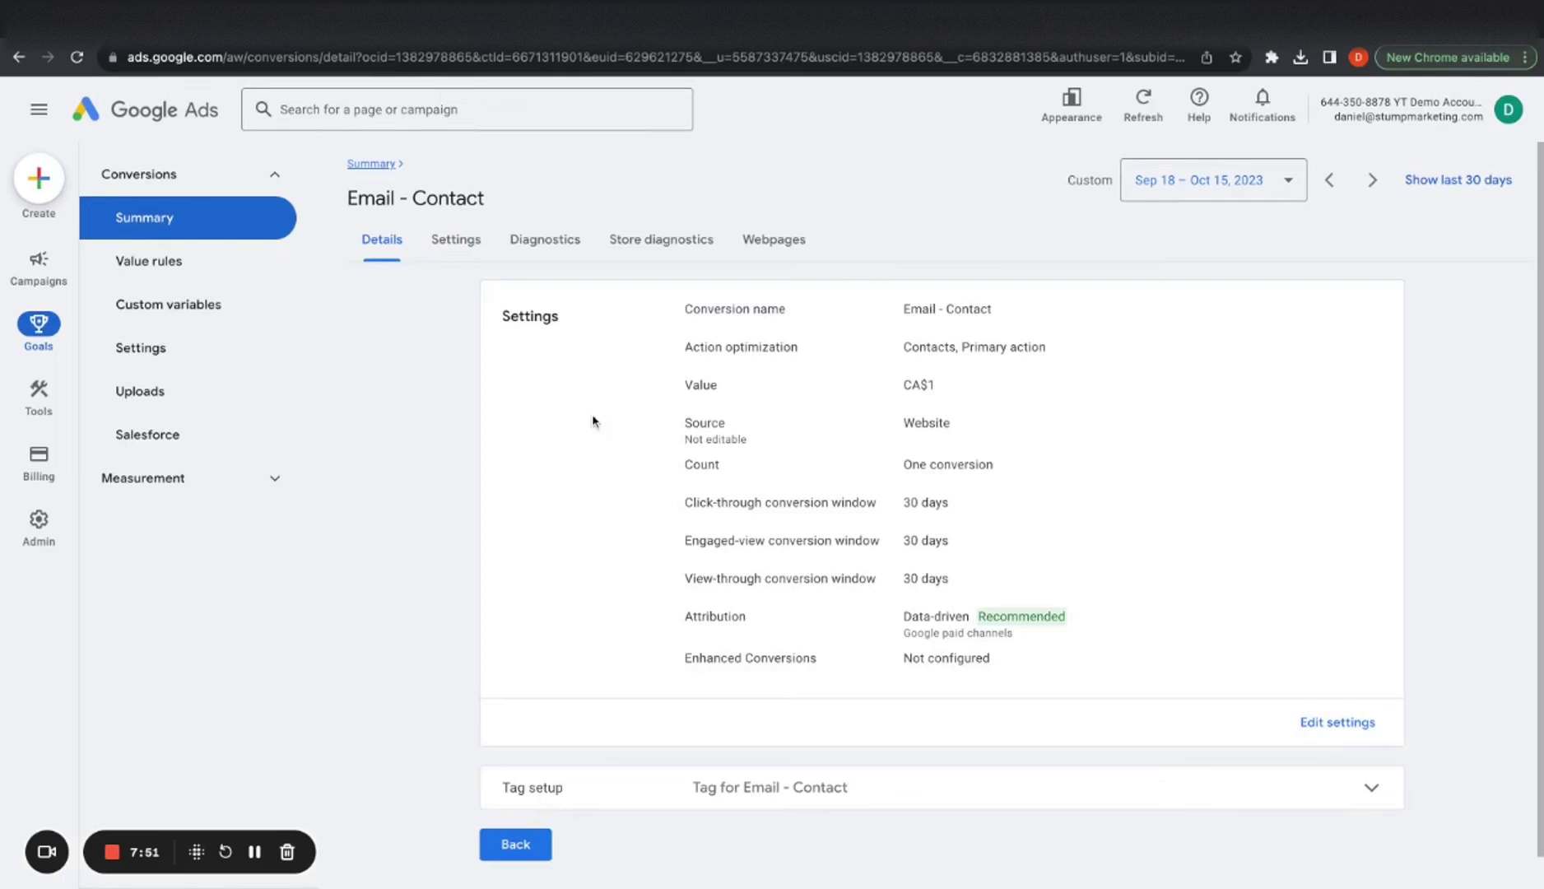
{"action": "left_click", "coordinate": [706, 766]}
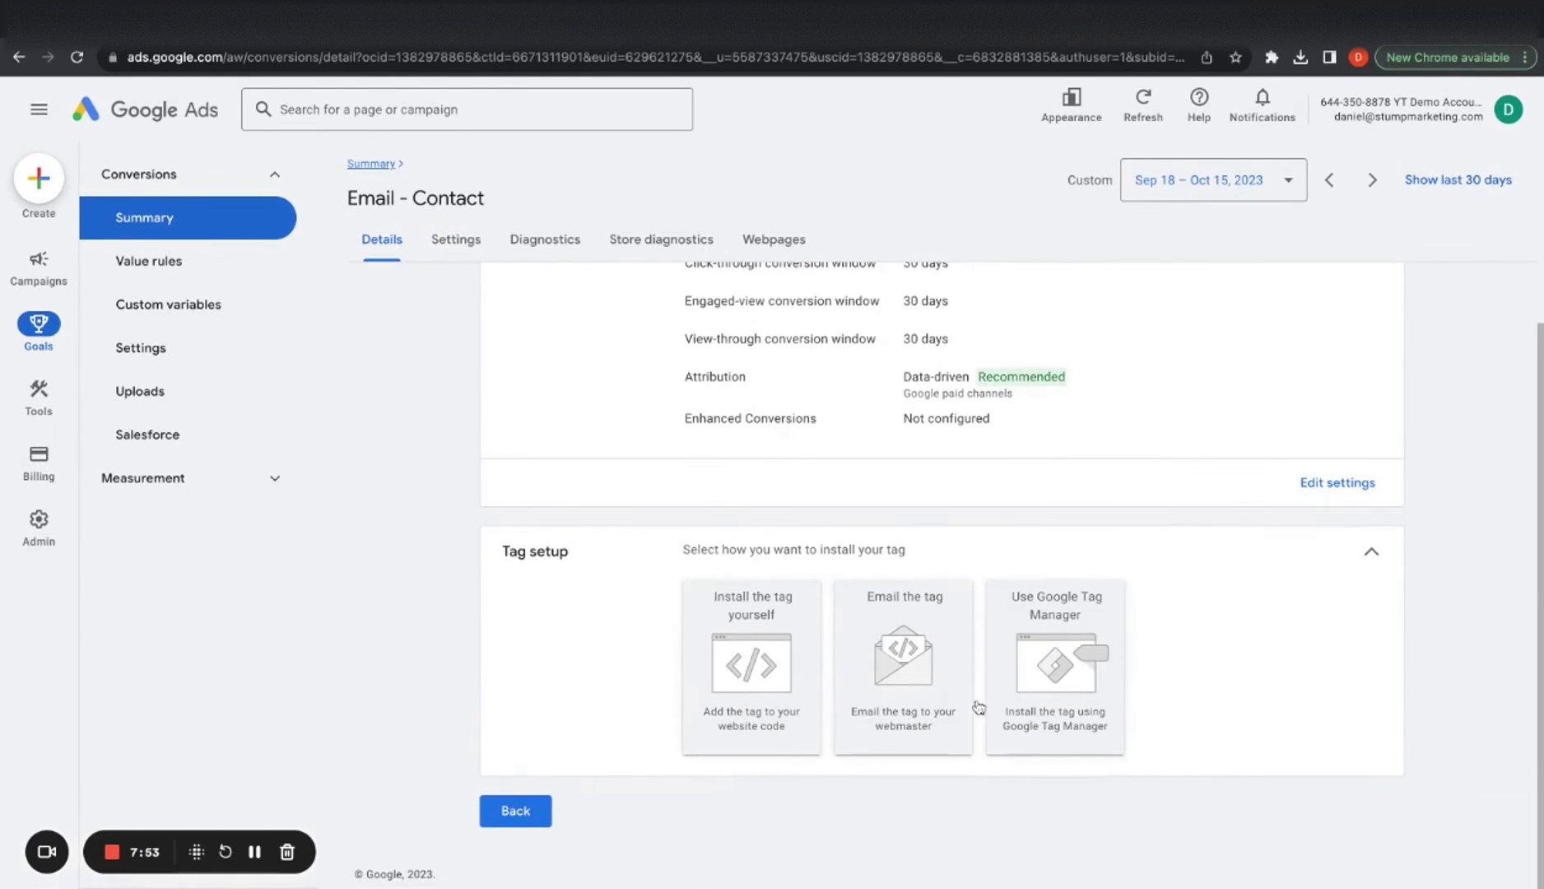
{"action": "left_click", "coordinate": [1062, 685]}
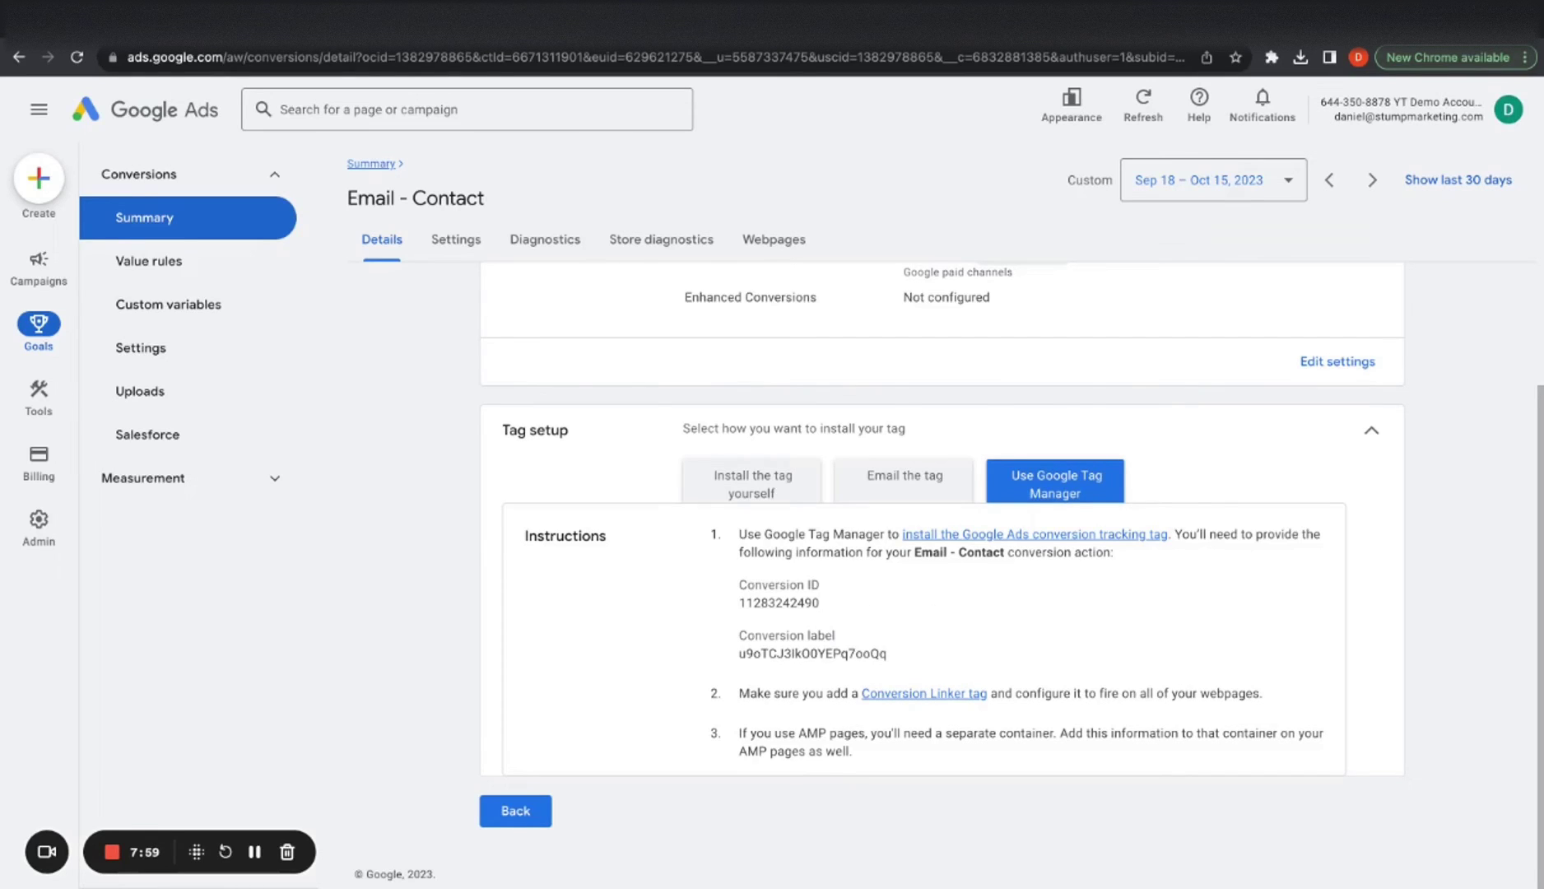
{"action": "key", "text": "ctrl+Tab"}
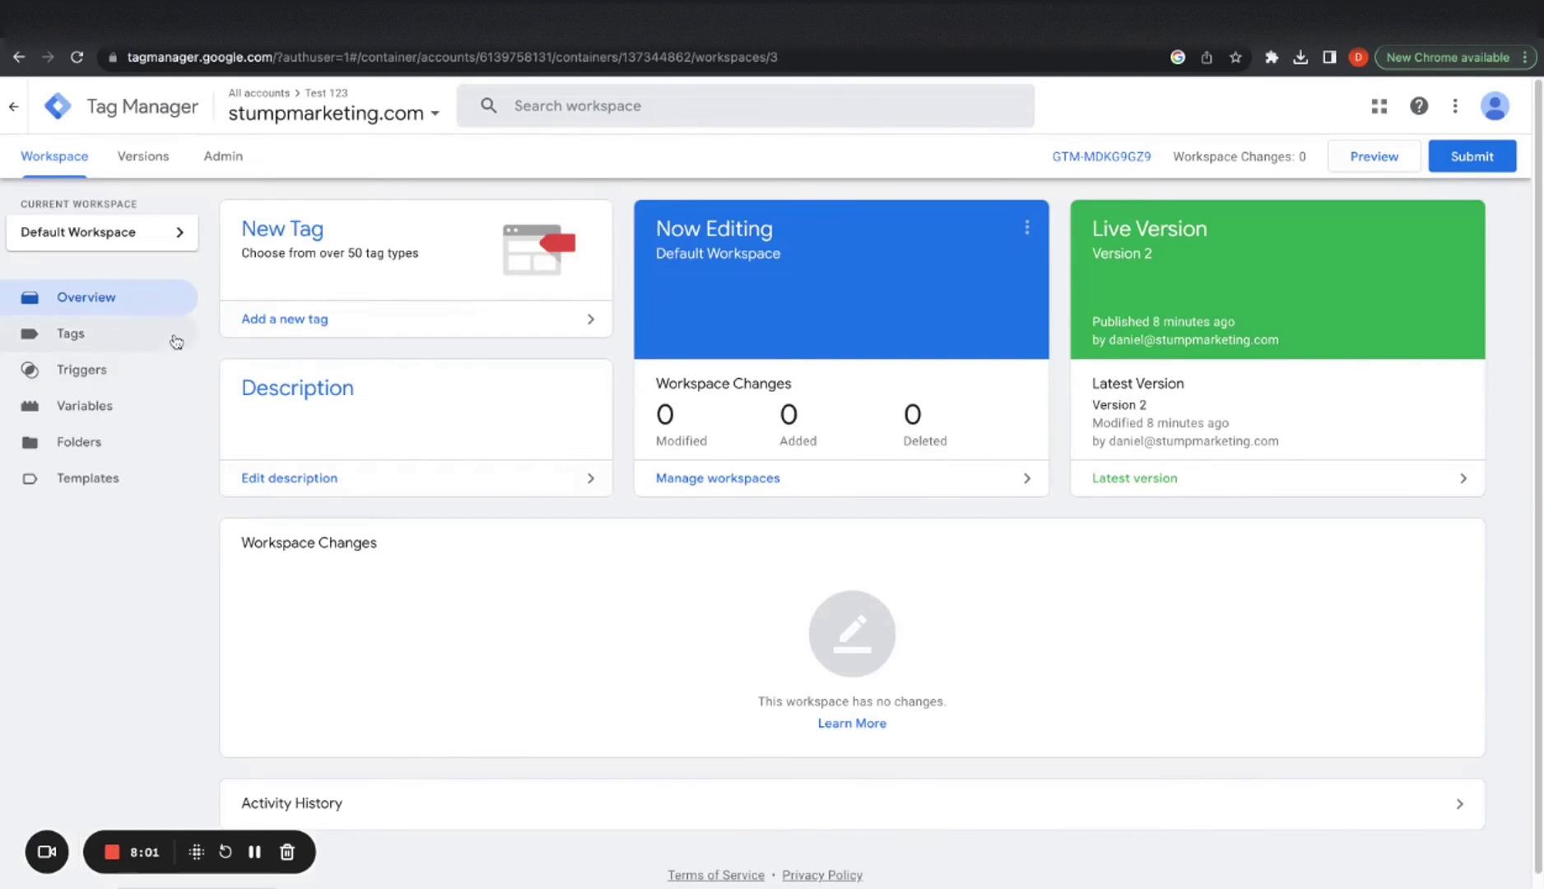
Create a Google Ads Conversion Tracking tag named 'Google Ads Conversion Tracking - Email Contact'
{"action": "left_click", "coordinate": [173, 337]}
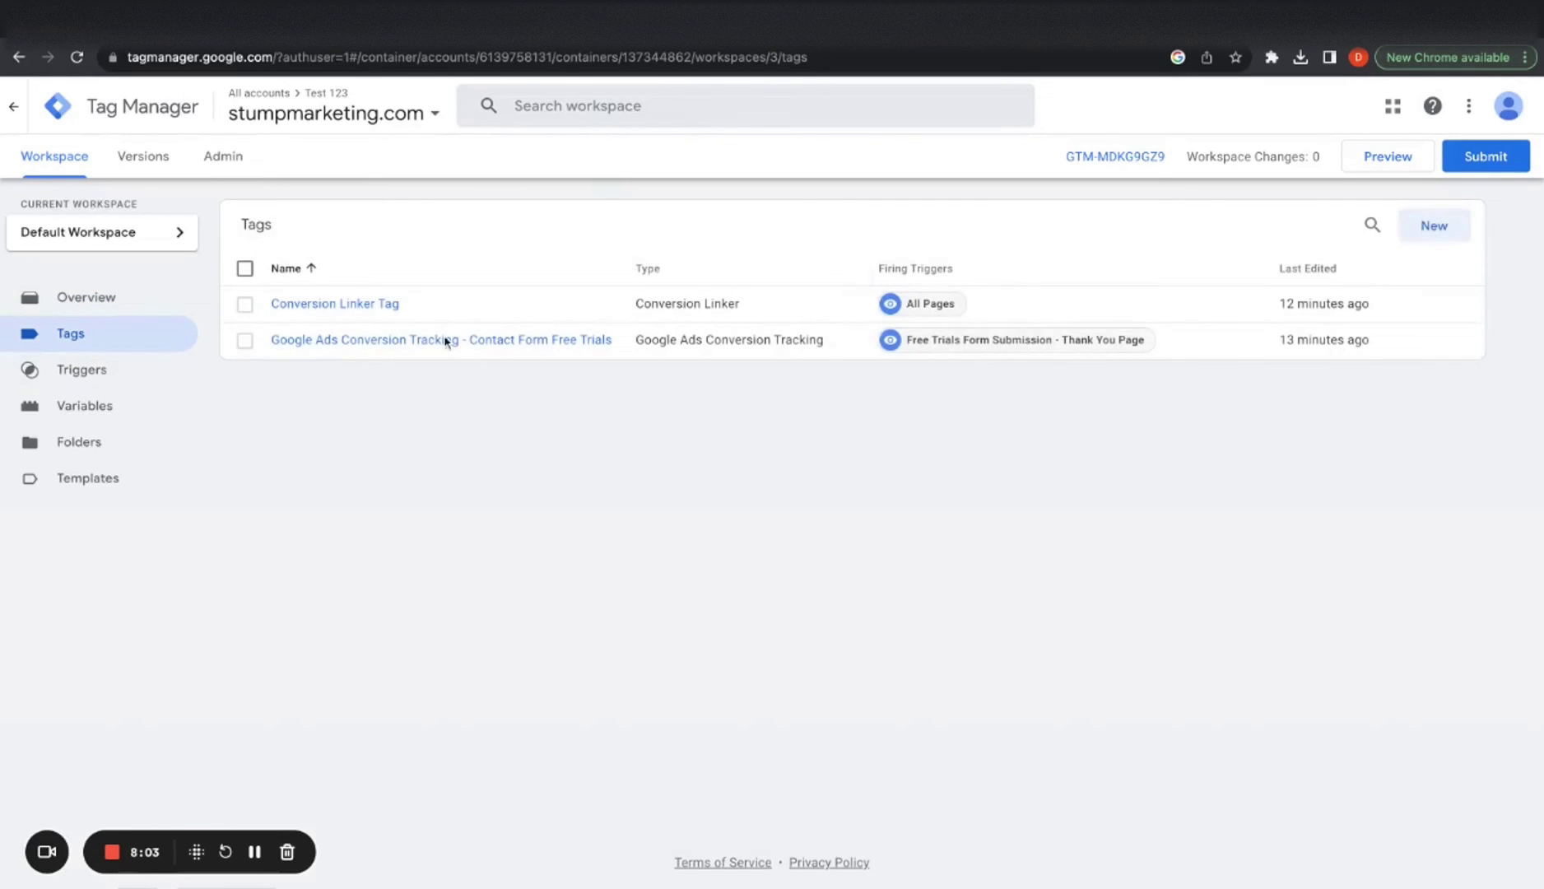
{"action": "left_click", "coordinate": [1431, 226]}
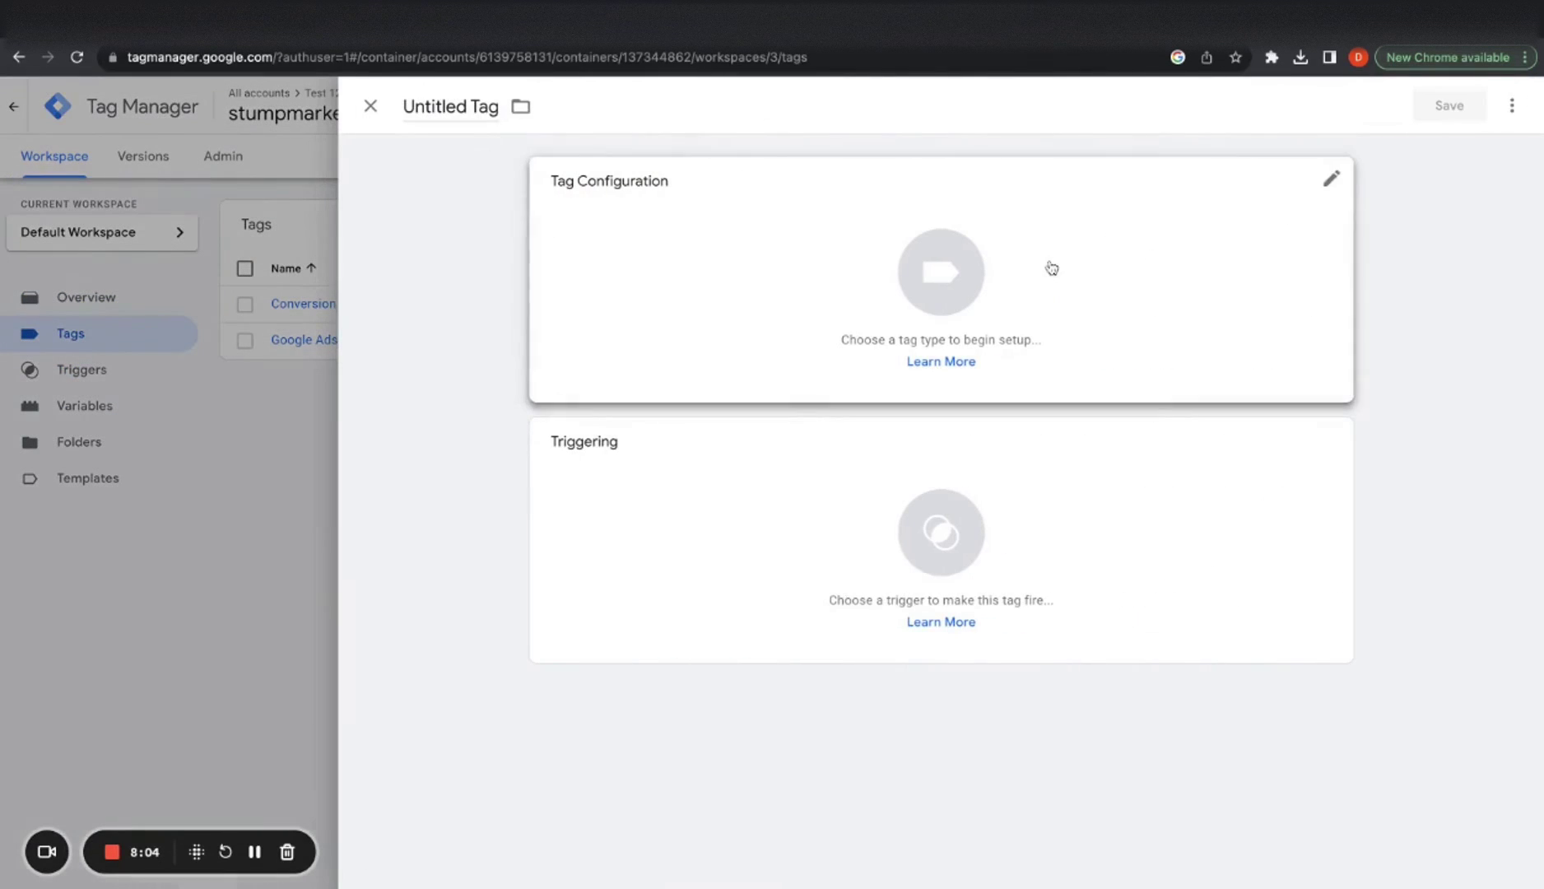
{"action": "left_click", "coordinate": [474, 112]}
{"action": "type", "text": "Googl"}
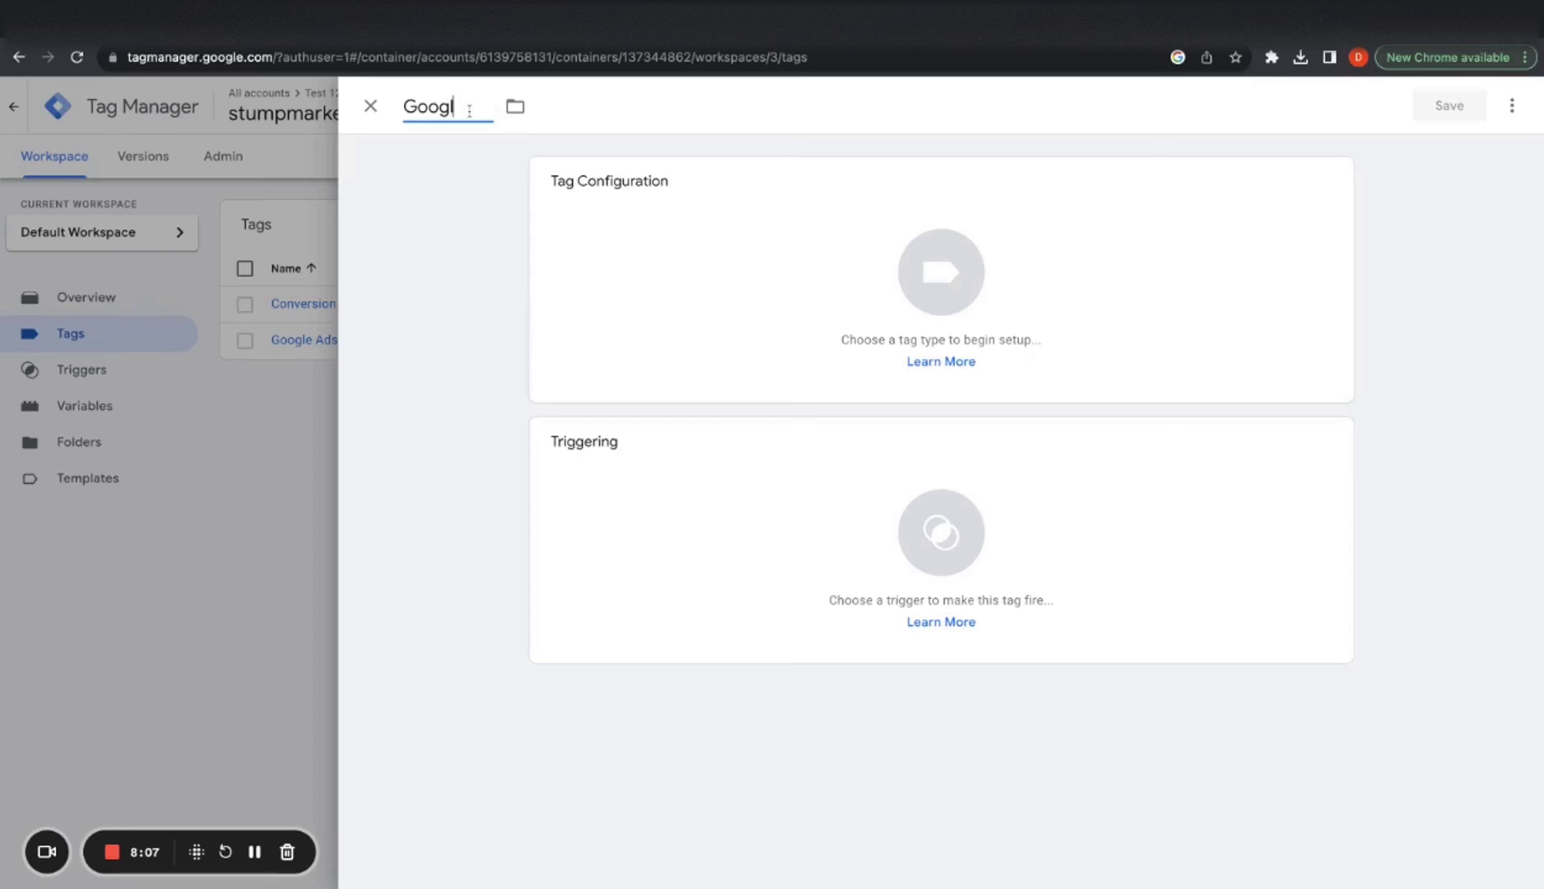
{"action": "type", "text": "e Ads Conversion Tr"}
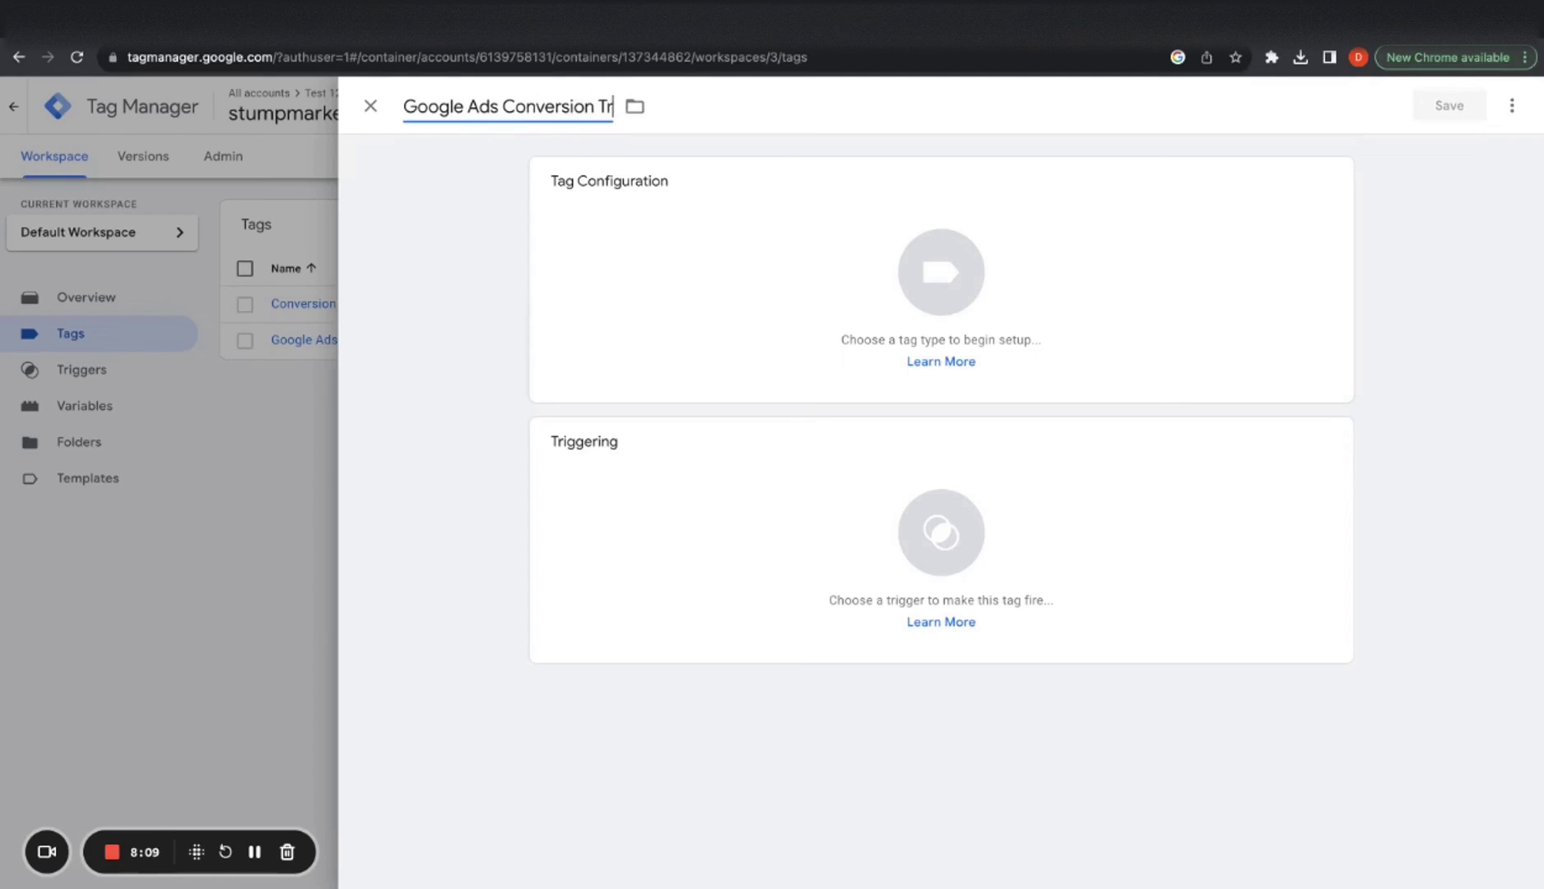
{"action": "type", "text": "acking - Email Contact"}
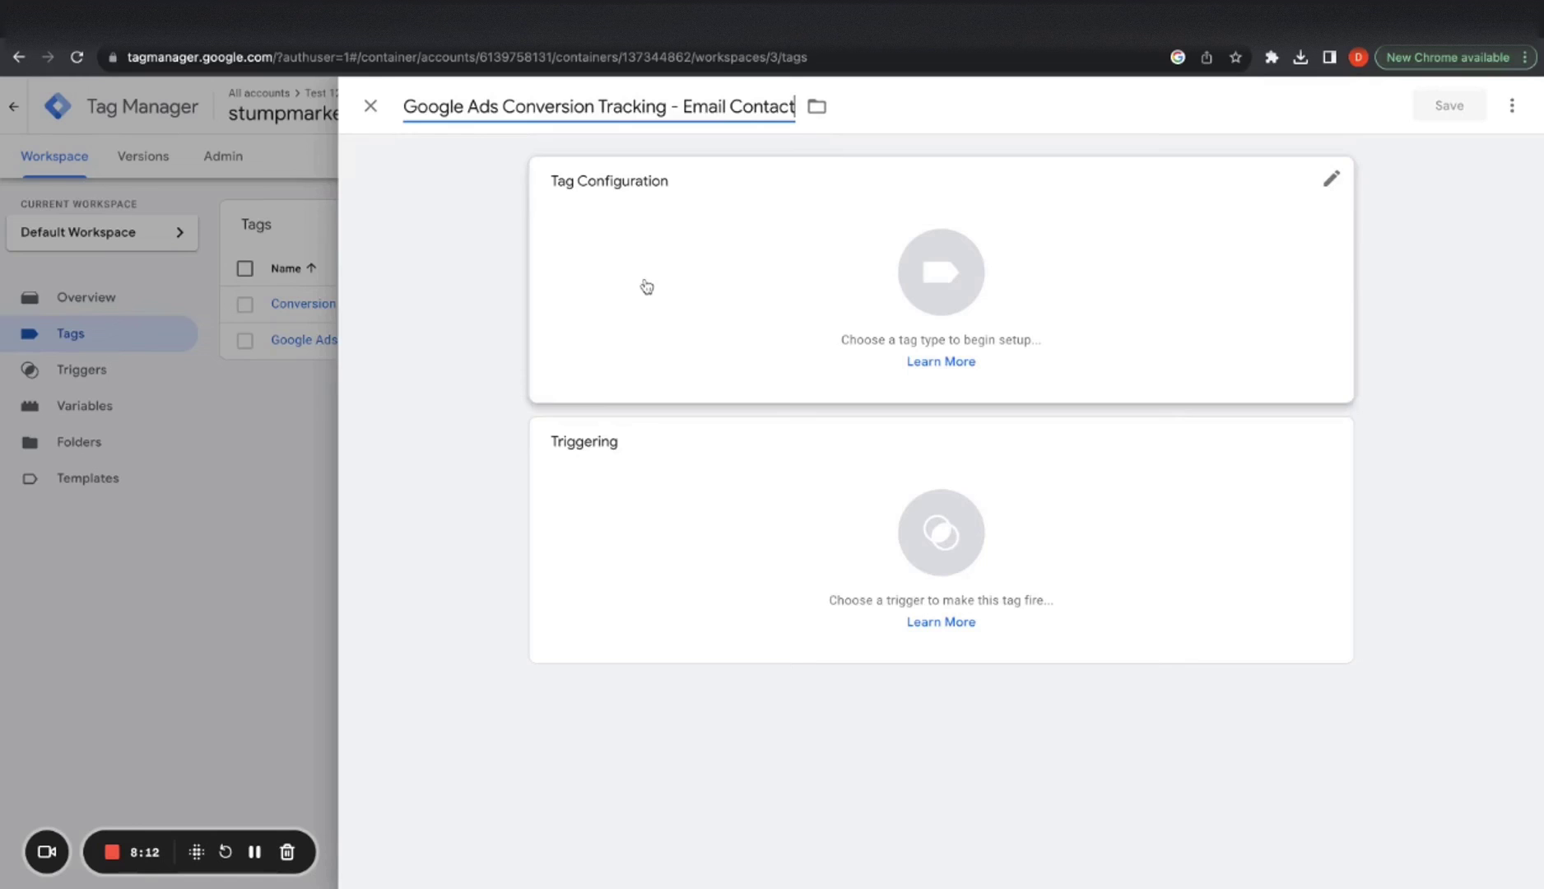
{"action": "left_click", "coordinate": [647, 287]}
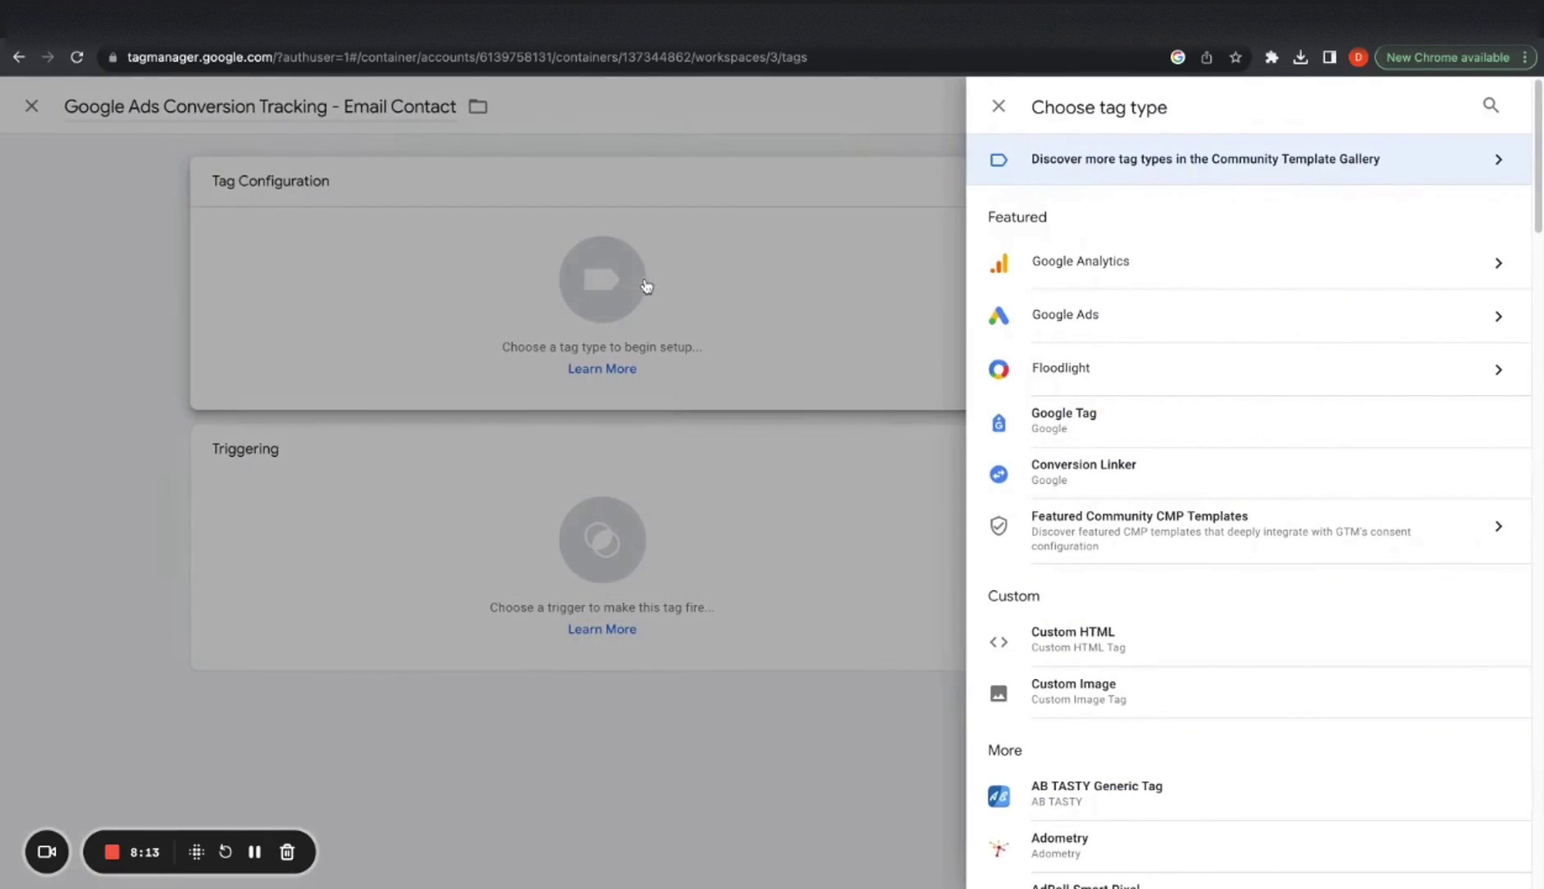
{"action": "left_click", "coordinate": [1118, 330]}
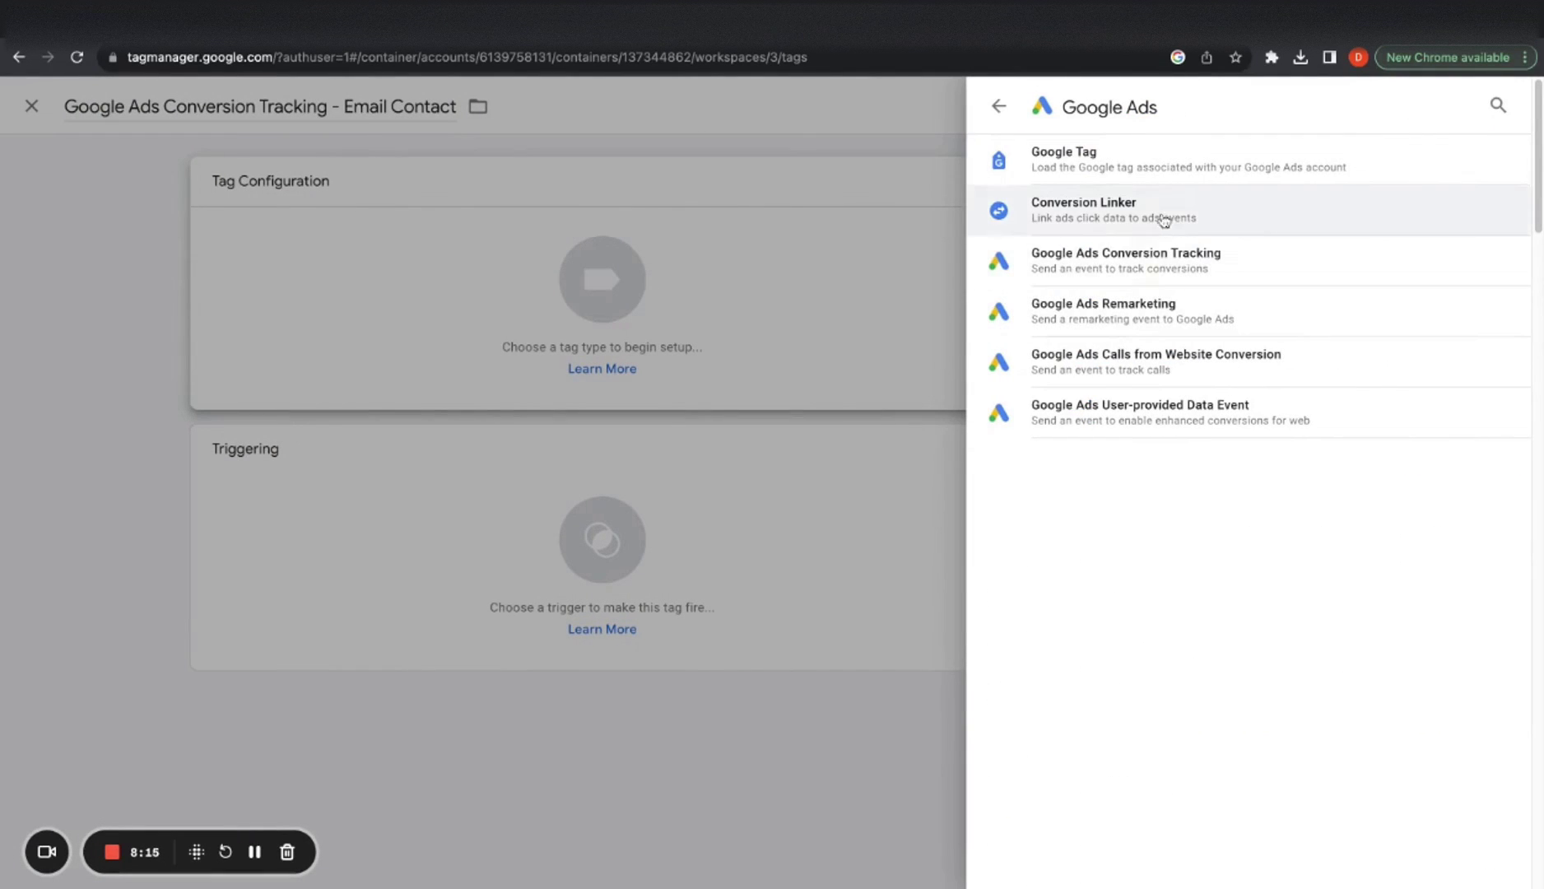
{"action": "left_click", "coordinate": [1173, 278]}
Copy the Email - Contact conversion ID and label from Google Ads into the tag
{"action": "left_click", "coordinate": [677, 377]}
{"action": "key", "text": "ctrl+Tab"}
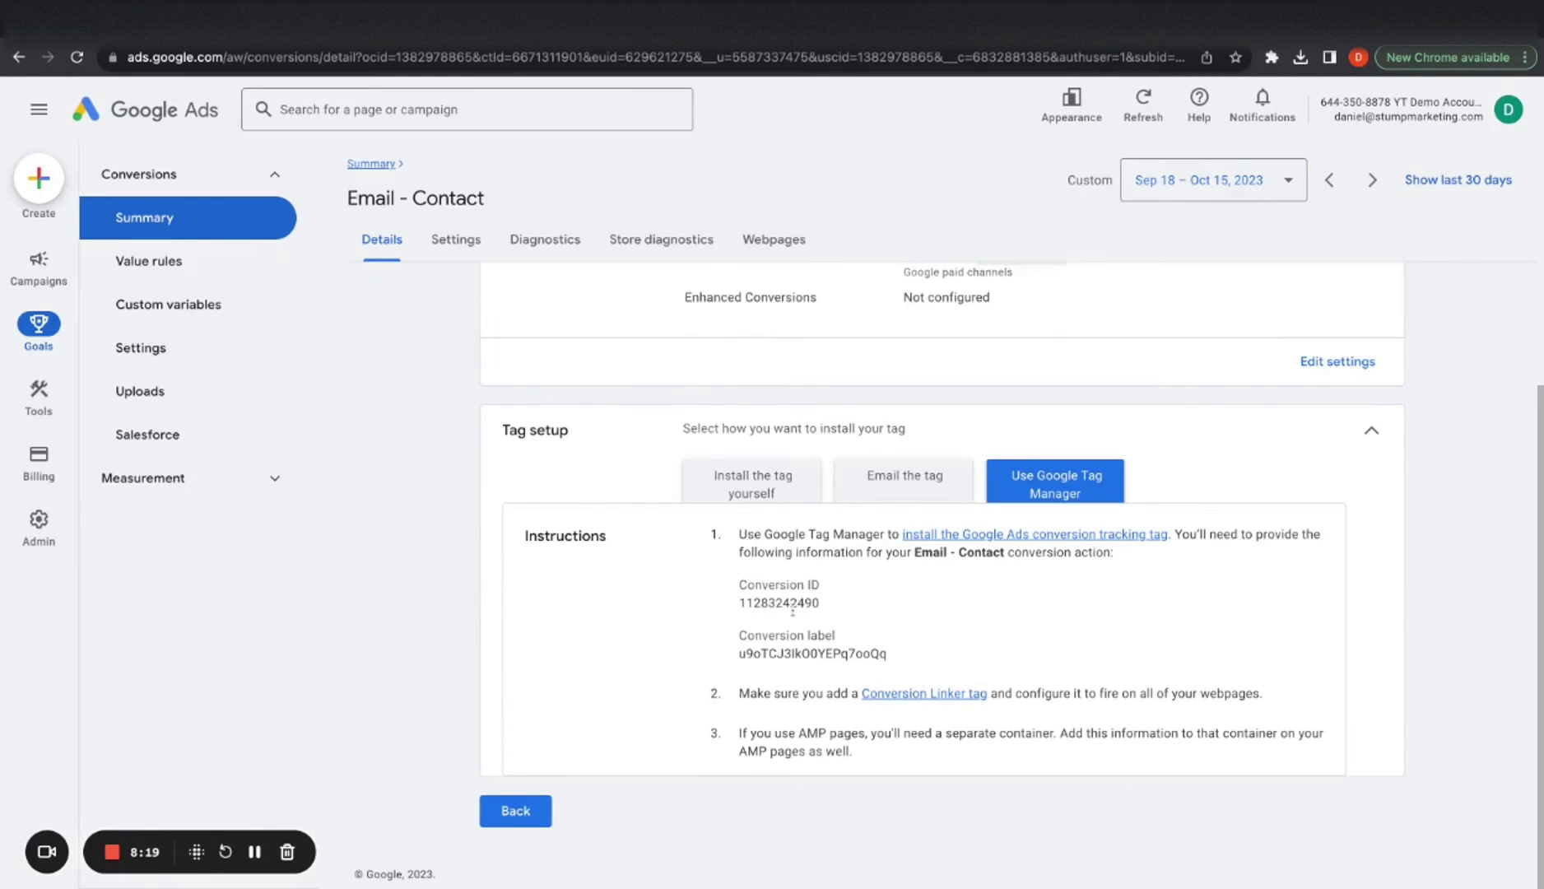
{"action": "double_click", "coordinate": [793, 604]}
{"action": "double_click", "coordinate": [823, 654]}
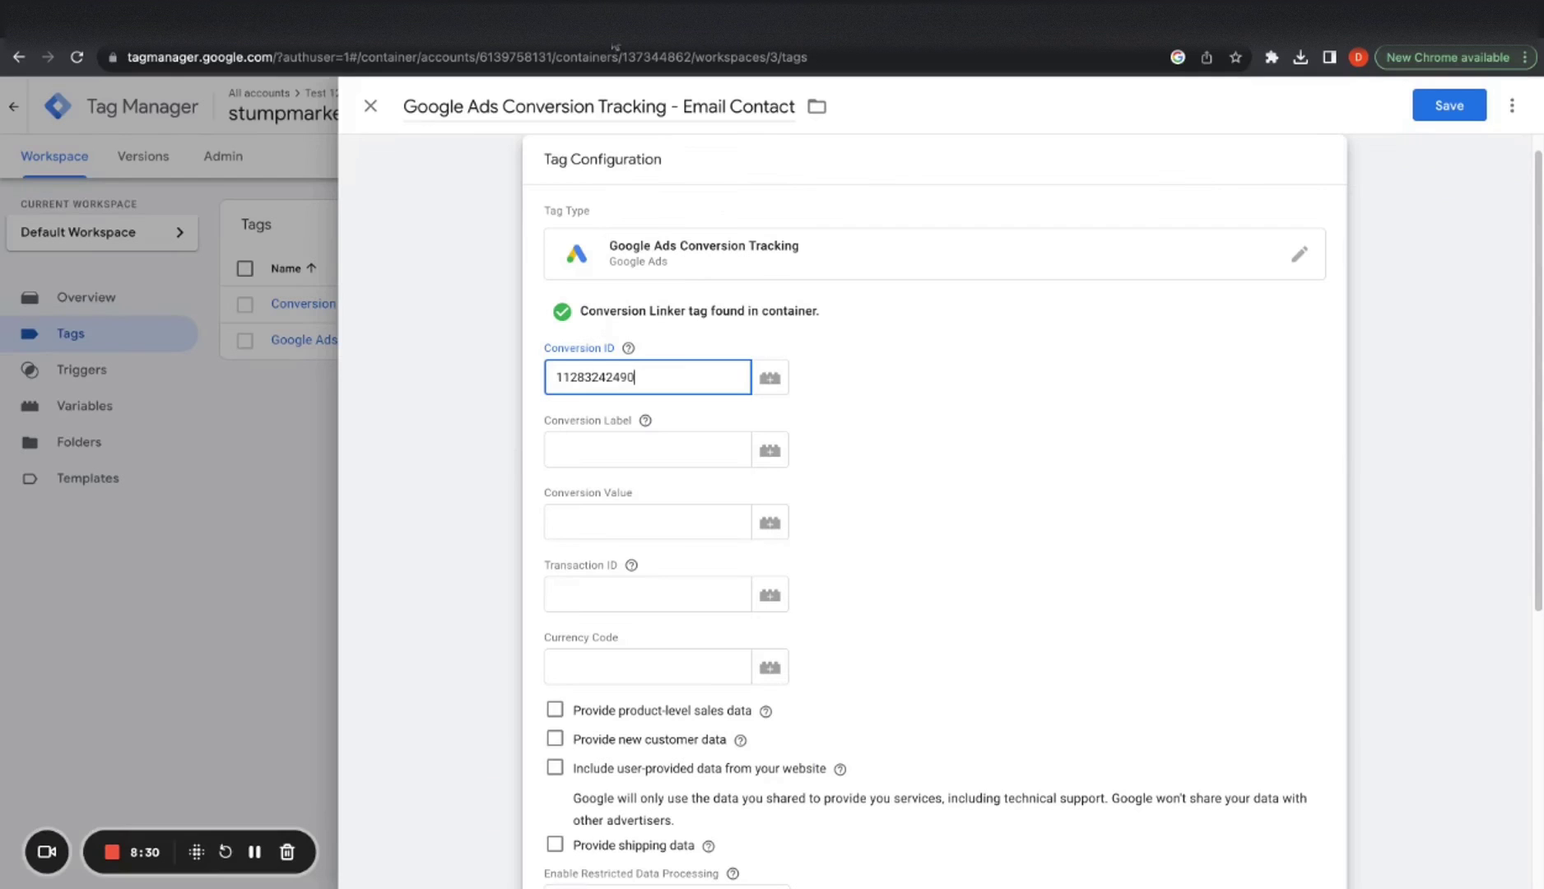
{"action": "key", "text": "ctrl+Tab"}
{"action": "left_click", "coordinate": [600, 438]}
{"action": "type", "text": "u9oTCJ3lkO0YEPq7ooQq"}
{"action": "left_click", "coordinate": [868, 514]}
{"action": "scroll", "coordinate": [694, 520], "scroll_direction": "down", "scroll_amount": 1}
{"action": "scroll", "coordinate": [694, 520], "scroll_direction": "down", "scroll_amount": 5}
Add a new Click - Just Links trigger that fires on Some Link Clicks
{"action": "left_click", "coordinate": [860, 749]}
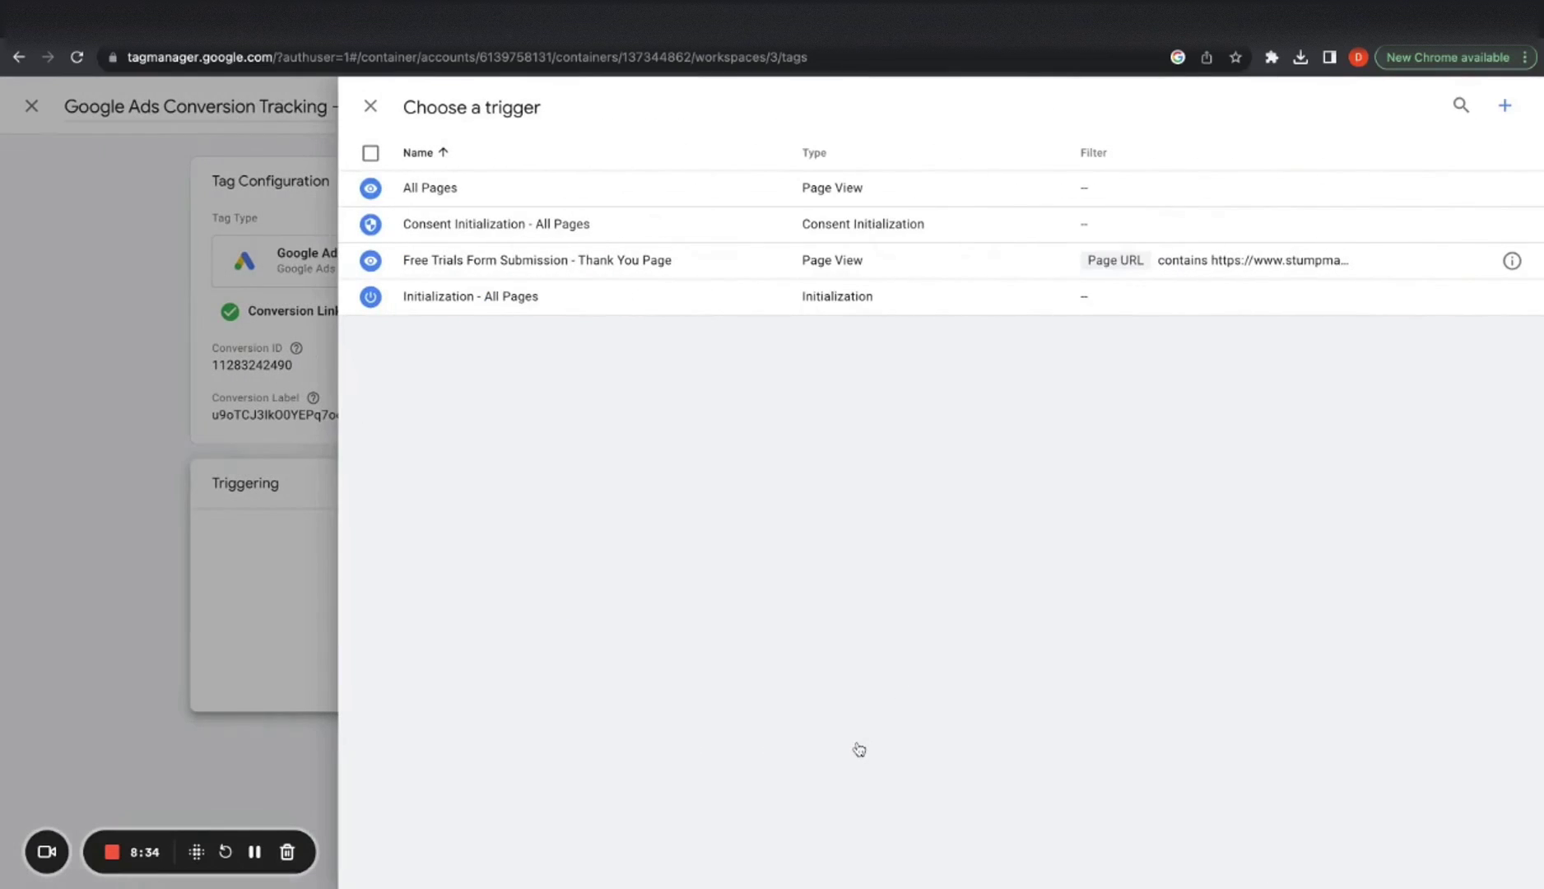
{"action": "left_click", "coordinate": [1505, 106]}
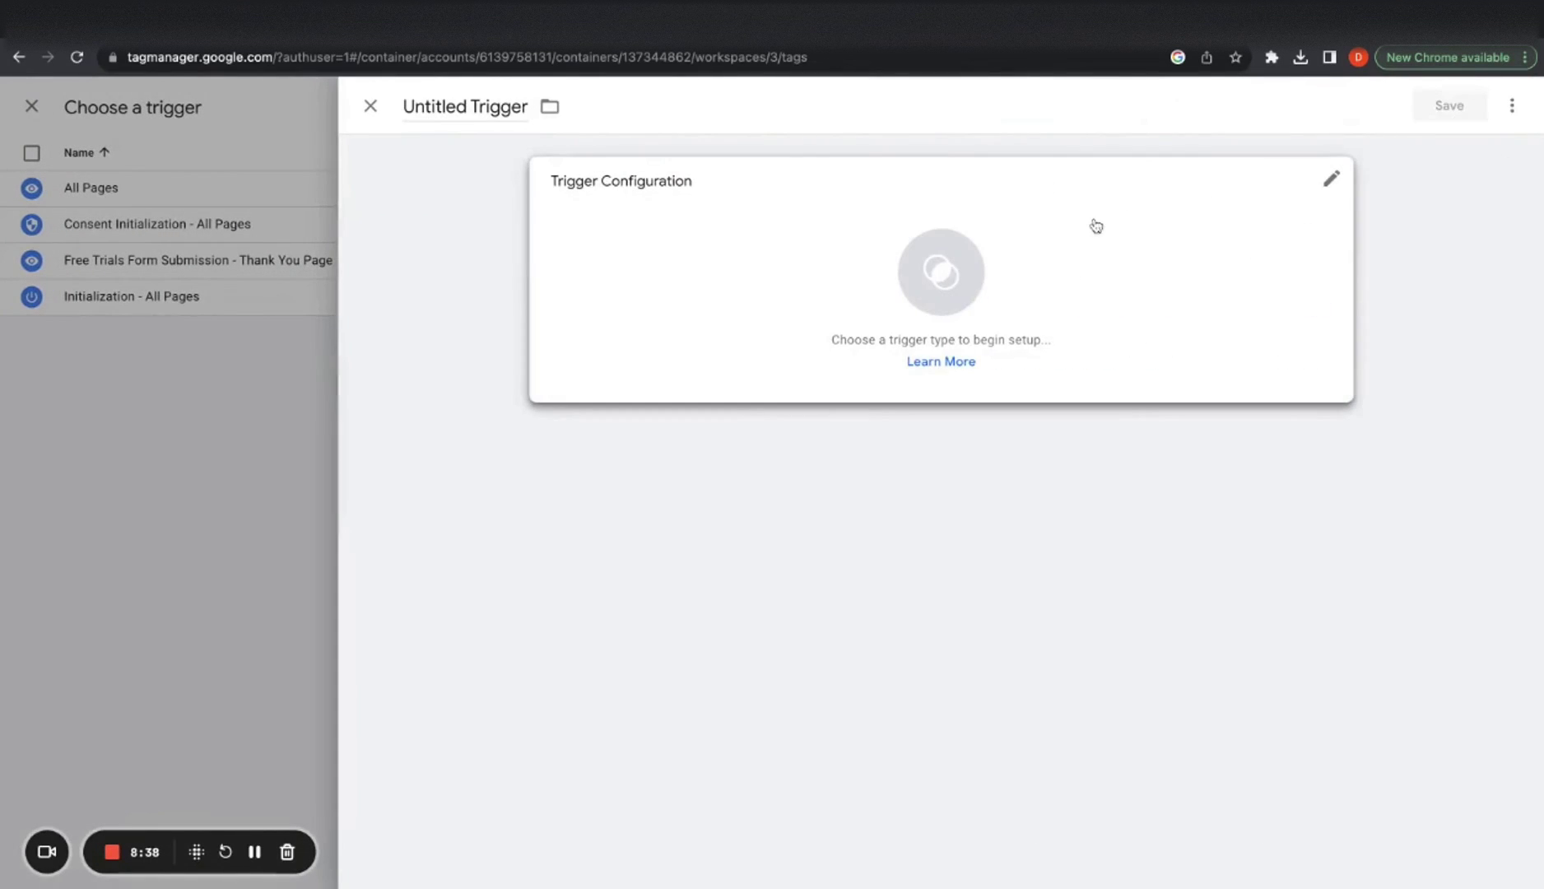
{"action": "left_click", "coordinate": [1090, 226]}
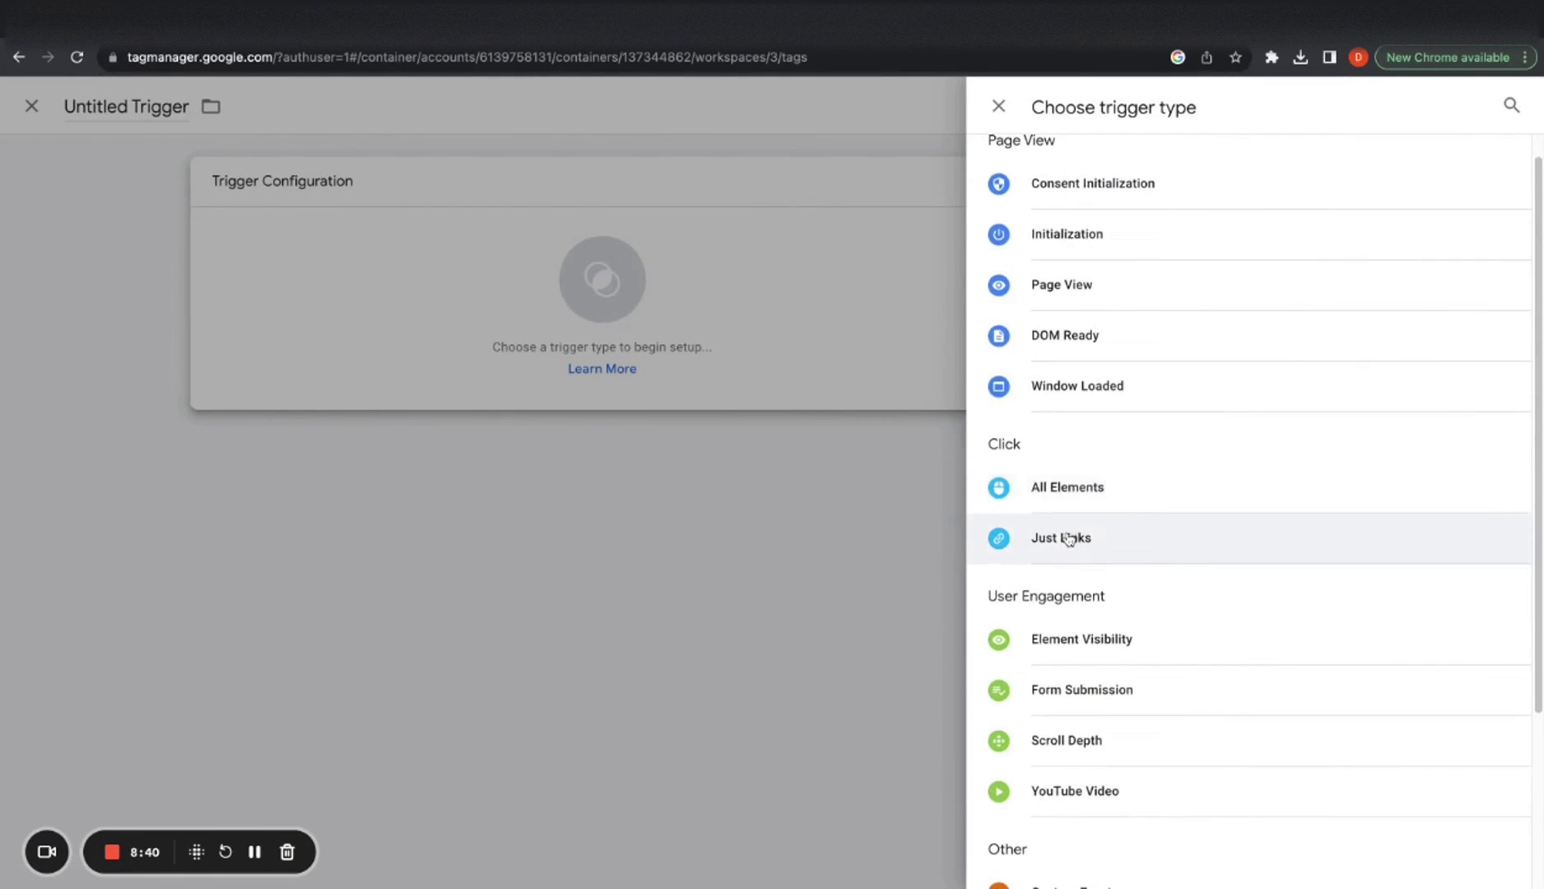
{"action": "left_click", "coordinate": [1068, 539]}
{"action": "left_click", "coordinate": [686, 428]}
Start a new Data Layer Variable for the trigger's condition
{"action": "left_click", "coordinate": [648, 505]}
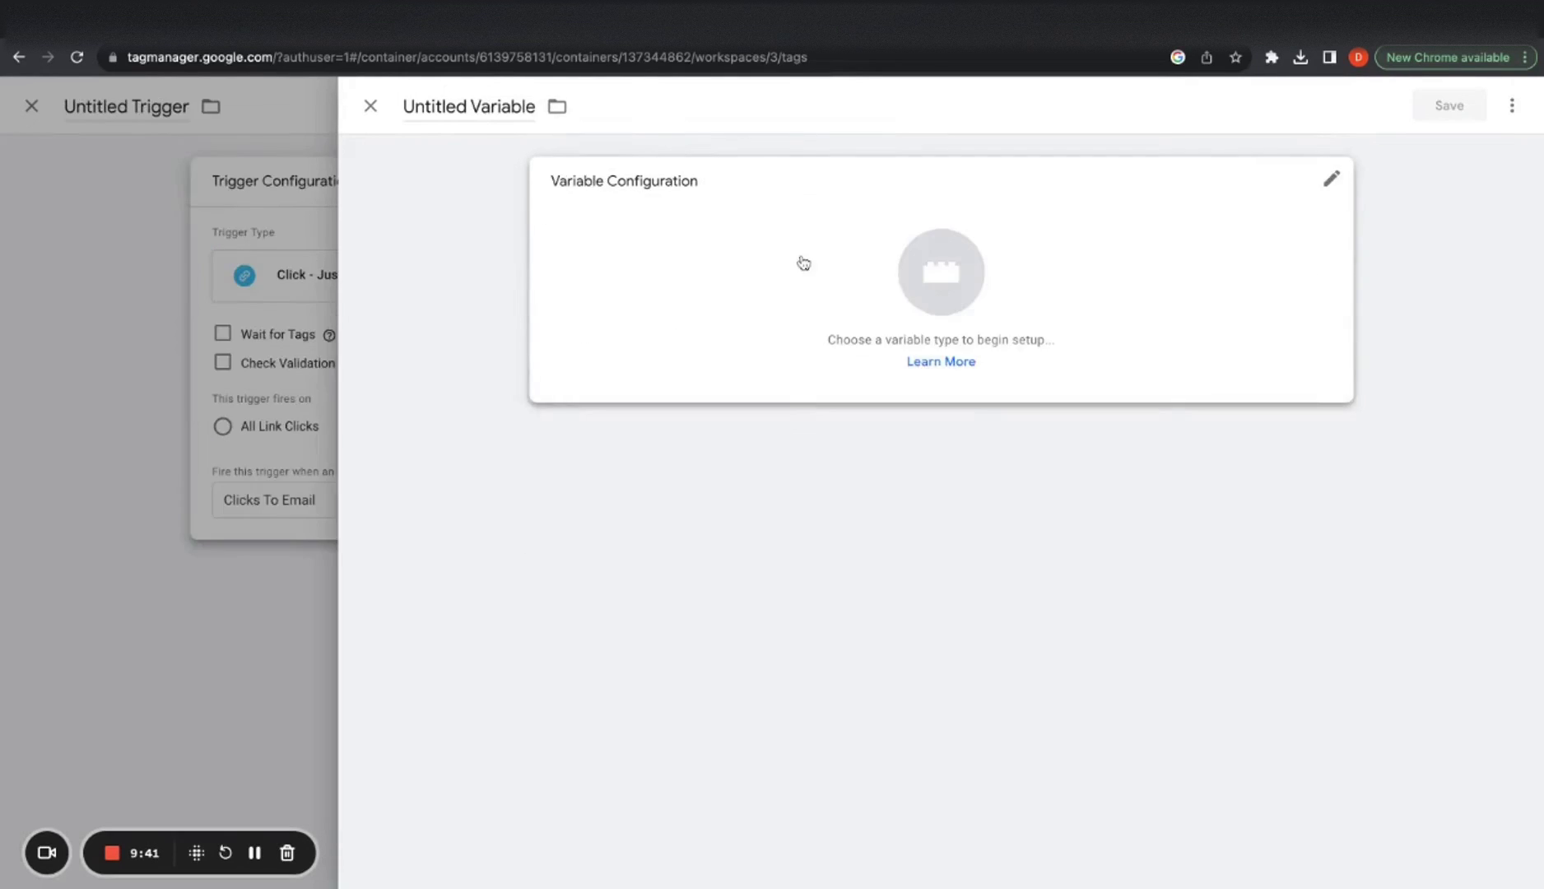
{"action": "left_click", "coordinate": [796, 261]}
{"action": "left_click", "coordinate": [1077, 536]}
{"action": "left_click", "coordinate": [650, 349]}
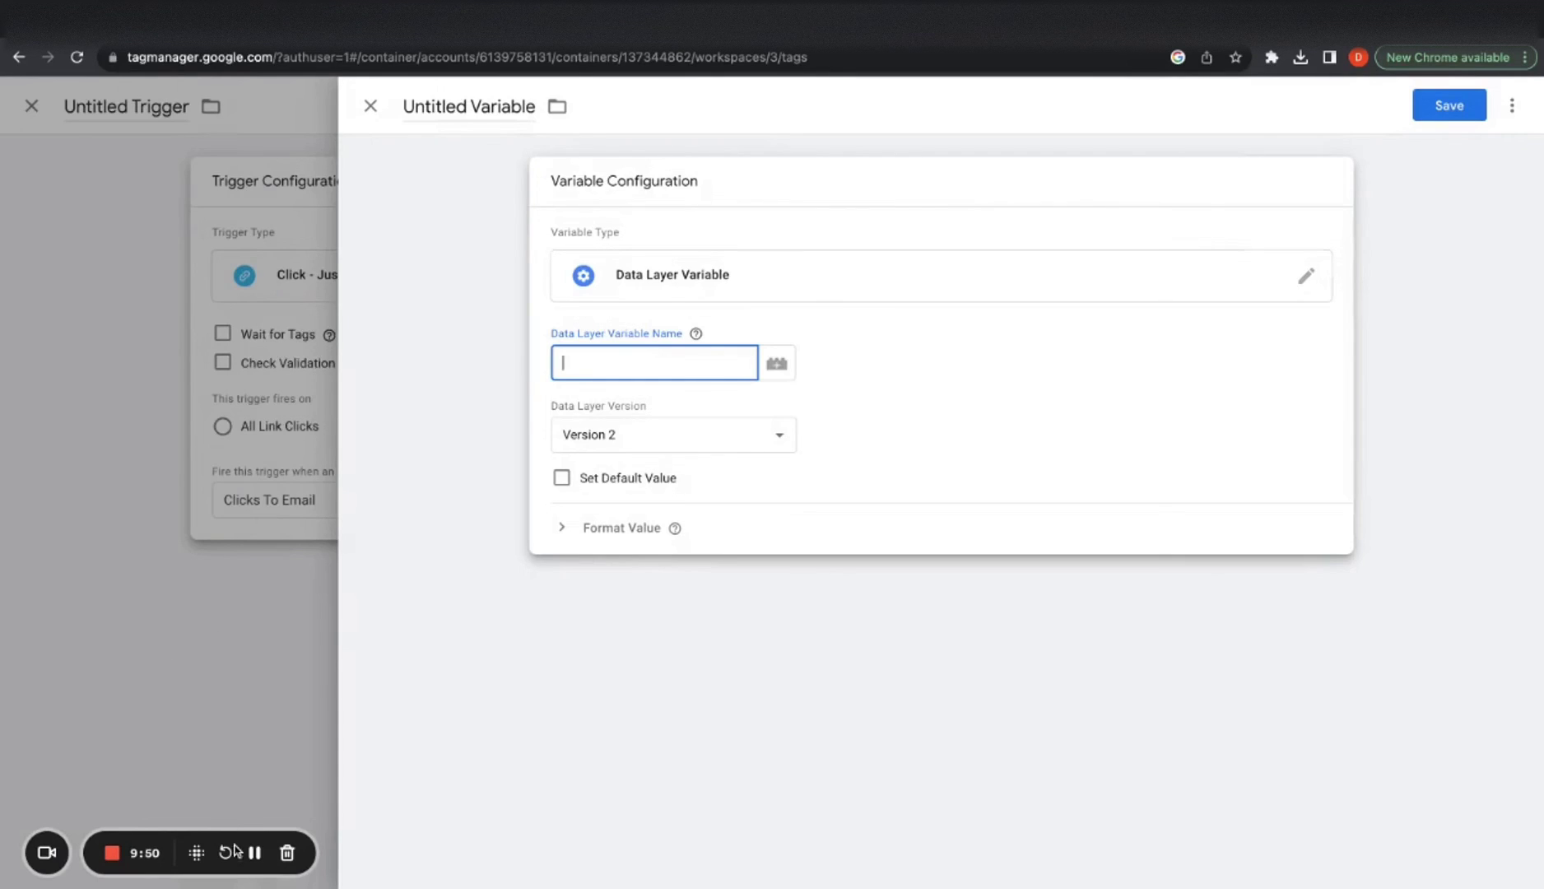
Set the Data Layer Variable Name to gtm.elementUrl and save the variable
{"action": "left_click", "coordinate": [752, 317]}
{"action": "left_click", "coordinate": [675, 372]}
{"action": "type", "text": "URL"}
{"action": "key", "text": "BackSpace"}
{"action": "key", "text": "BackSpace"}
{"action": "type", "text": "rl"}
{"action": "left_click", "coordinate": [837, 528]}
{"action": "left_click", "coordinate": [837, 528]}
{"action": "left_click", "coordinate": [1449, 105]}
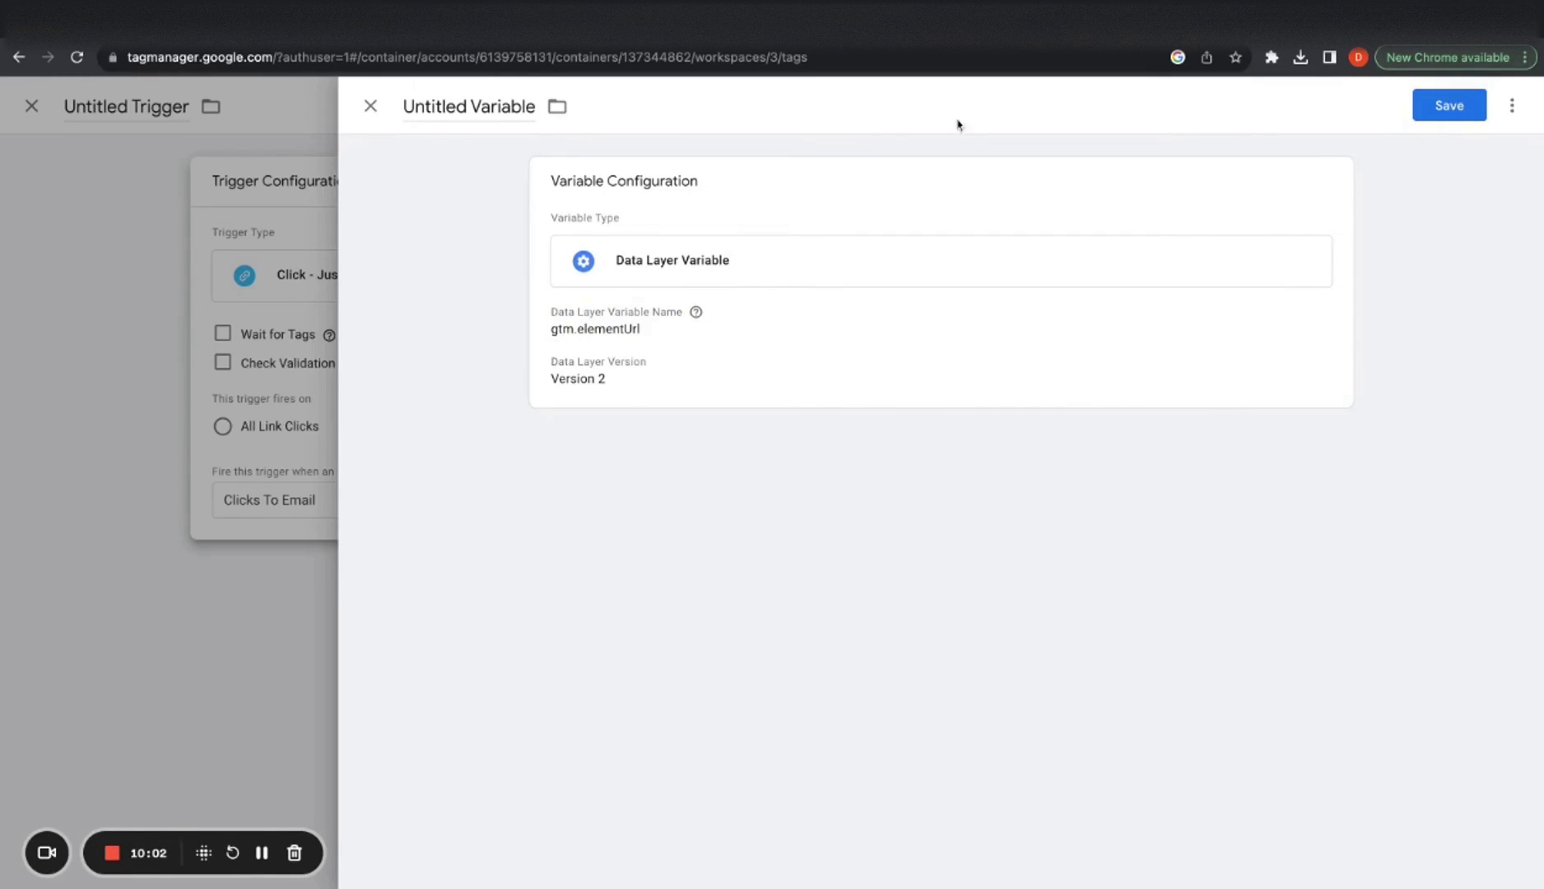
Rename the variable to 'Click URL' and save it
{"action": "left_click", "coordinate": [510, 106]}
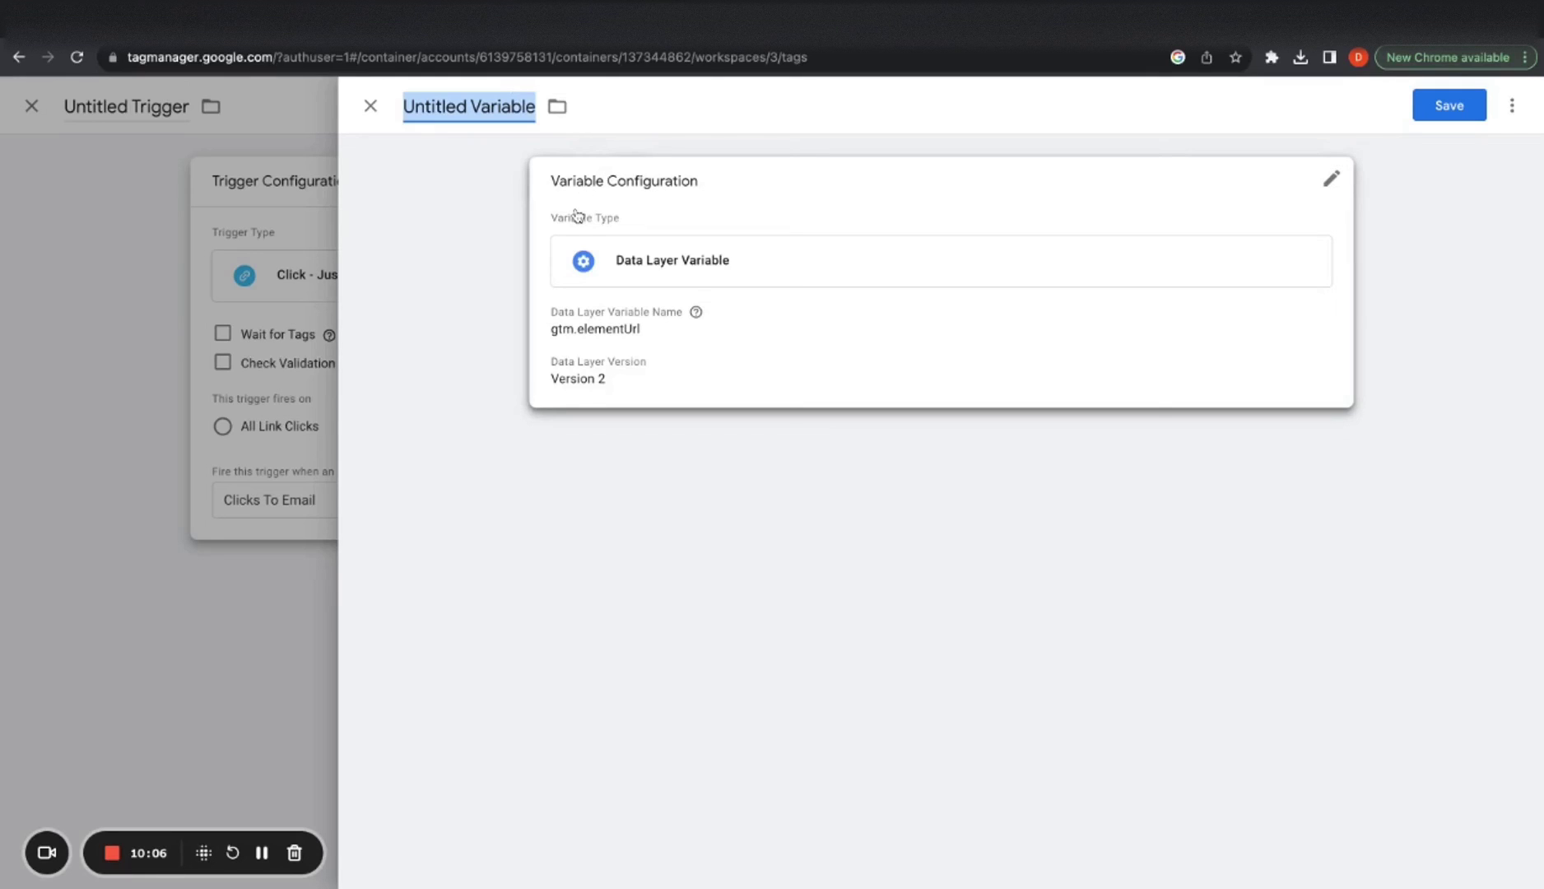
{"action": "type", "text": "Click JURL"}
{"action": "key", "text": "BackSpace"}
{"action": "key", "text": "BackSpace"}
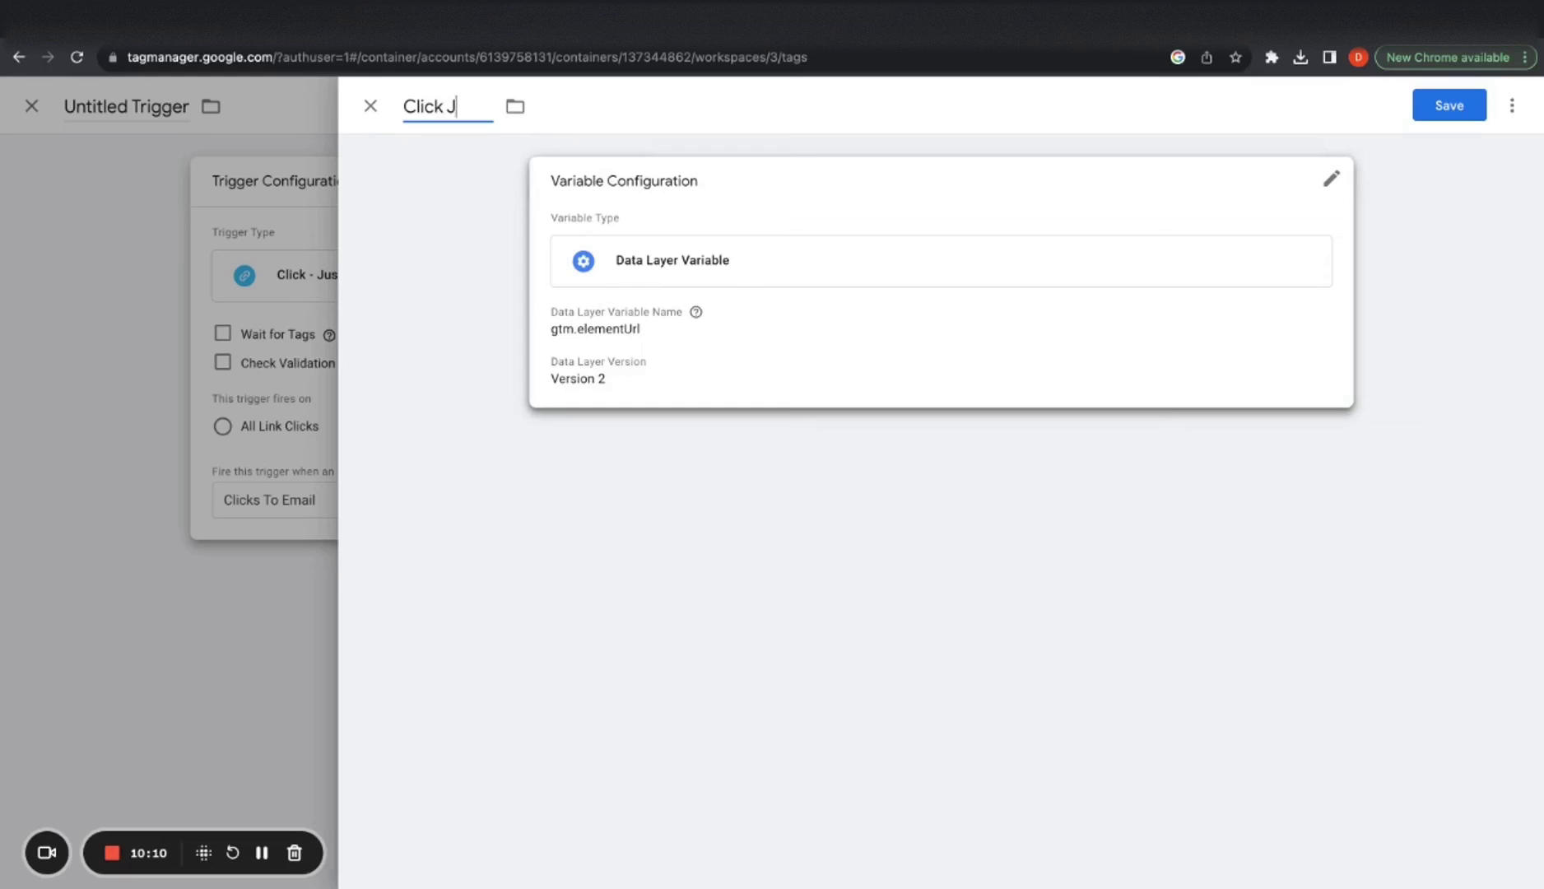
{"action": "key", "text": "BackSpace"}
{"action": "type", "text": "URL"}
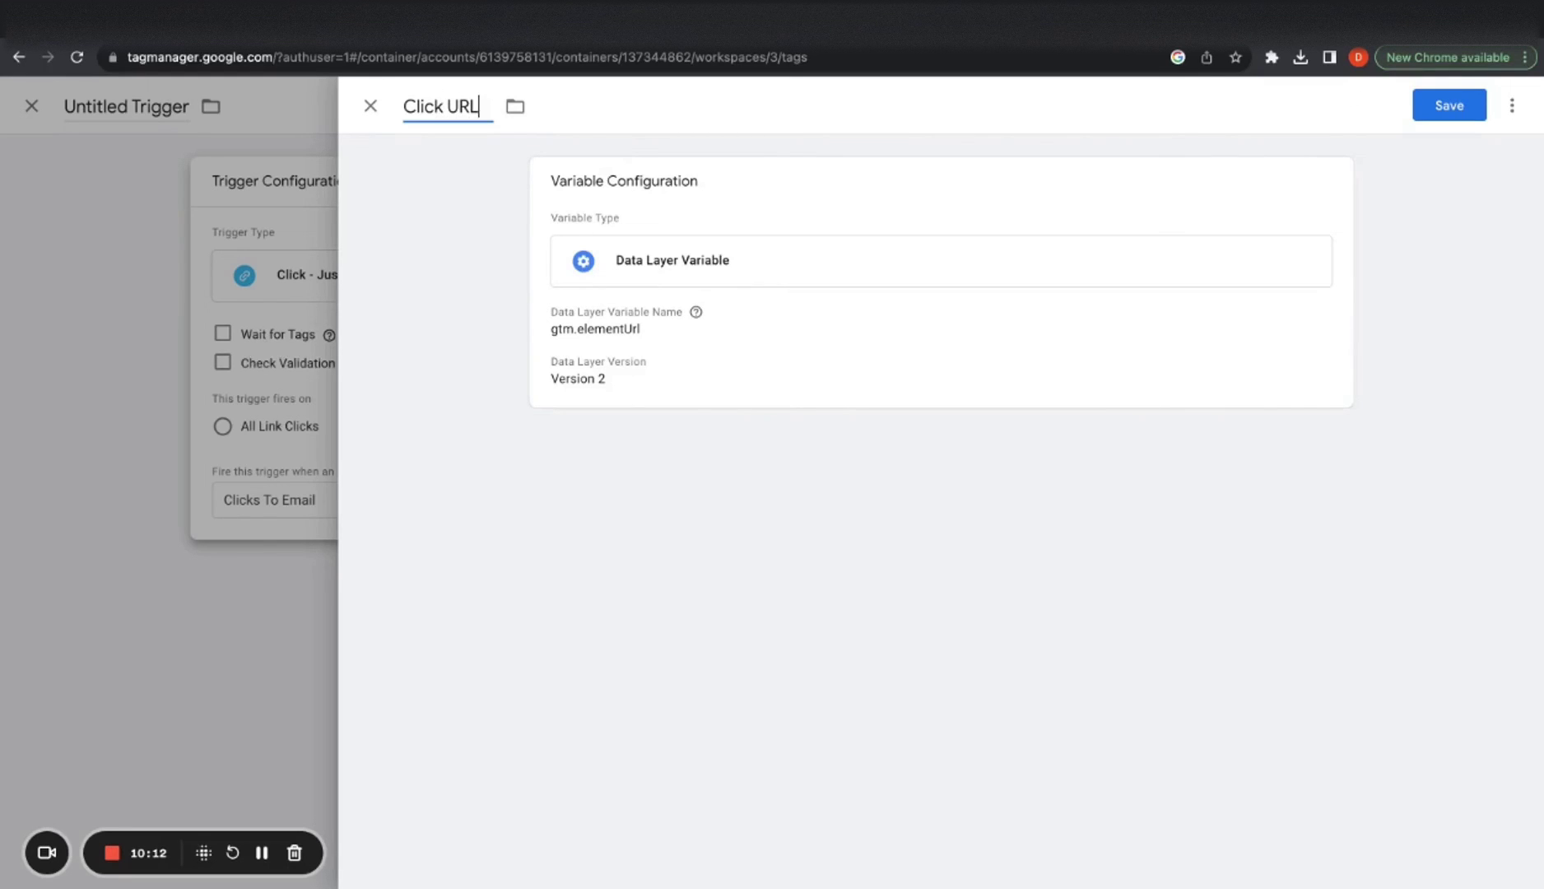
{"action": "left_click", "coordinate": [1449, 105]}
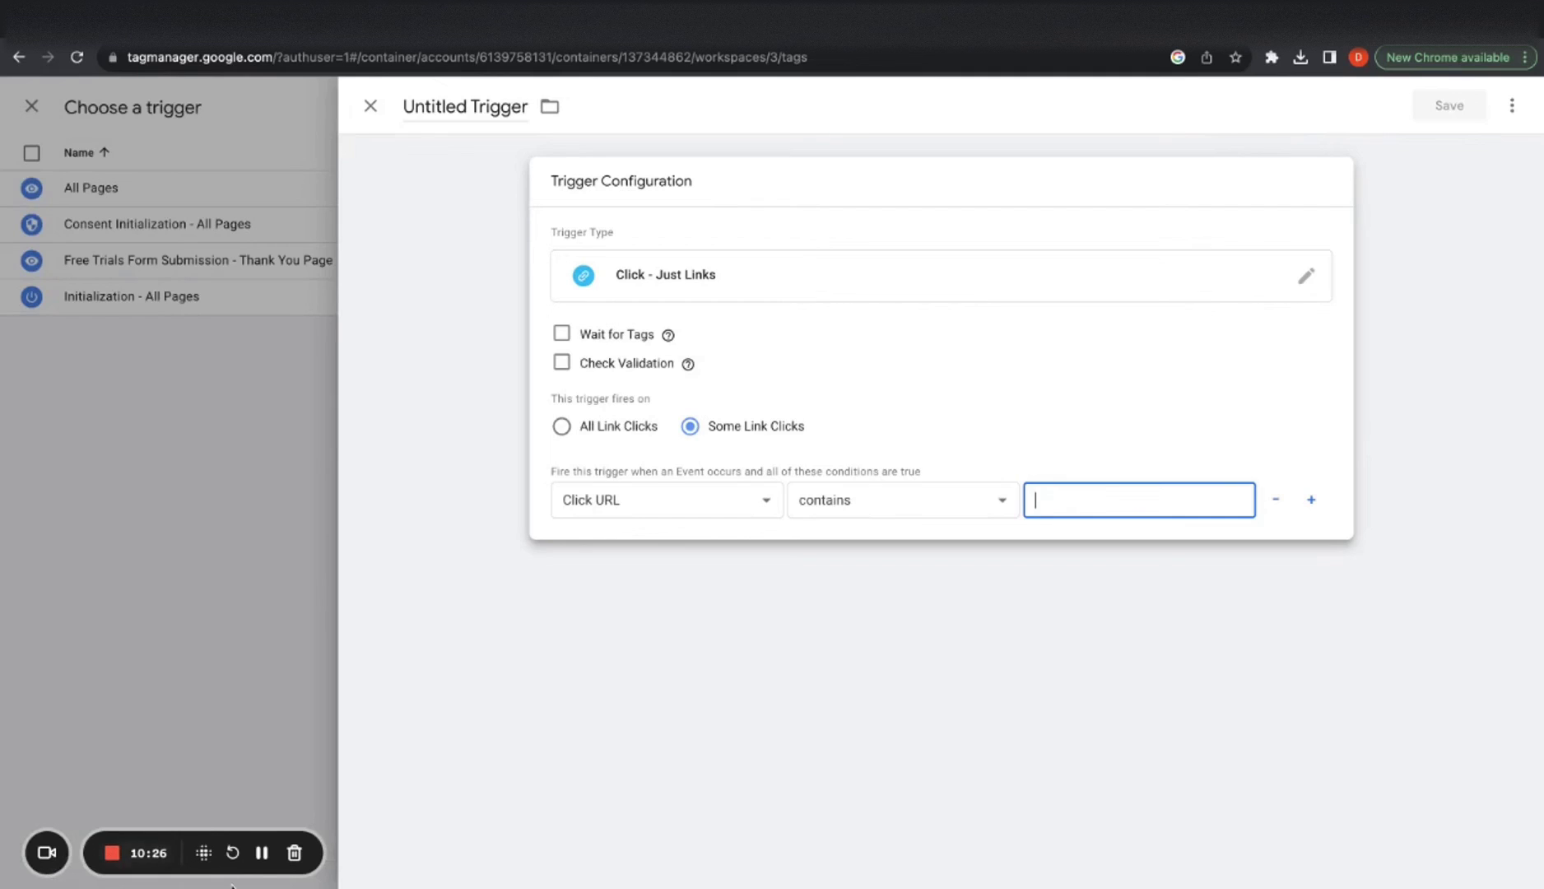
Set the trigger condition to Click URL starts with 'mailto' and save it
{"action": "left_click", "coordinate": [863, 514]}
{"action": "left_click", "coordinate": [863, 514]}
{"action": "left_click", "coordinate": [1070, 497]}
{"action": "type", "text": "mailto:"}
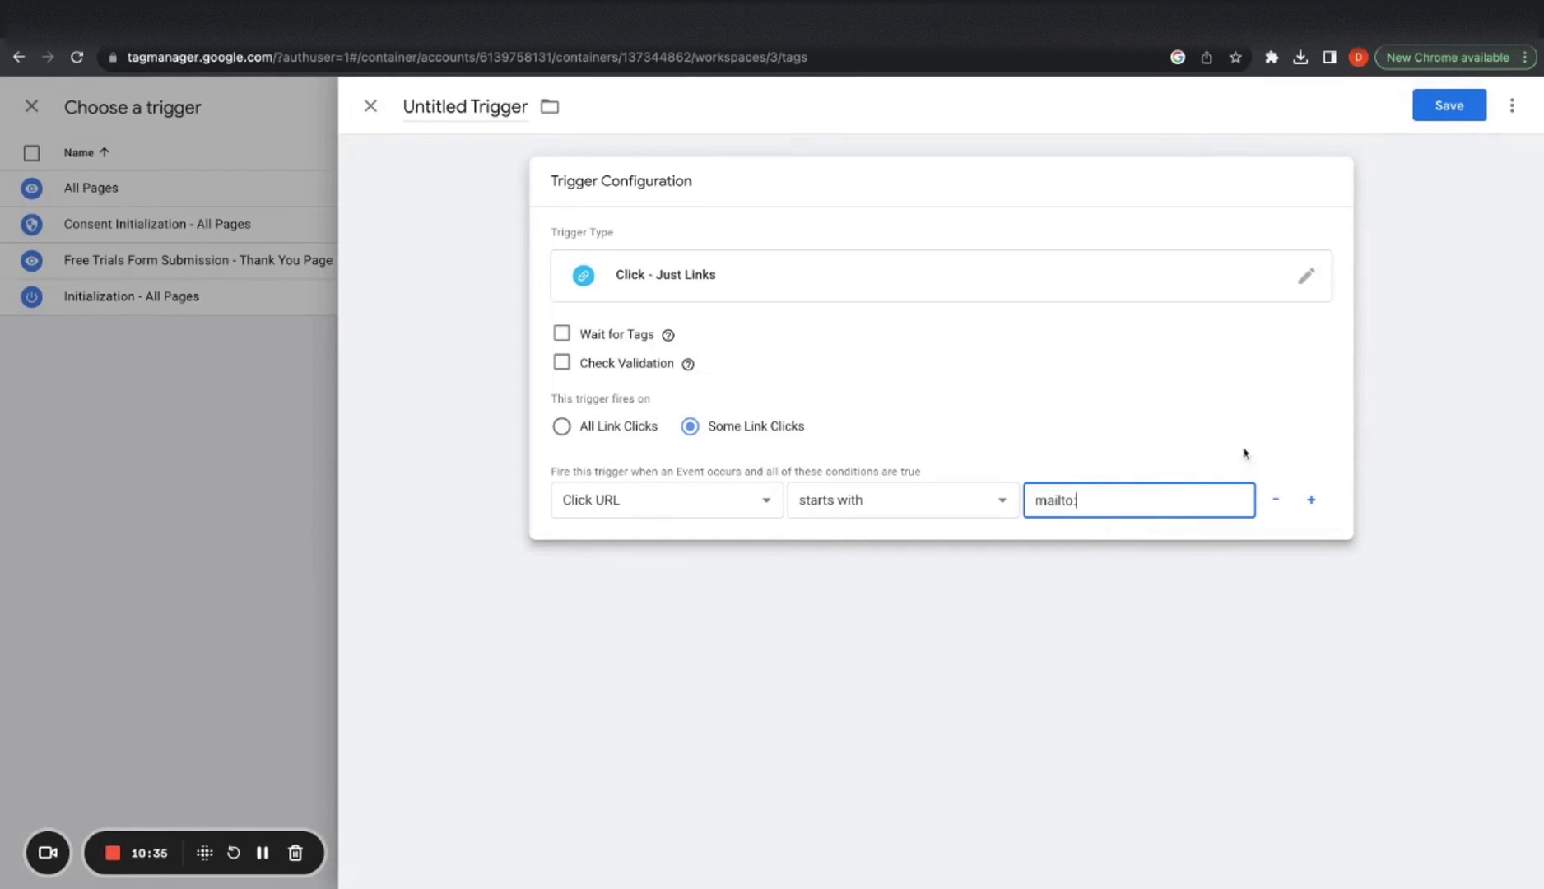
{"action": "left_click", "coordinate": [1430, 105]}
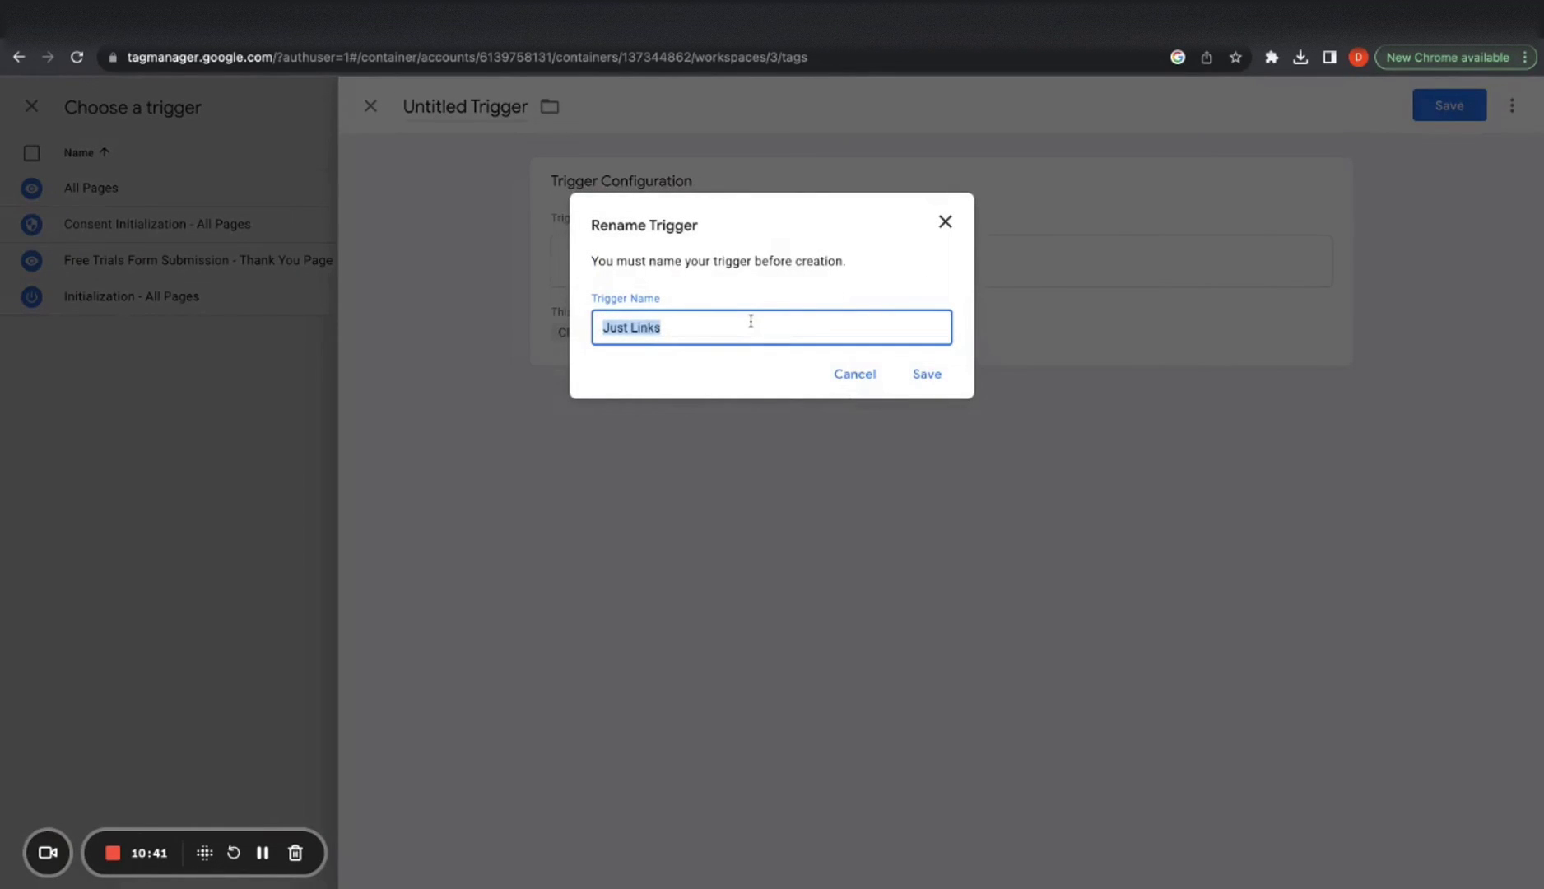
Name the trigger 'Link Clicks - Email Address' and save the Email Contact tag
{"action": "type", "text": "Link Clicks - Email Address"}
{"action": "left_click", "coordinate": [926, 373]}
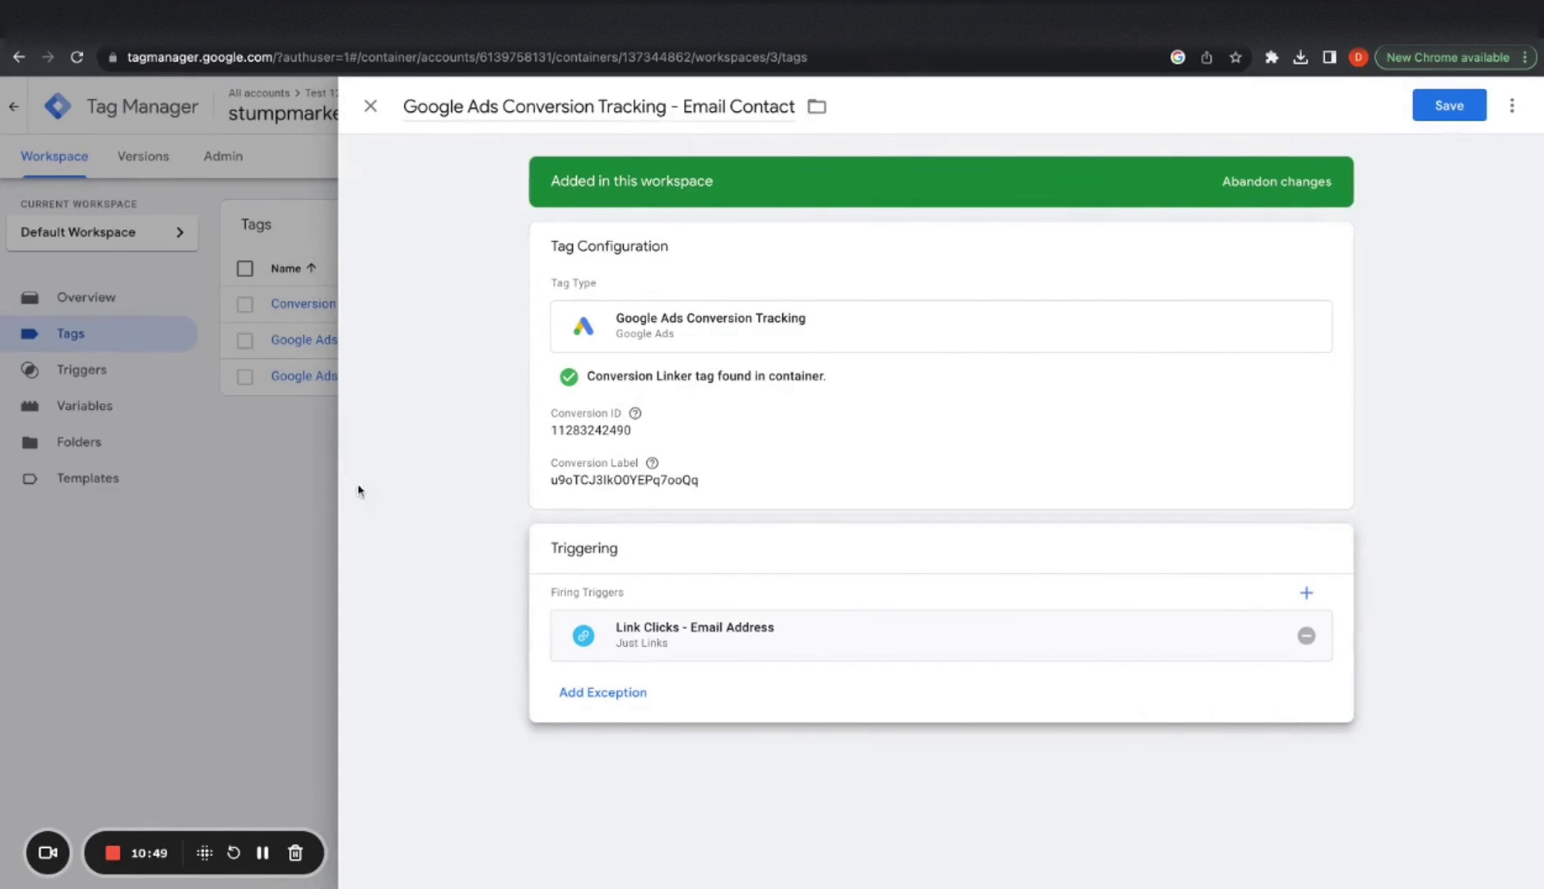
{"action": "left_click", "coordinate": [1450, 105]}
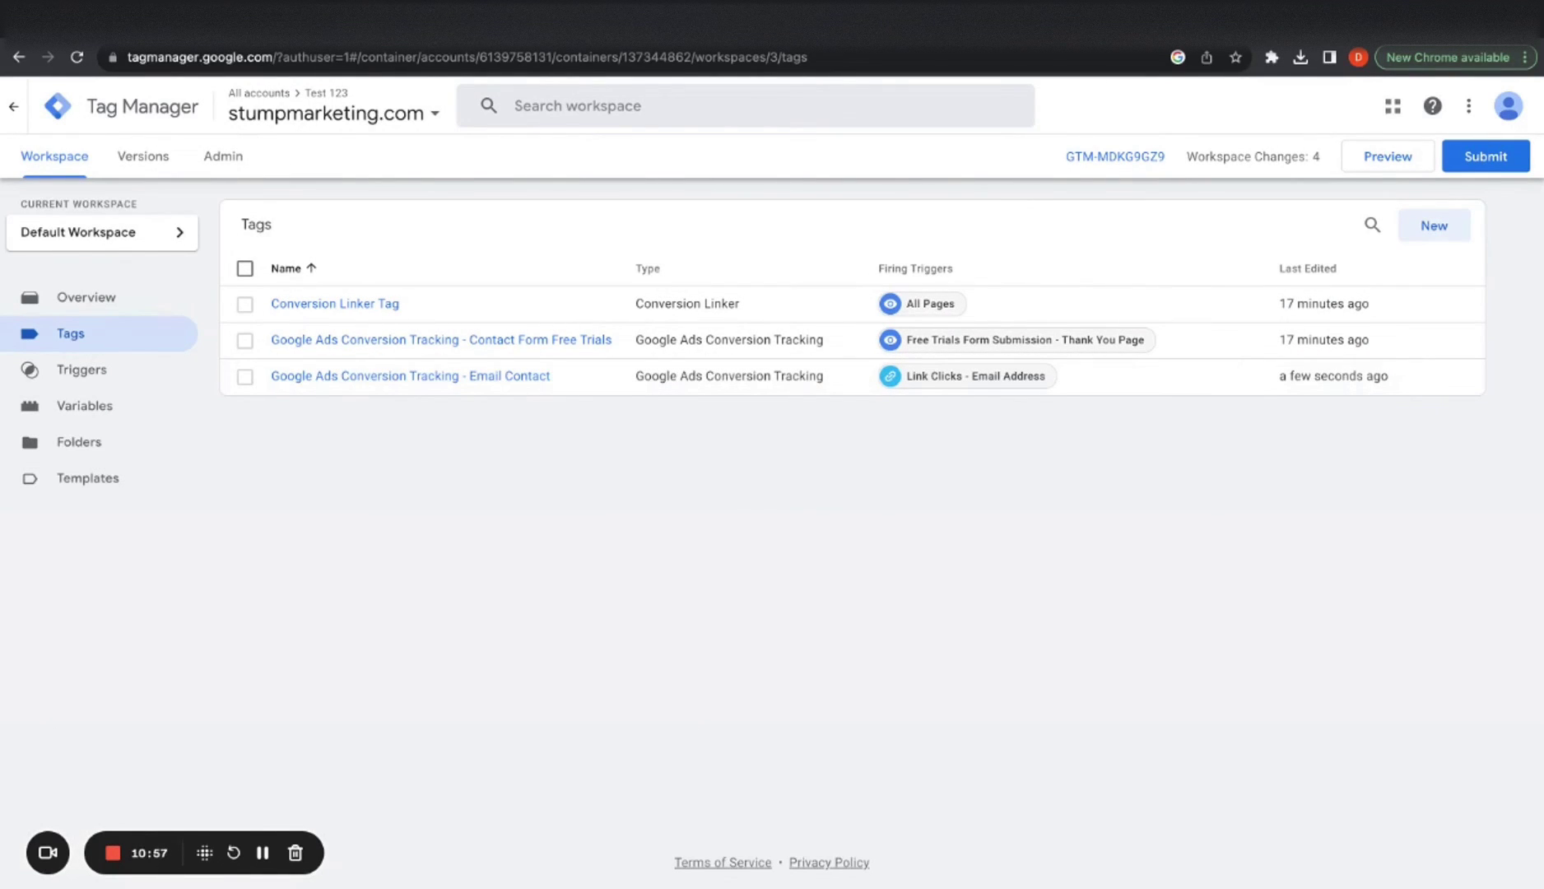
Return to the Google Ads Conversions summary and check why both Contact actions show Inactive
{"action": "key", "text": "ctrl+Tab"}
{"action": "left_click", "coordinate": [535, 816]}
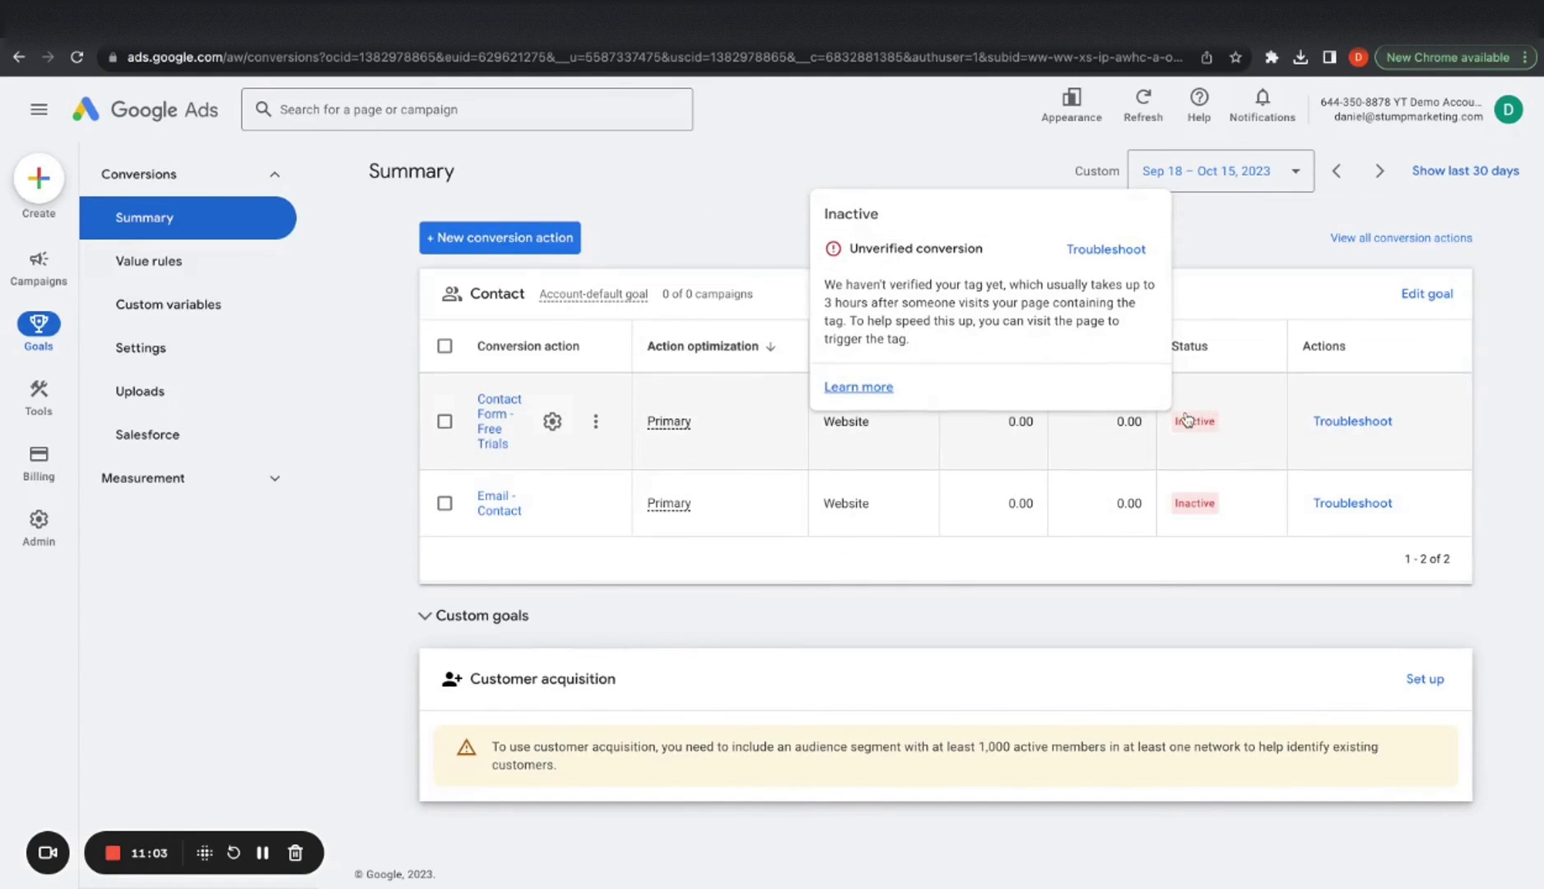
{"action": "mouse_move", "coordinate": [1162, 454]}
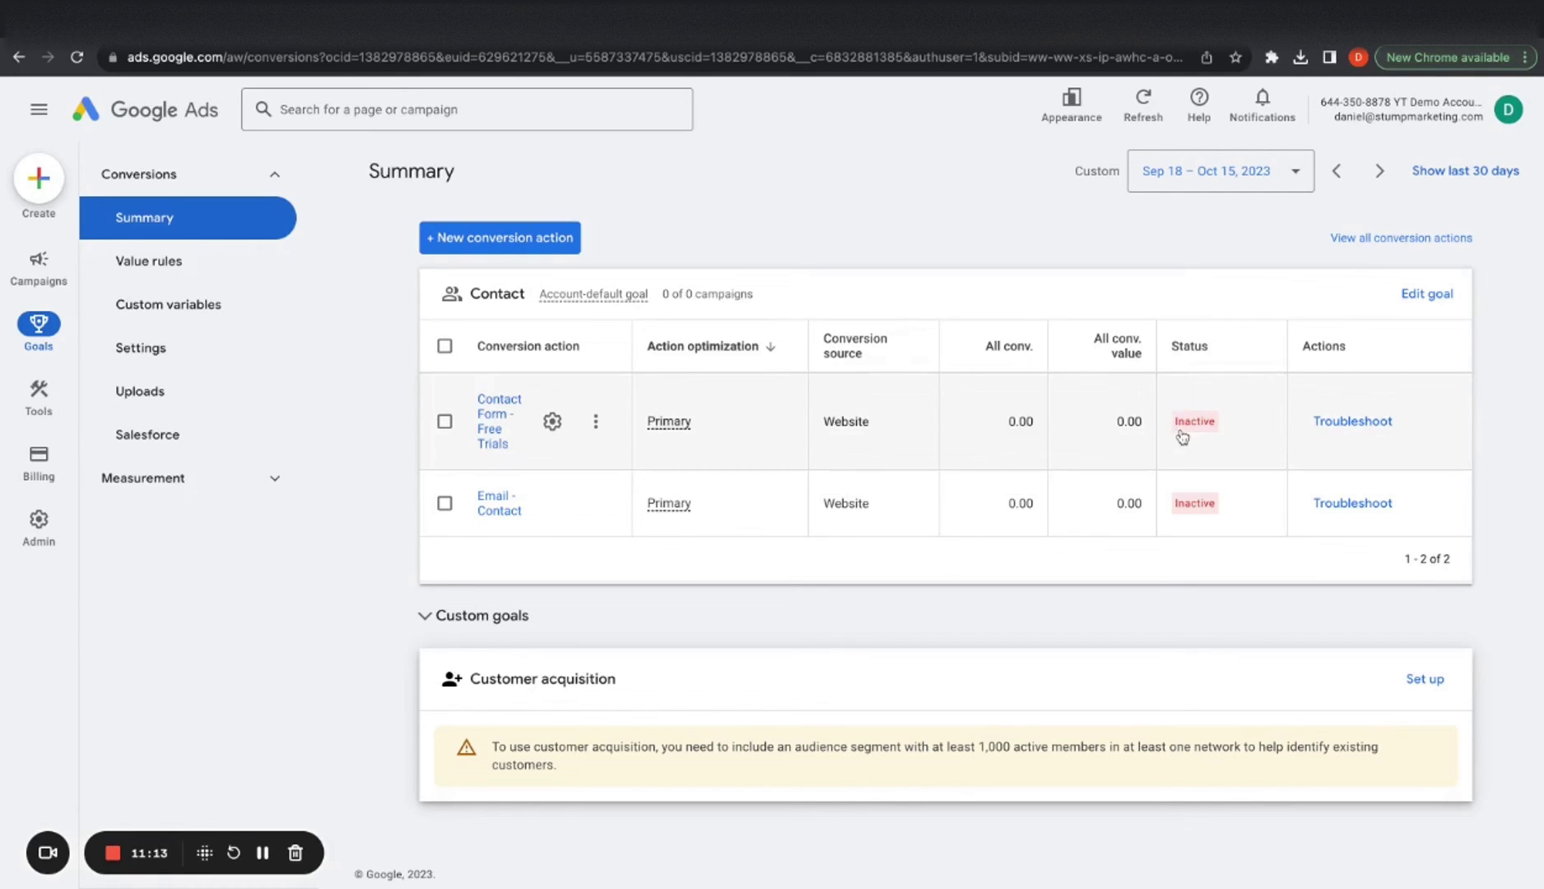
Start a manual website conversion action in the Contact category named 'Phone Call - Contact'
{"action": "left_click", "coordinate": [551, 237]}
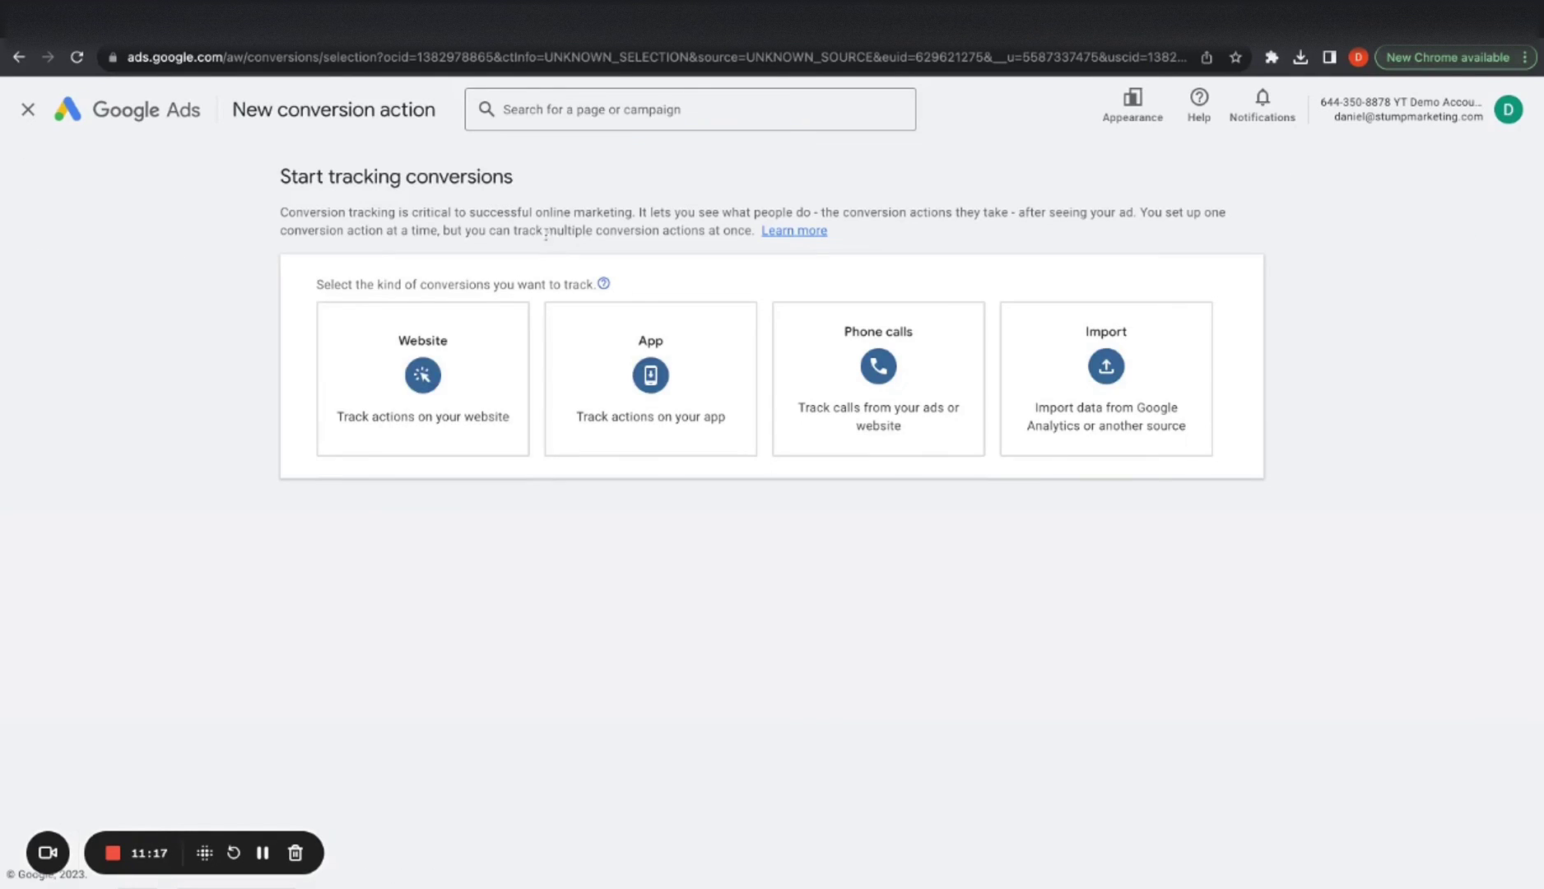
{"action": "left_click", "coordinate": [430, 362]}
{"action": "left_click", "coordinate": [431, 388]}
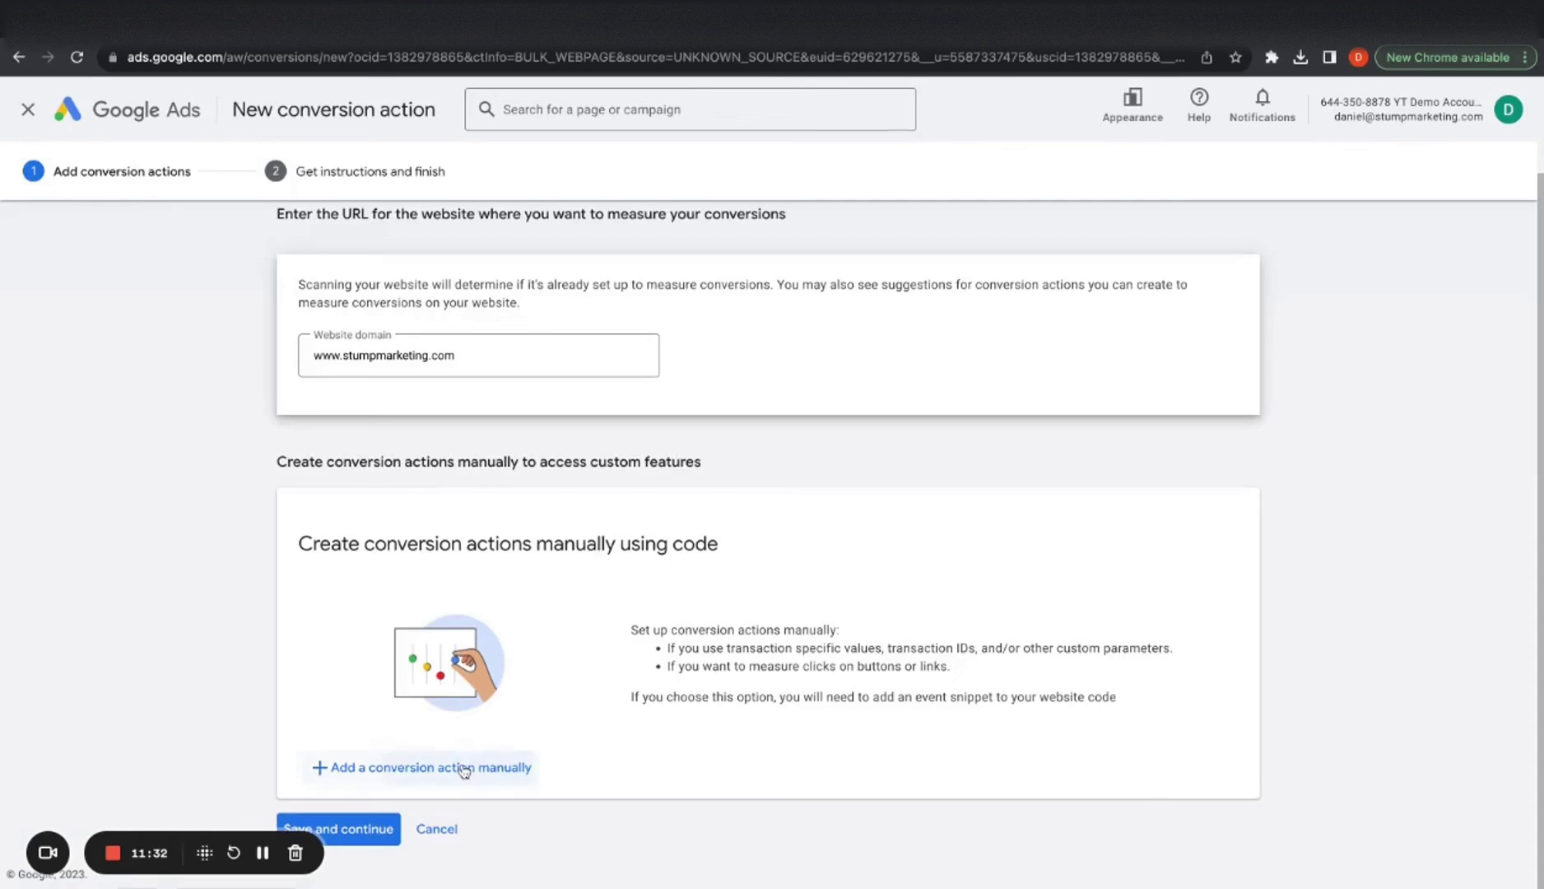
{"action": "left_click", "coordinate": [463, 768]}
{"action": "left_click", "coordinate": [718, 340]}
{"action": "left_click", "coordinate": [750, 614]}
{"action": "left_click", "coordinate": [799, 511]}
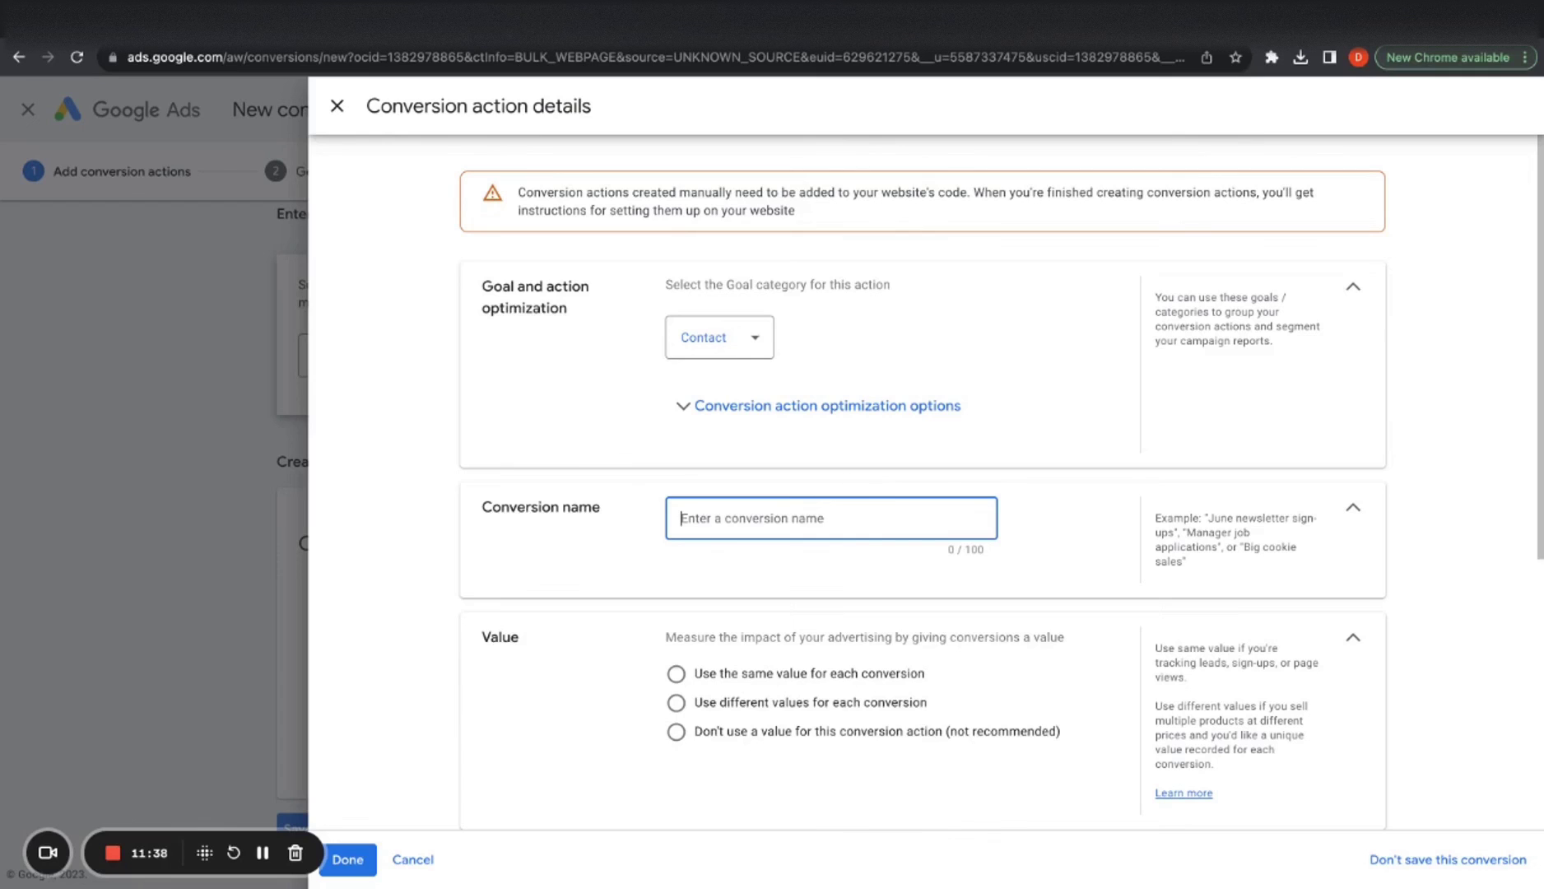
{"action": "type", "text": "Phone Call - Contact"}
Give every conversion the same value and count only one conversion per click
{"action": "scroll", "coordinate": [767, 580], "scroll_direction": "down", "scroll_amount": 1}
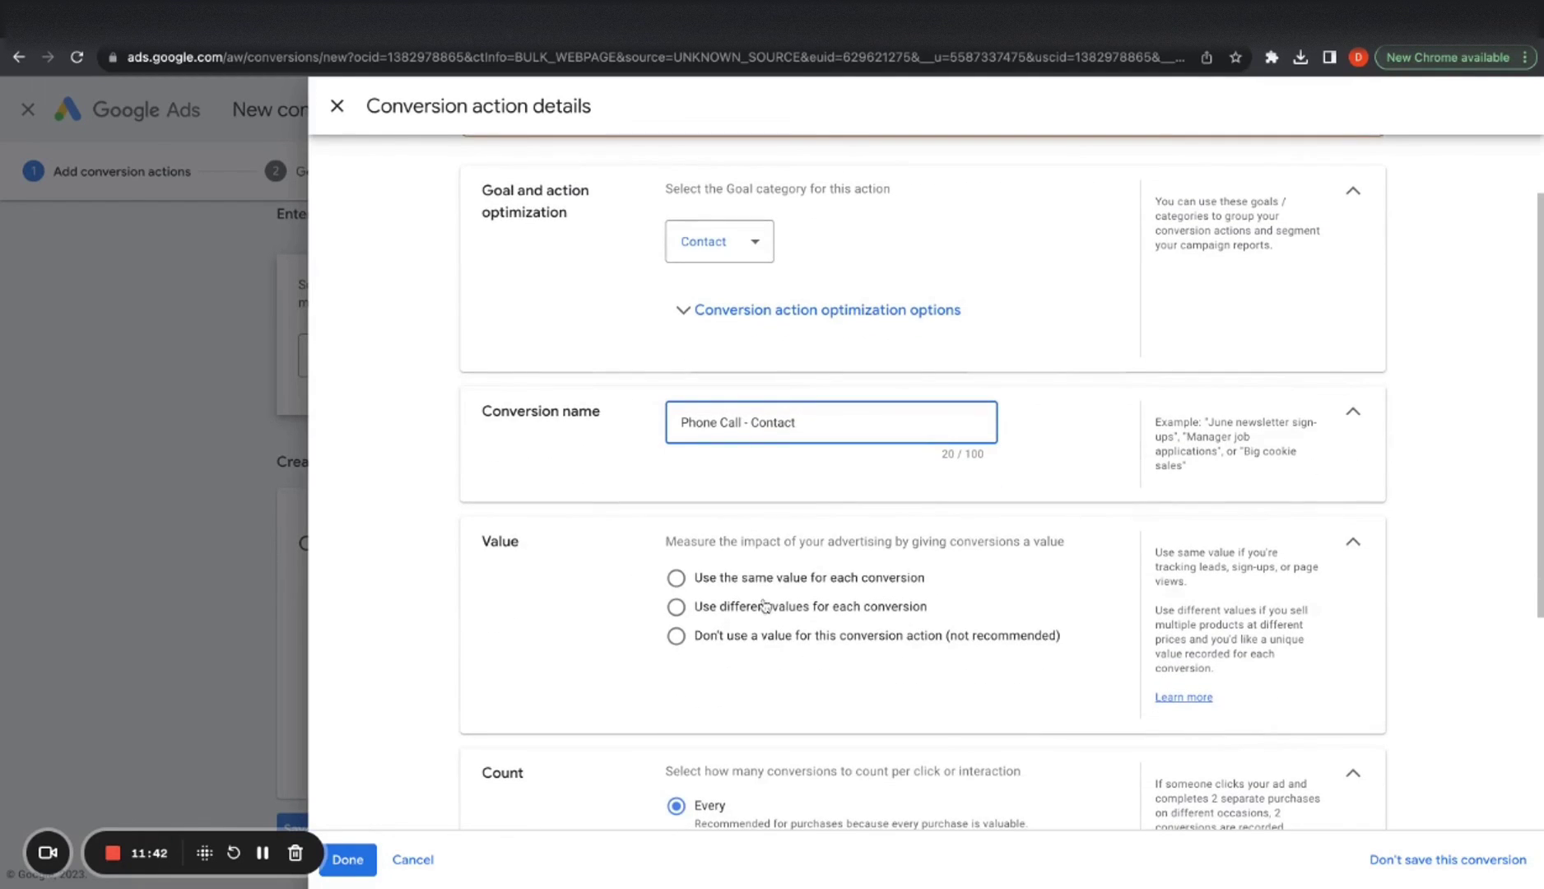
{"action": "left_click", "coordinate": [676, 577]}
{"action": "scroll", "coordinate": [676, 621], "scroll_direction": "down", "scroll_amount": 4}
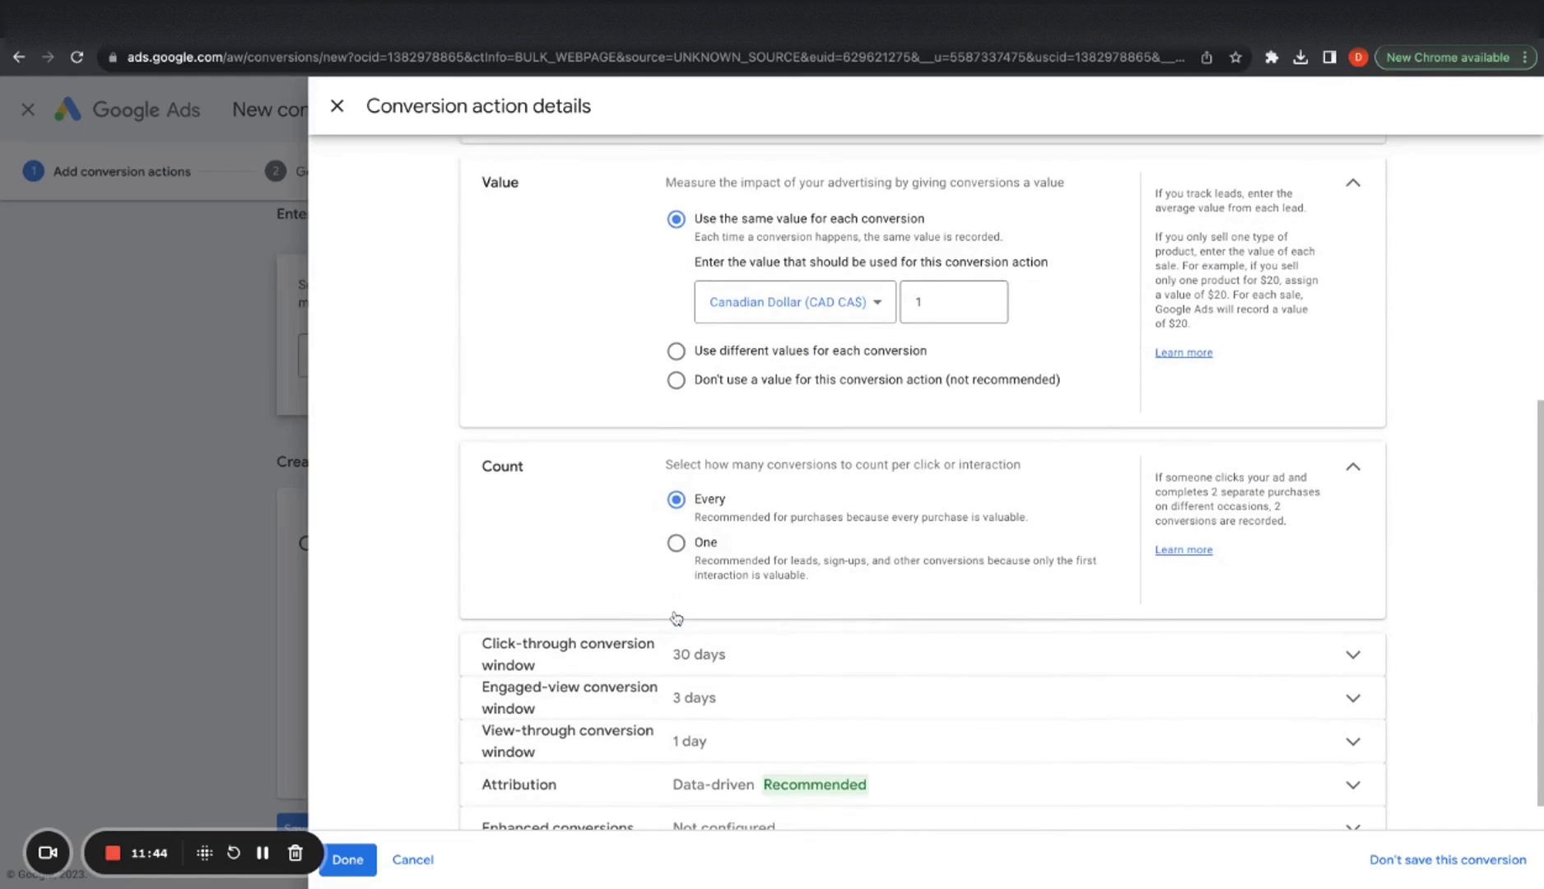
{"action": "scroll", "coordinate": [680, 546], "scroll_direction": "up", "scroll_amount": 3}
{"action": "left_click", "coordinate": [737, 394]}
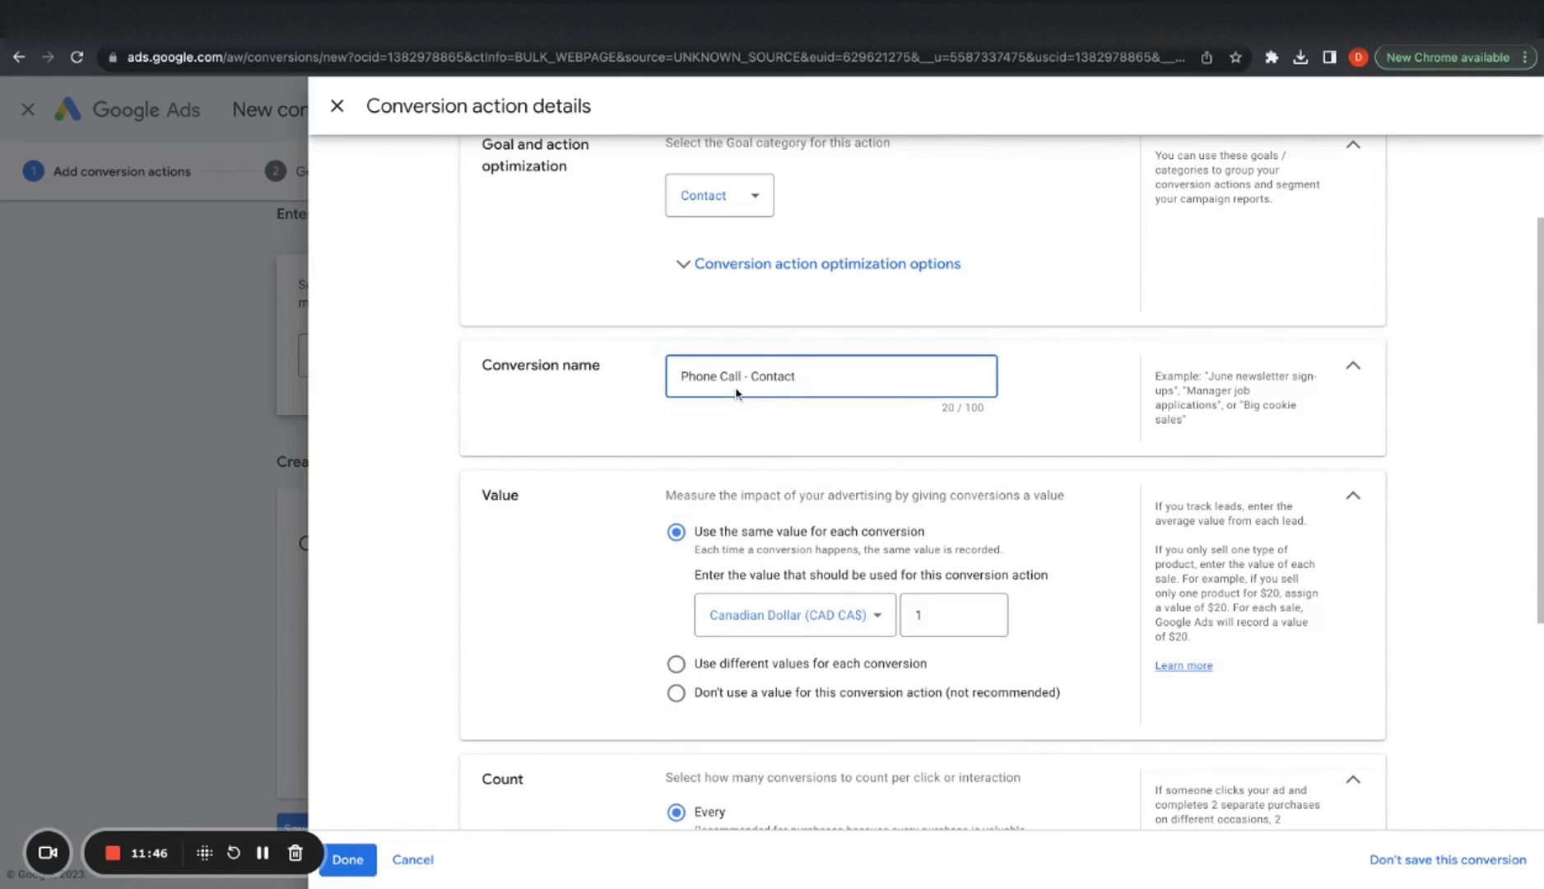
{"action": "scroll", "coordinate": [645, 345], "scroll_direction": "down", "scroll_amount": 2}
{"action": "left_click", "coordinate": [586, 359]}
{"action": "scroll", "coordinate": [586, 359], "scroll_direction": "down", "scroll_amount": 1}
{"action": "scroll", "coordinate": [679, 669], "scroll_direction": "down", "scroll_amount": 1}
{"action": "left_click", "coordinate": [680, 628]}
{"action": "scroll", "coordinate": [683, 634], "scroll_direction": "down", "scroll_amount": 1}
Set both the engaged-view and view-through conversion windows to 30 days
{"action": "left_click", "coordinate": [693, 654]}
{"action": "left_click", "coordinate": [718, 725]}
{"action": "left_click", "coordinate": [724, 534]}
{"action": "left_click", "coordinate": [714, 803]}
{"action": "scroll", "coordinate": [714, 790], "scroll_direction": "down", "scroll_amount": 3}
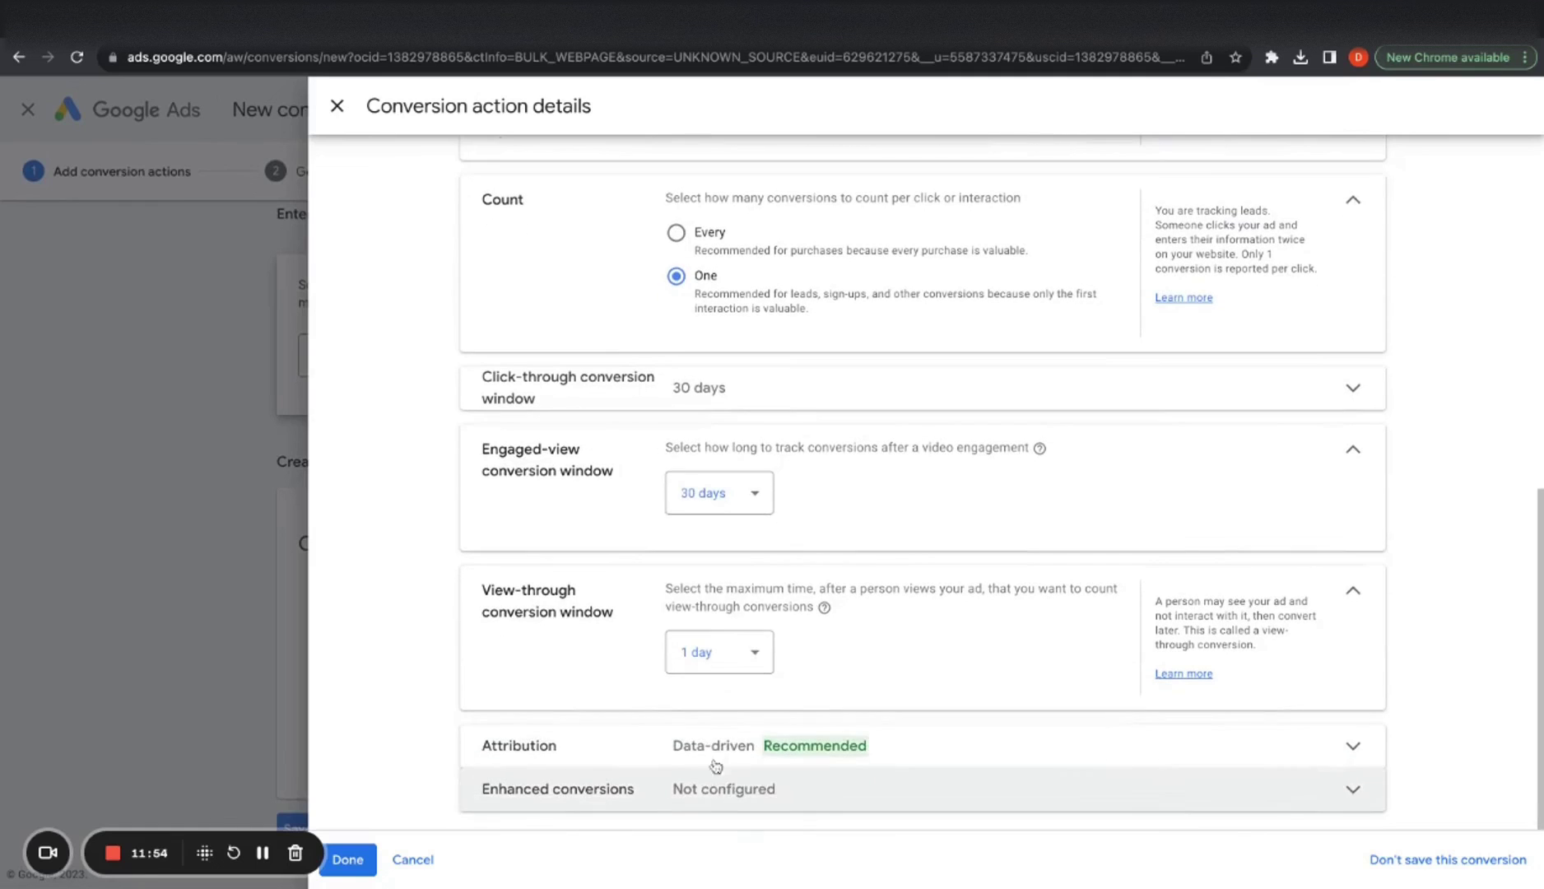
{"action": "left_click", "coordinate": [715, 655]}
{"action": "left_click", "coordinate": [735, 393]}
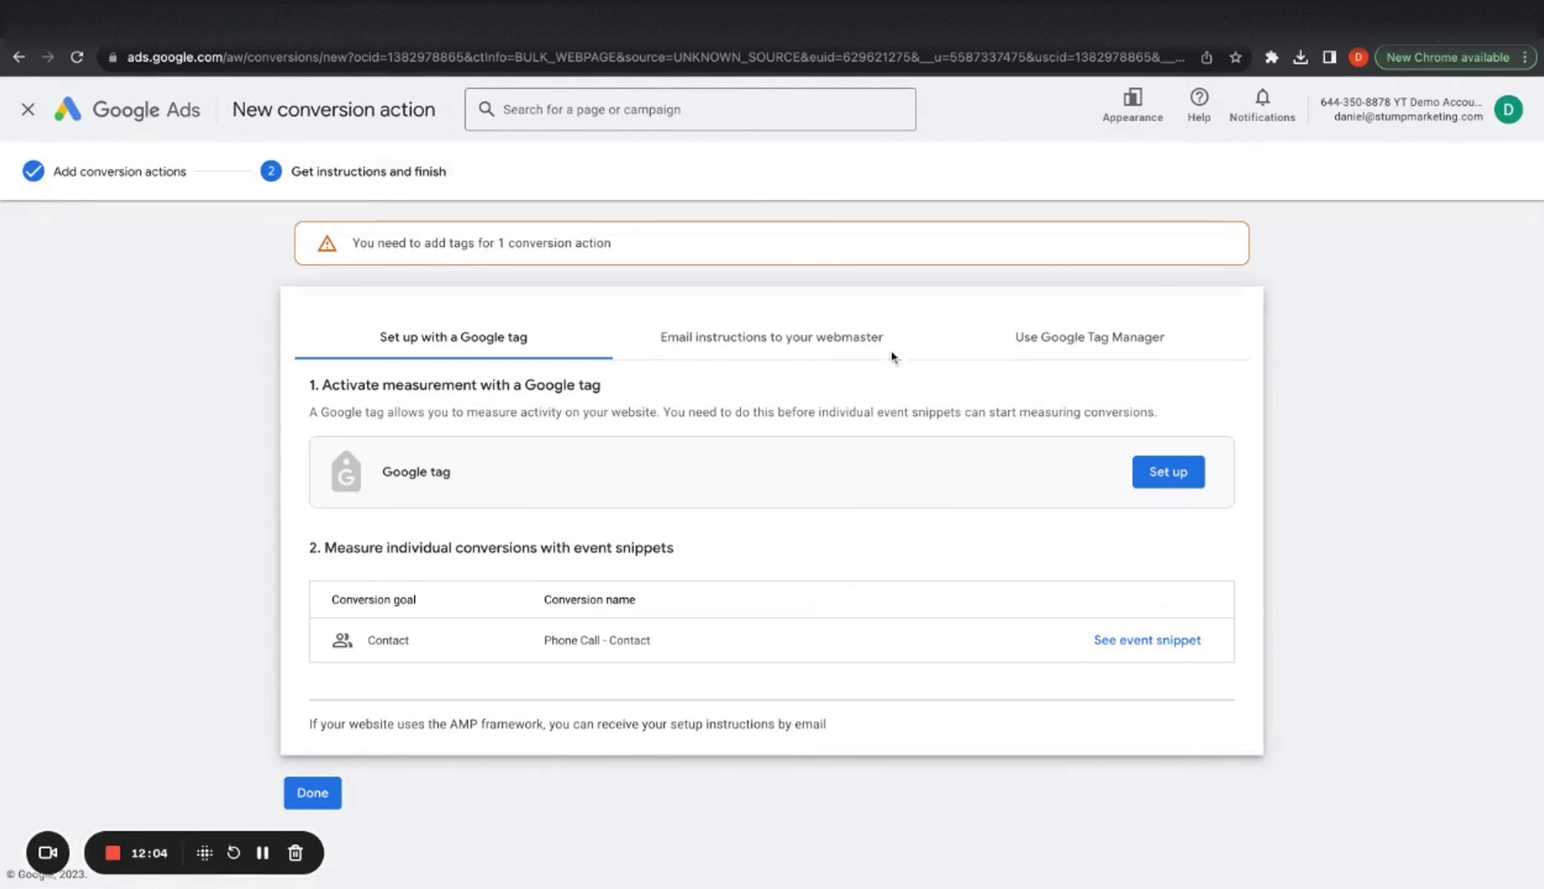
Show the Tag Manager setup details and copy the conversion ID
{"action": "left_click", "coordinate": [1062, 338]}
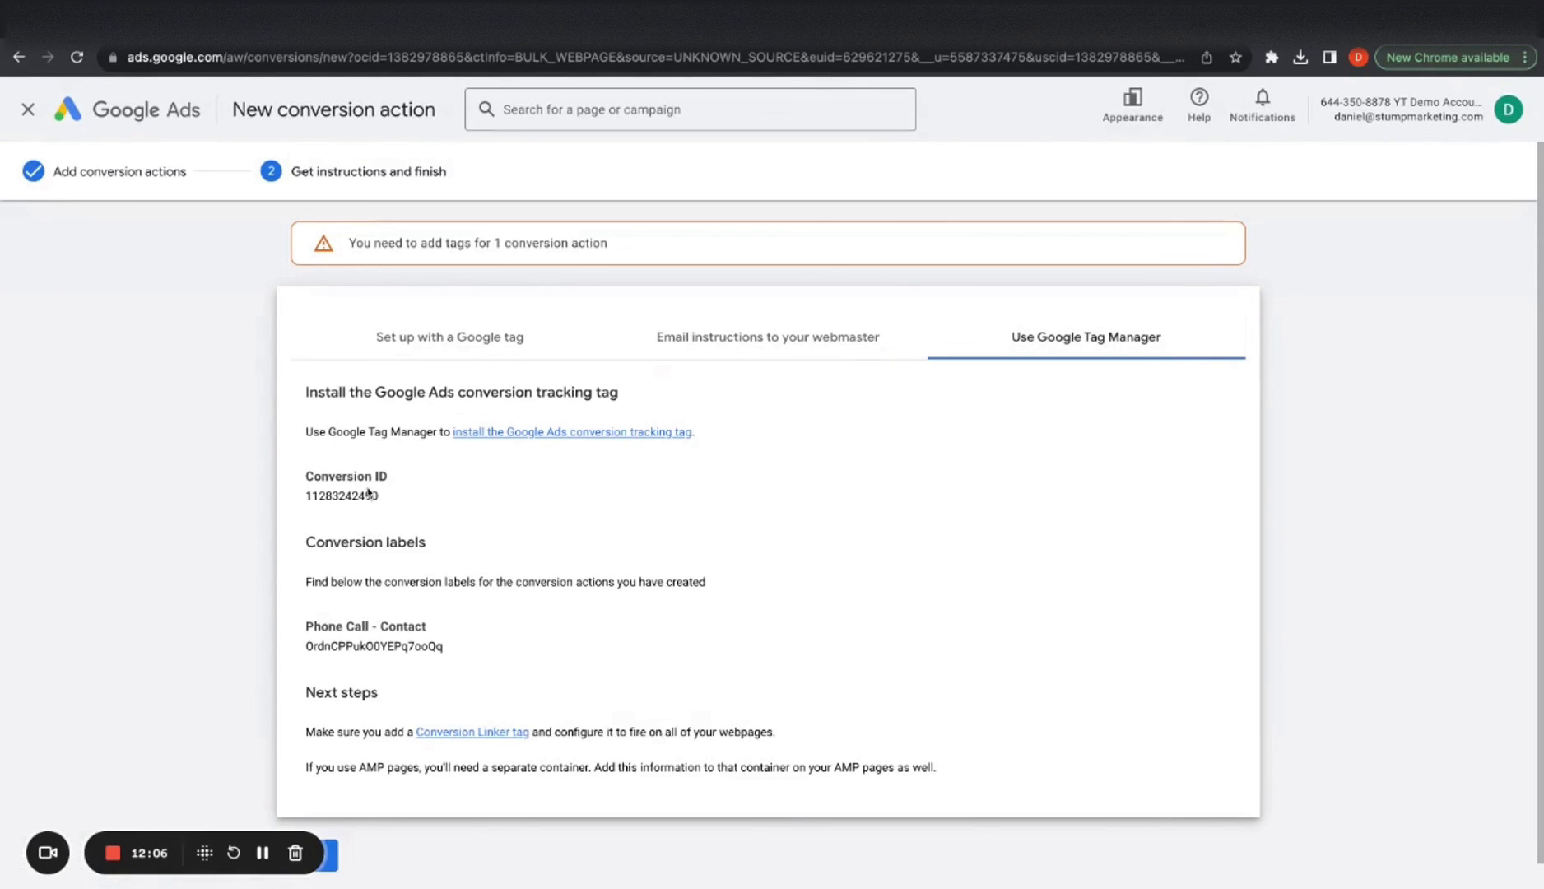
{"action": "double_click", "coordinate": [363, 494]}
{"action": "key", "text": "ctrl+Tab"}
Create a Google Ads Conversion Tracking tag named 'Google Ads Conversion Tracking - Phone Calls'
{"action": "left_click", "coordinate": [1404, 230]}
{"action": "left_click", "coordinate": [482, 105]}
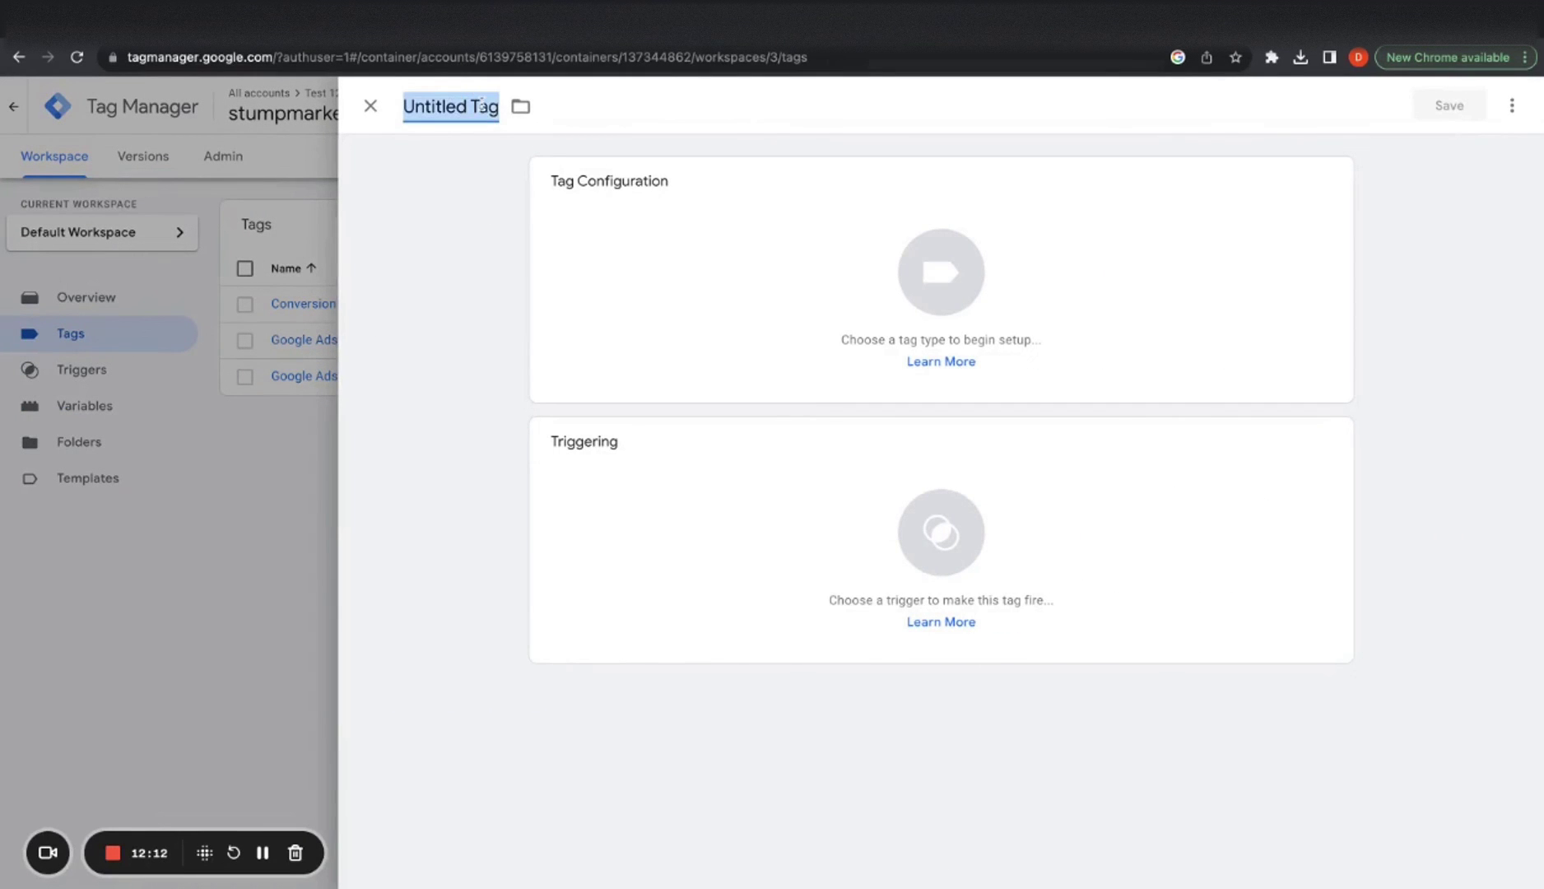
{"action": "type", "text": "Google Ads Conversi"}
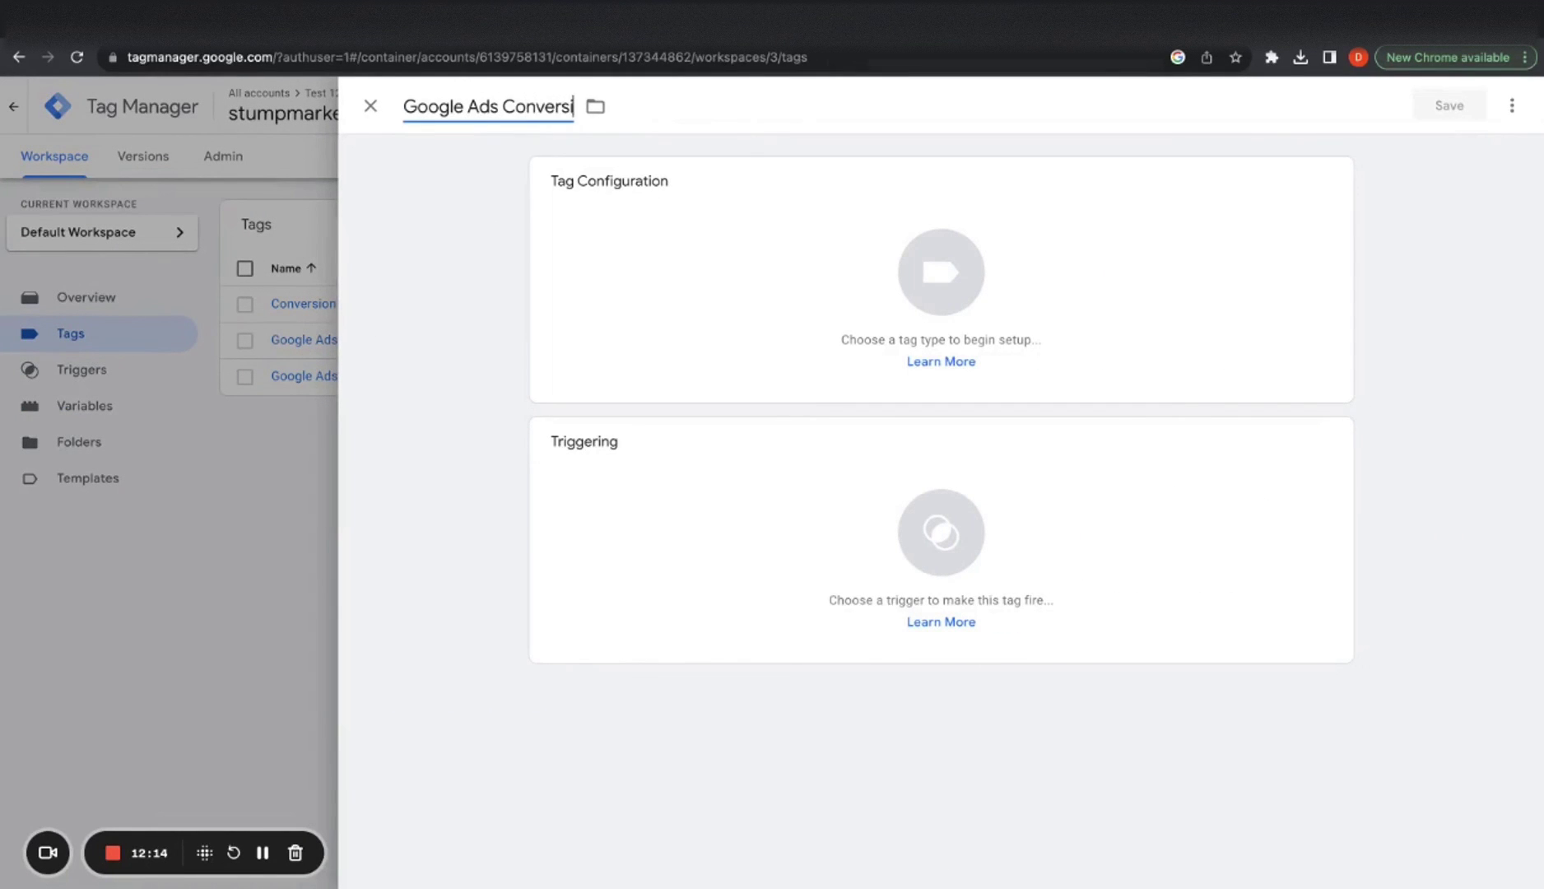
{"action": "type", "text": "on Tracking - P"}
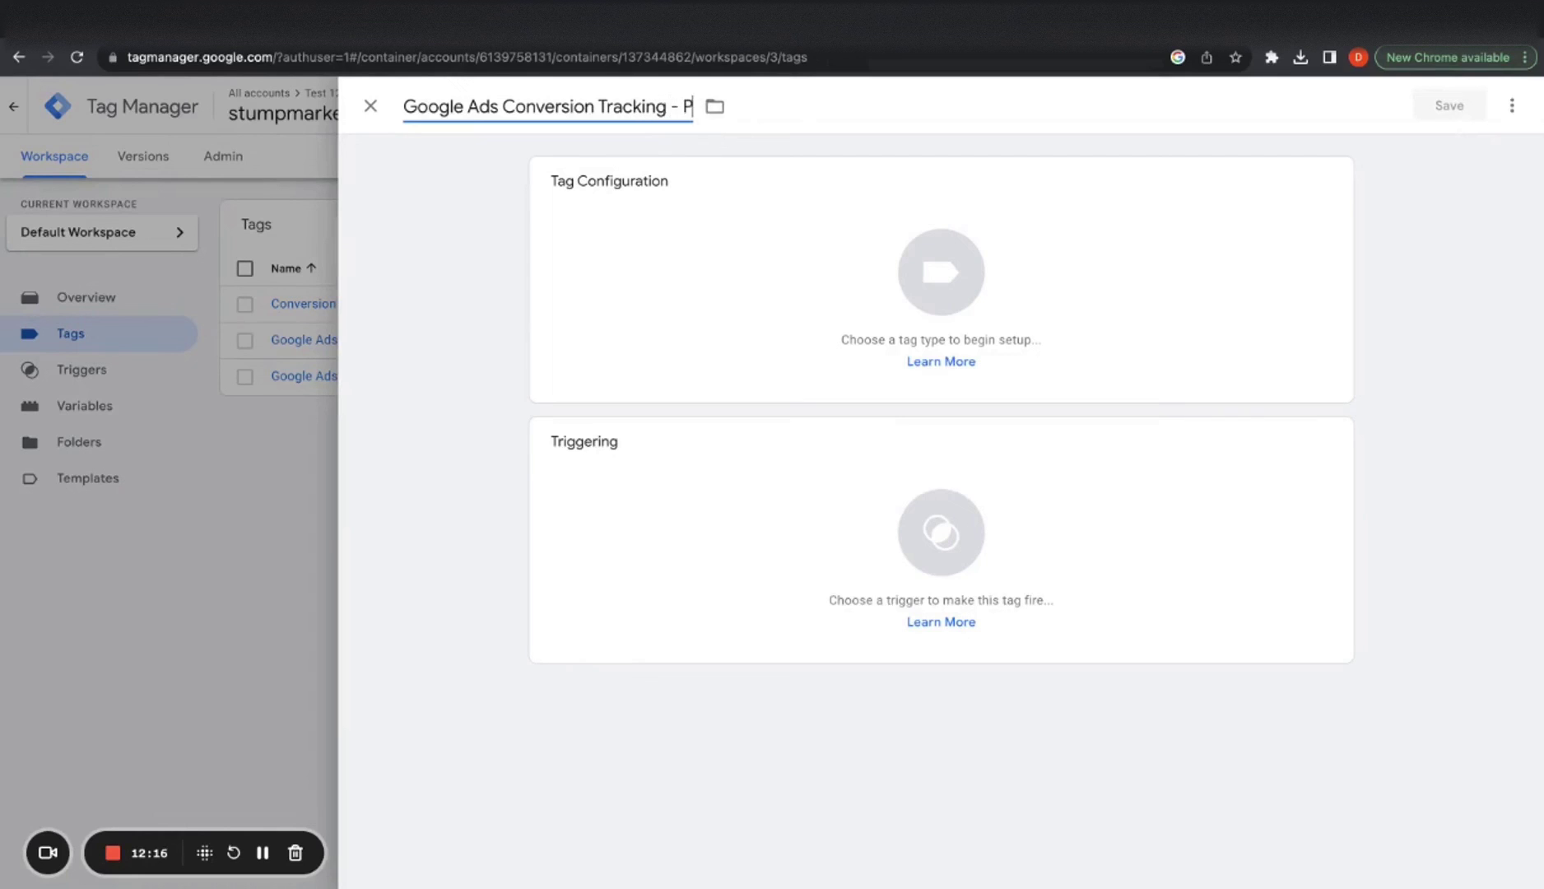
{"action": "type", "text": "hone Calls"}
{"action": "left_click", "coordinate": [646, 260]}
{"action": "left_click", "coordinate": [1134, 321]}
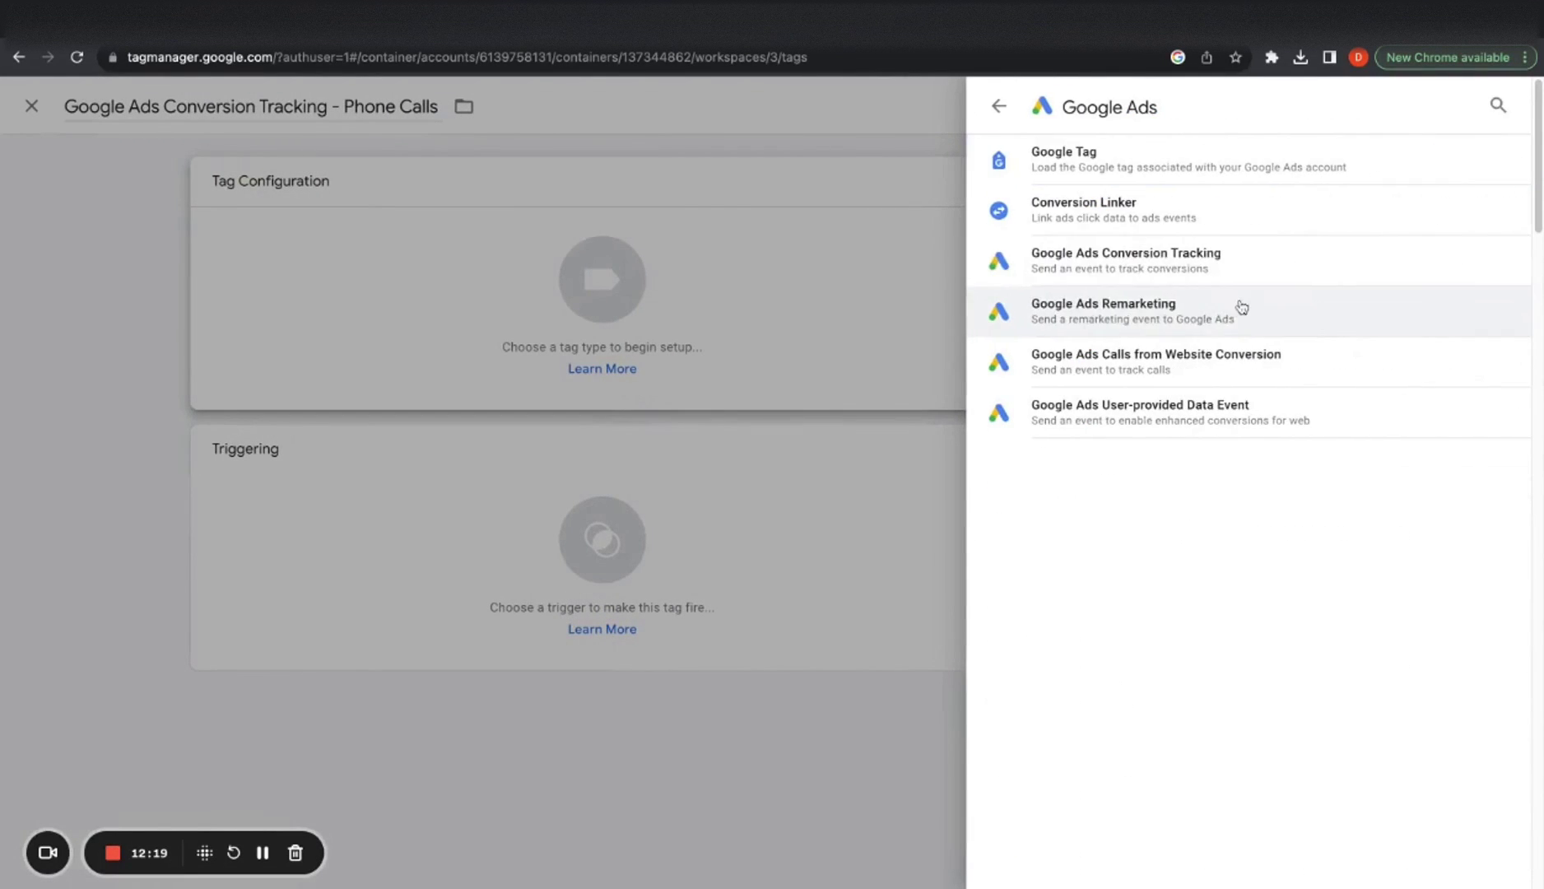
{"action": "left_click", "coordinate": [1214, 270]}
Fill in the tag's Conversion ID and Conversion Label copied from Google Ads
{"action": "left_click", "coordinate": [674, 373]}
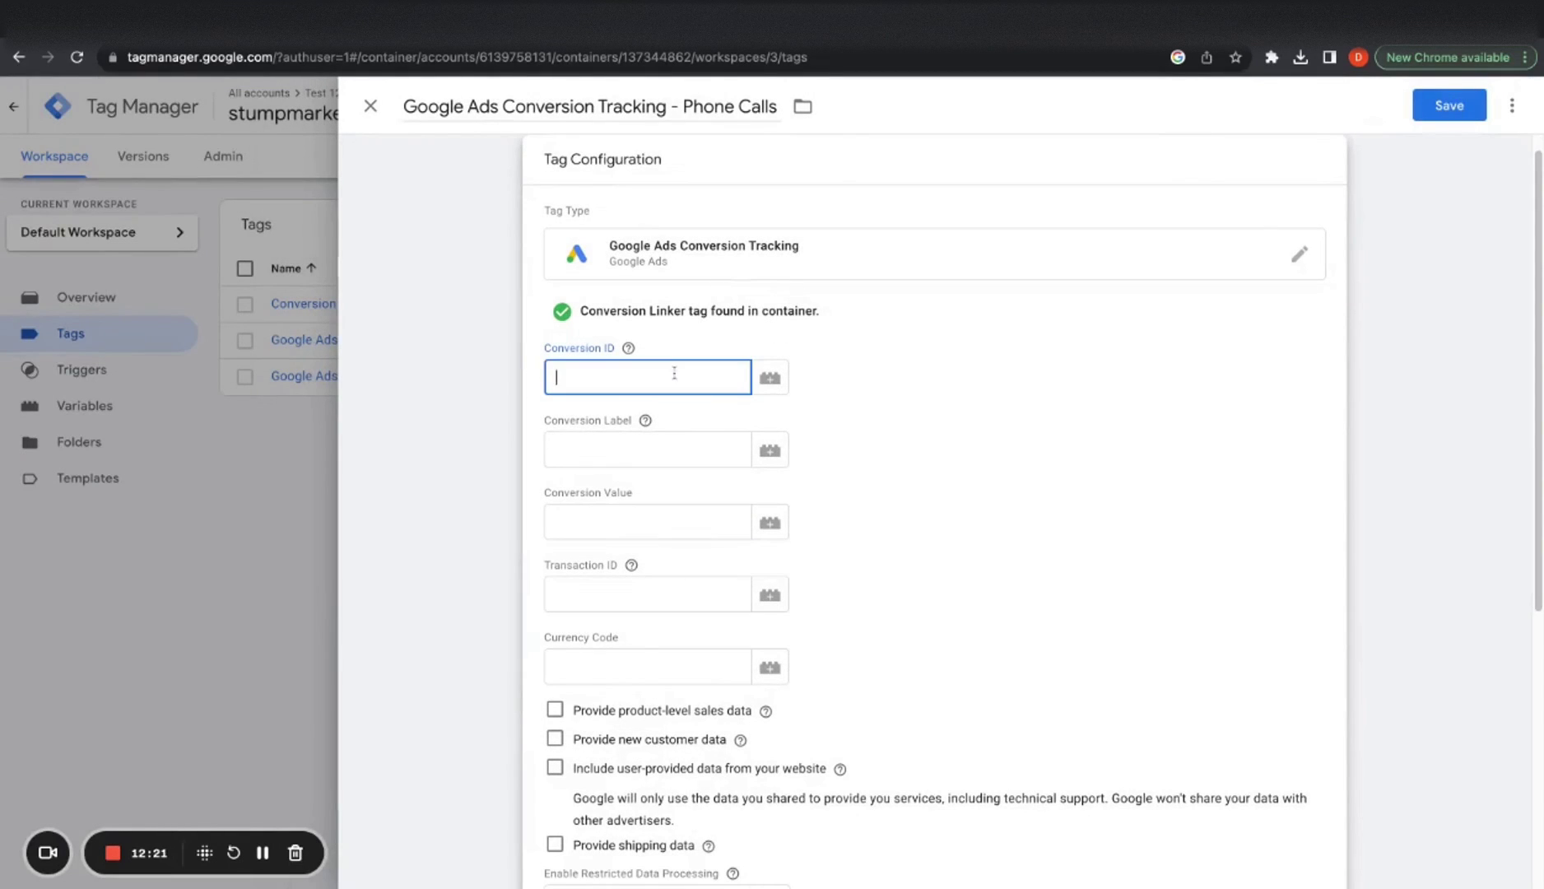
{"action": "key", "text": "ctrl+v"}
{"action": "left_click", "coordinate": [649, 440]}
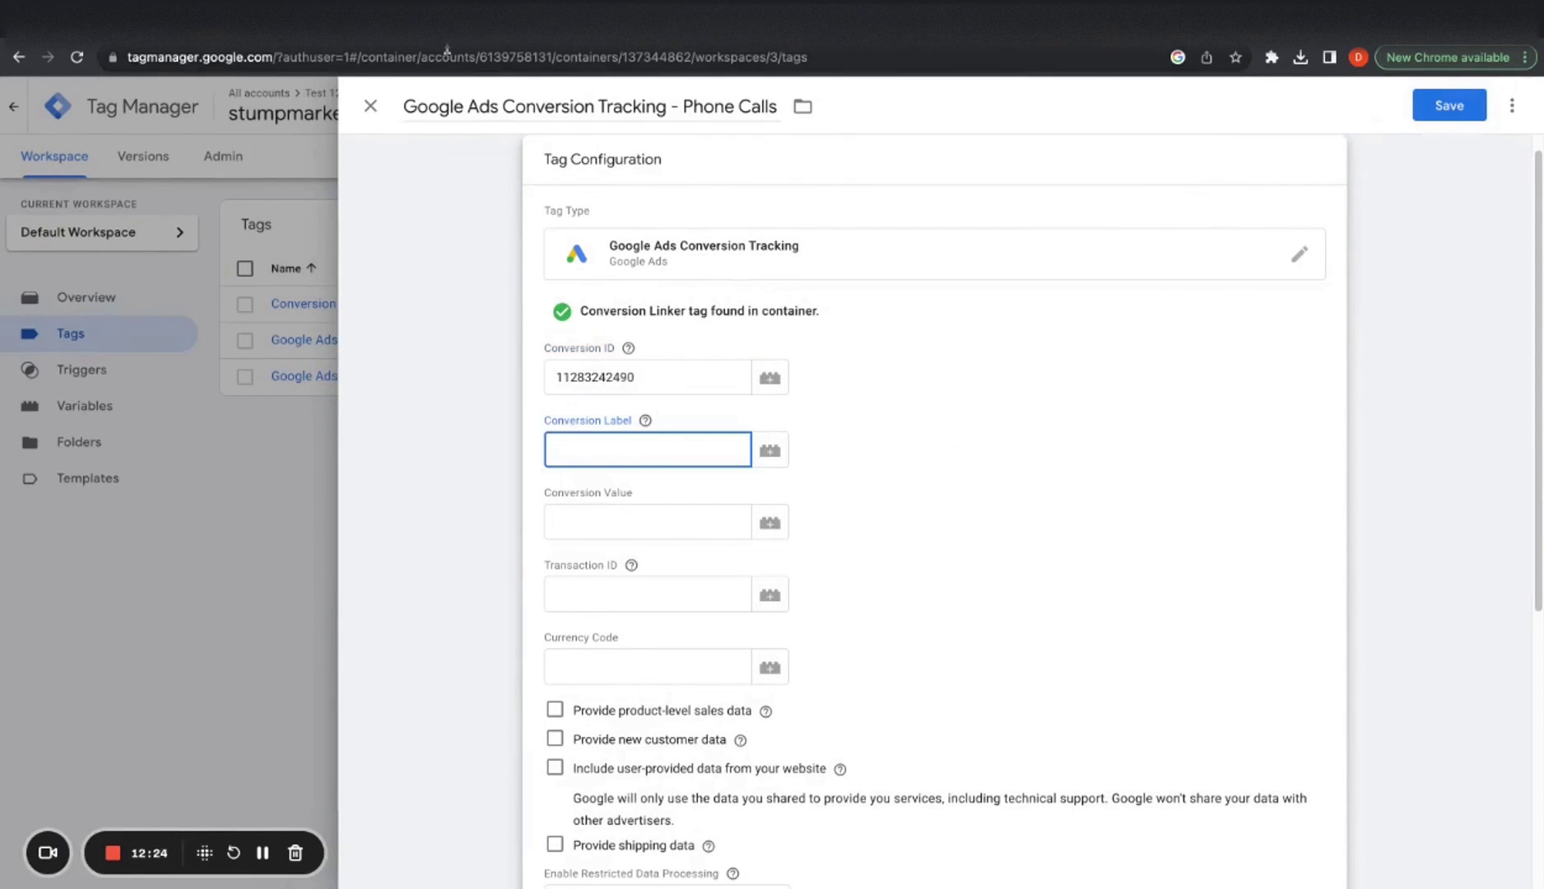
{"action": "key", "text": "ctrl+Tab"}
{"action": "double_click", "coordinate": [385, 647]}
{"action": "key", "text": "ctrl+c"}
{"action": "key", "text": "ctrl+Tab"}
{"action": "key", "text": "ctrl+v"}
{"action": "left_click", "coordinate": [927, 558]}
Bring up the trigger chooser for the Phone Calls tag
{"action": "scroll", "coordinate": [927, 558], "scroll_direction": "down", "scroll_amount": 5}
{"action": "left_click", "coordinate": [755, 724]}
{"action": "left_click", "coordinate": [755, 724]}
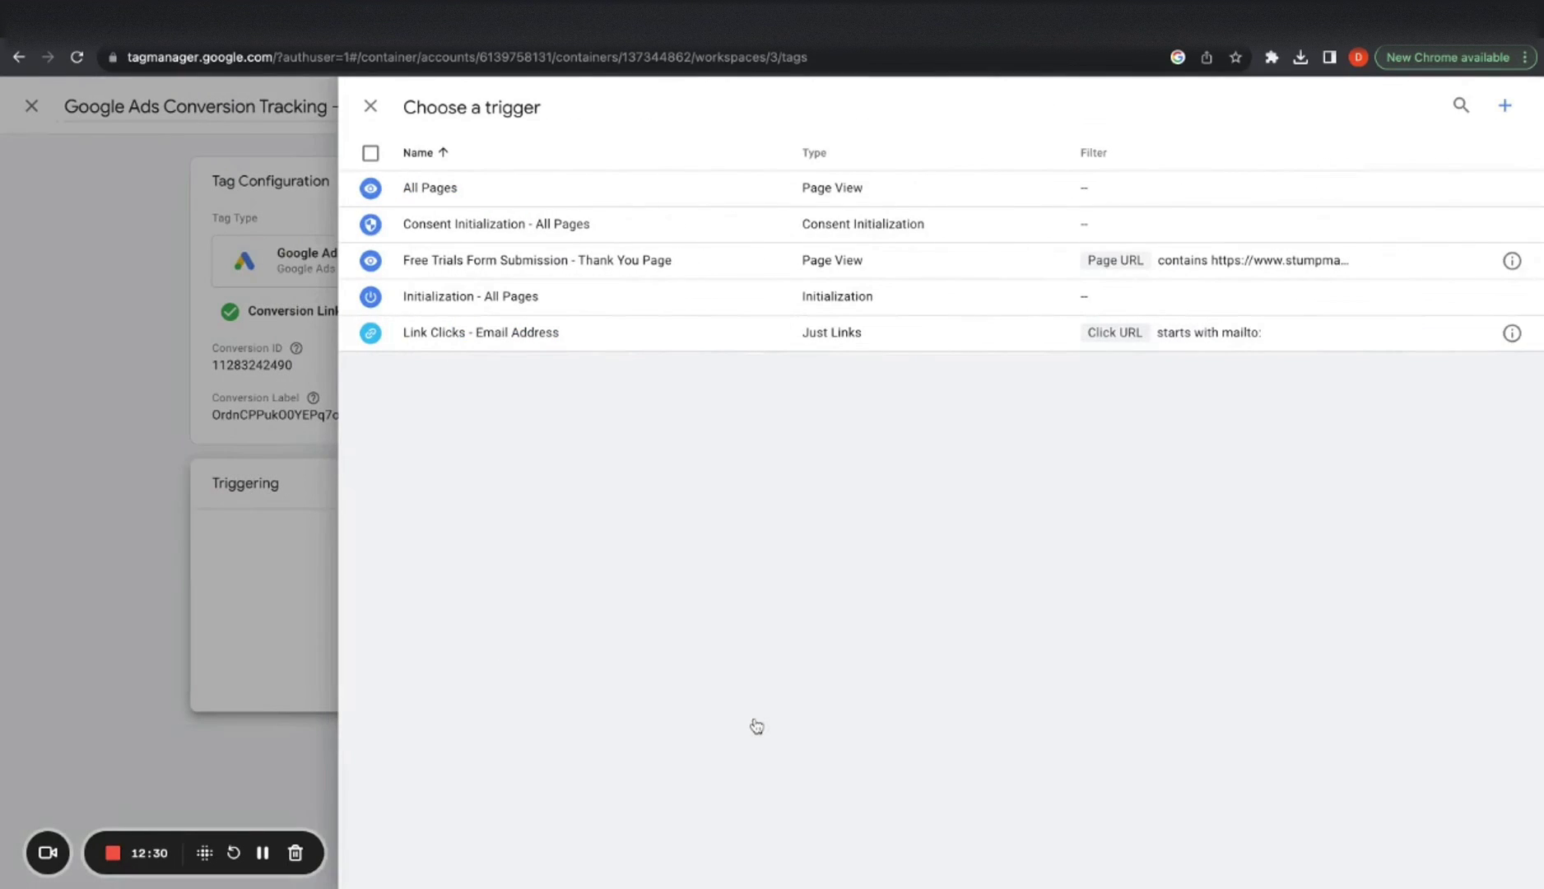
Create a Just Links click trigger named 'Link Clicks - Phone Calls'
{"action": "left_click", "coordinate": [1503, 108]}
{"action": "left_click", "coordinate": [433, 108]}
{"action": "type", "text": "Link"}
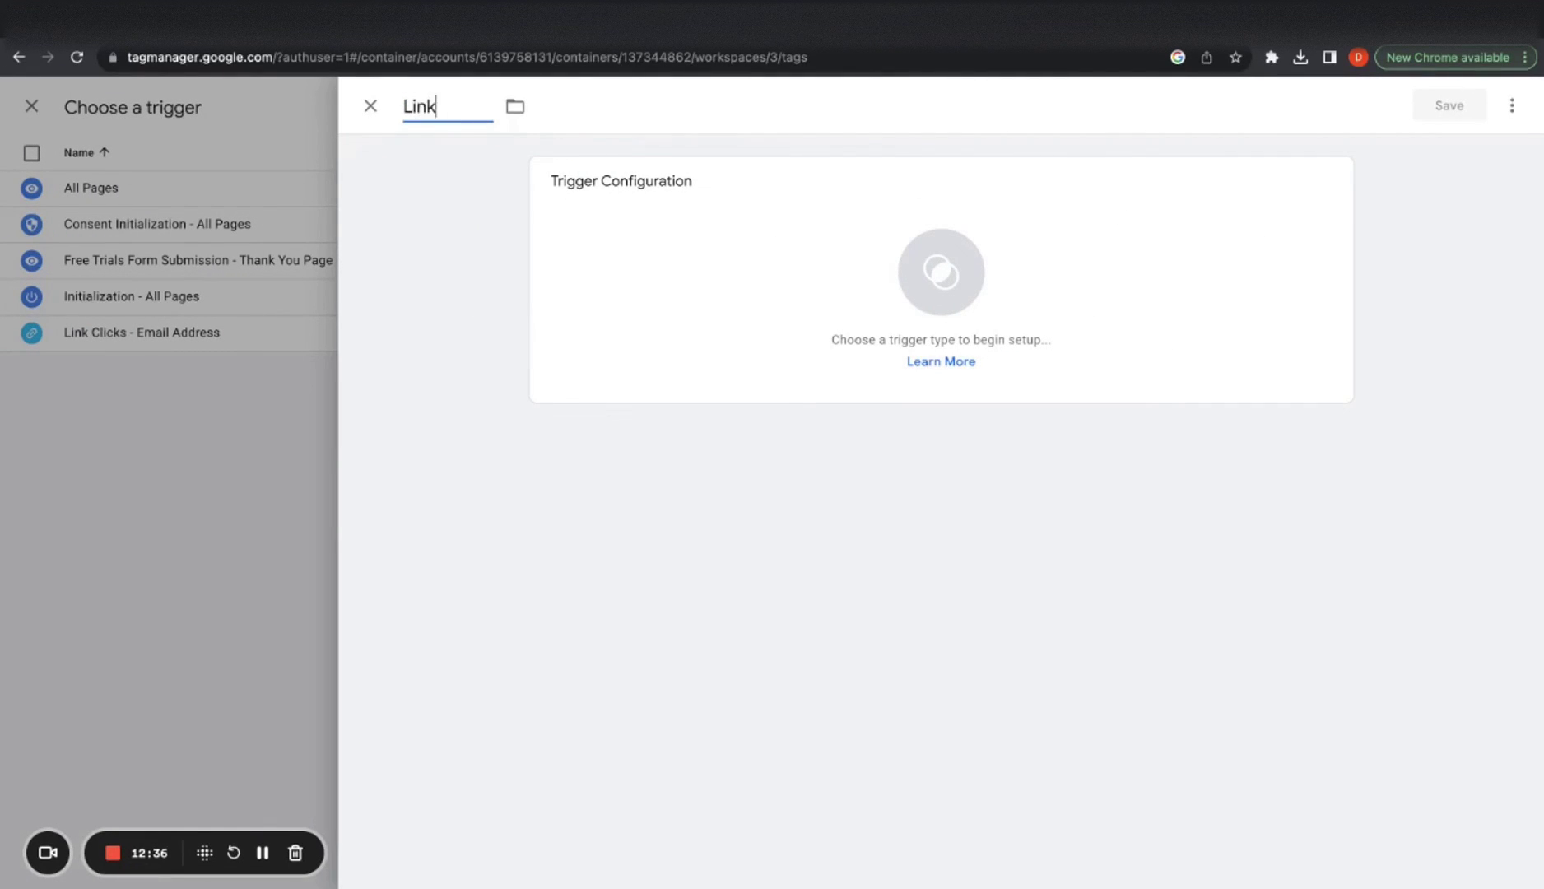
{"action": "type", "text": " Clicks - Phone Calls"}
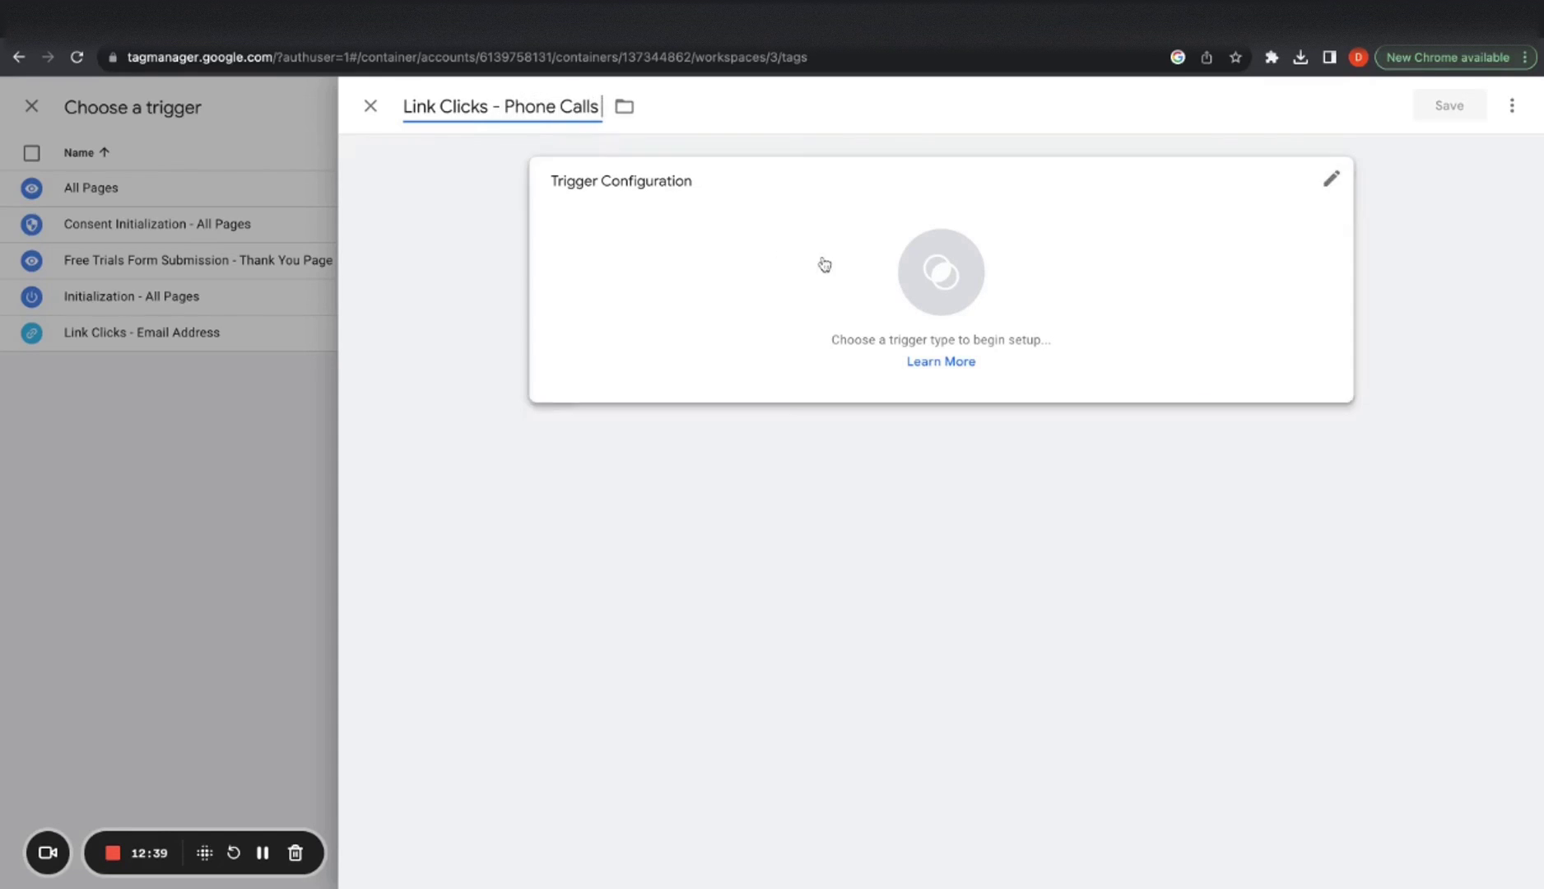
{"action": "left_click", "coordinate": [824, 264]}
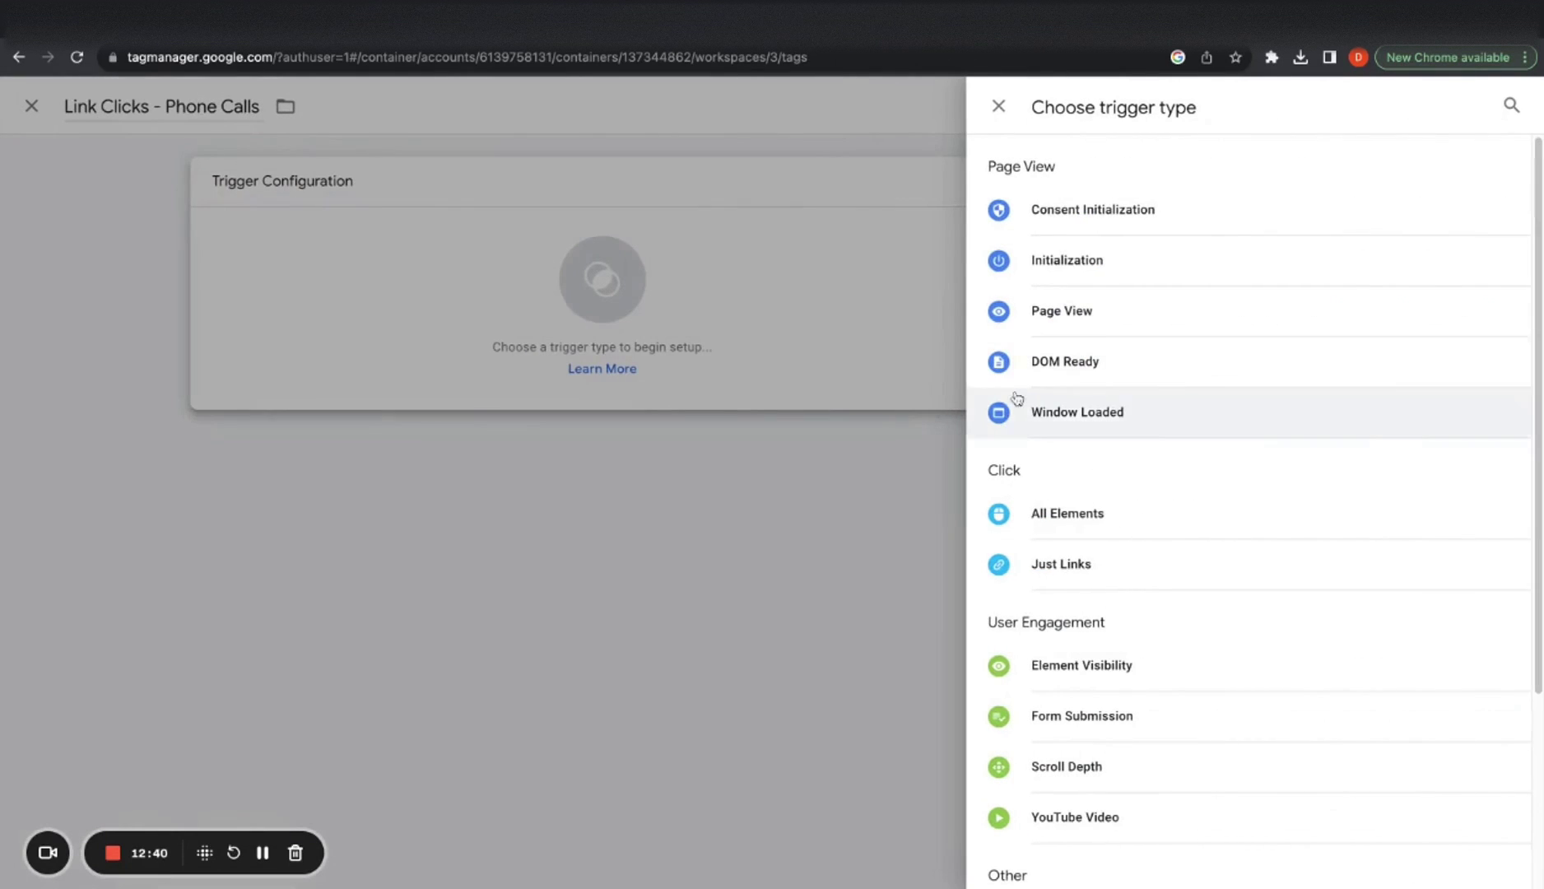
{"action": "left_click", "coordinate": [1067, 586]}
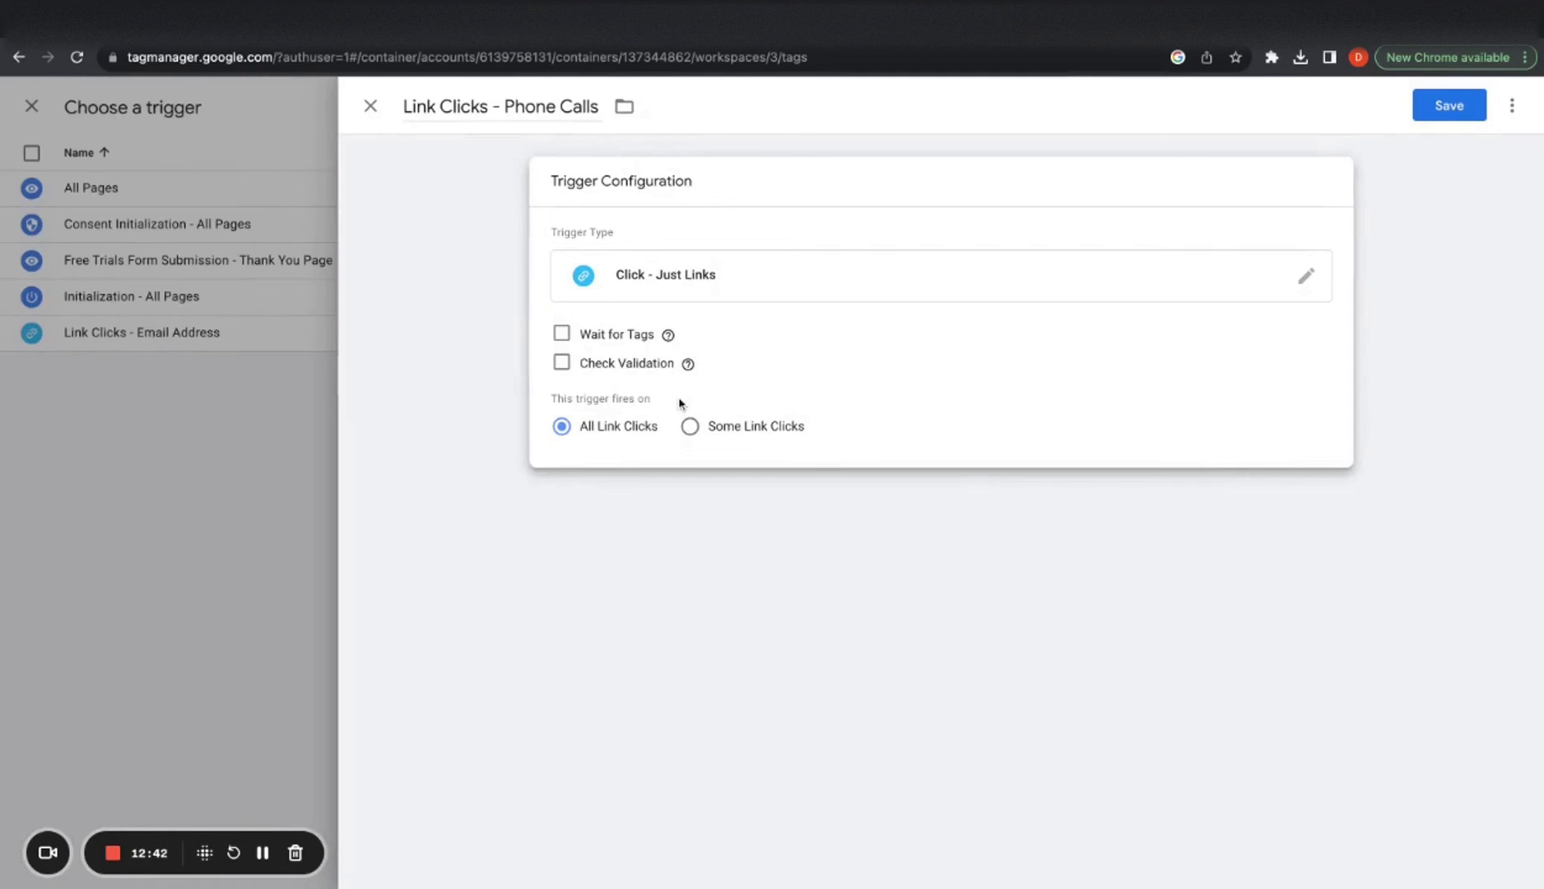
Fire it only on link clicks whose Click URL starts with 'tel', then save trigger and tag
{"action": "left_click", "coordinate": [690, 426]}
{"action": "left_click", "coordinate": [648, 504]}
{"action": "left_click", "coordinate": [878, 512]}
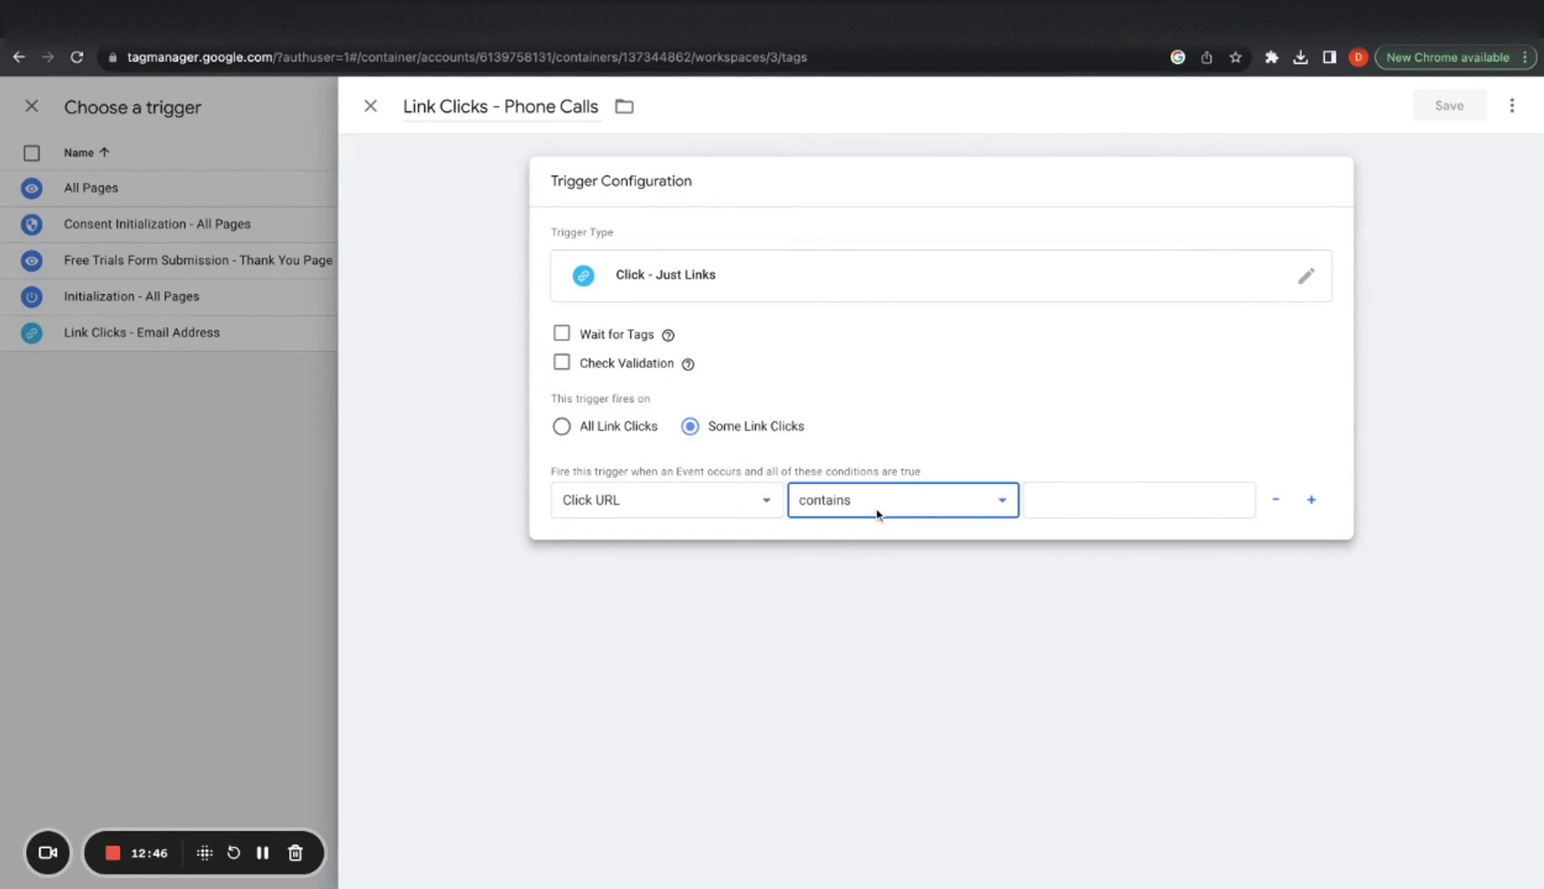
{"action": "left_click", "coordinate": [878, 519]}
{"action": "left_click", "coordinate": [1054, 499]}
{"action": "type", "text": "tel:"}
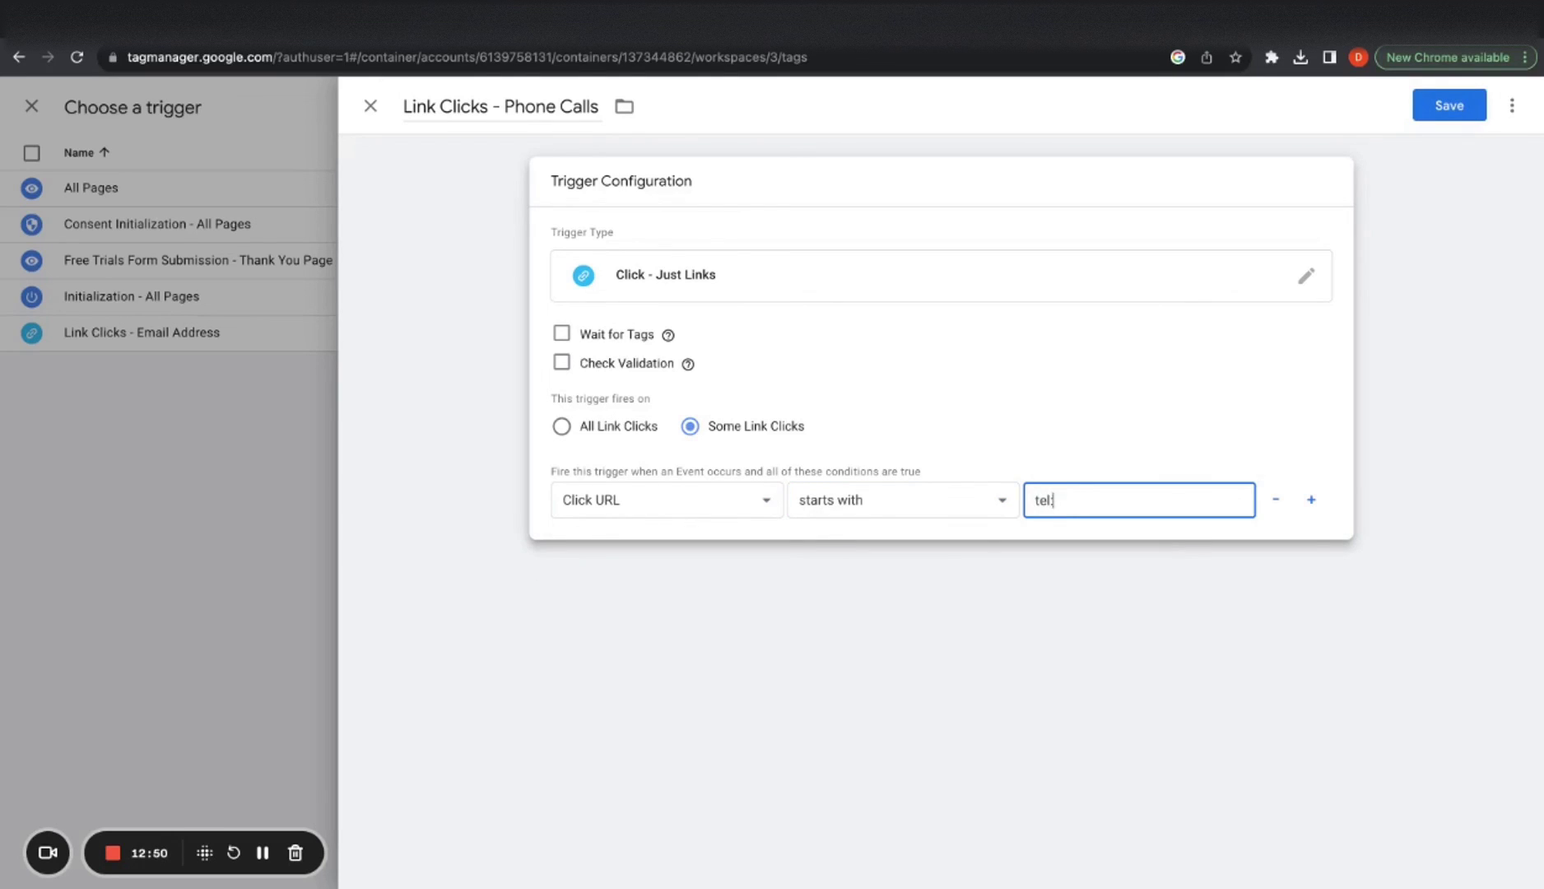
{"action": "left_click", "coordinate": [882, 592]}
{"action": "left_click", "coordinate": [898, 354]}
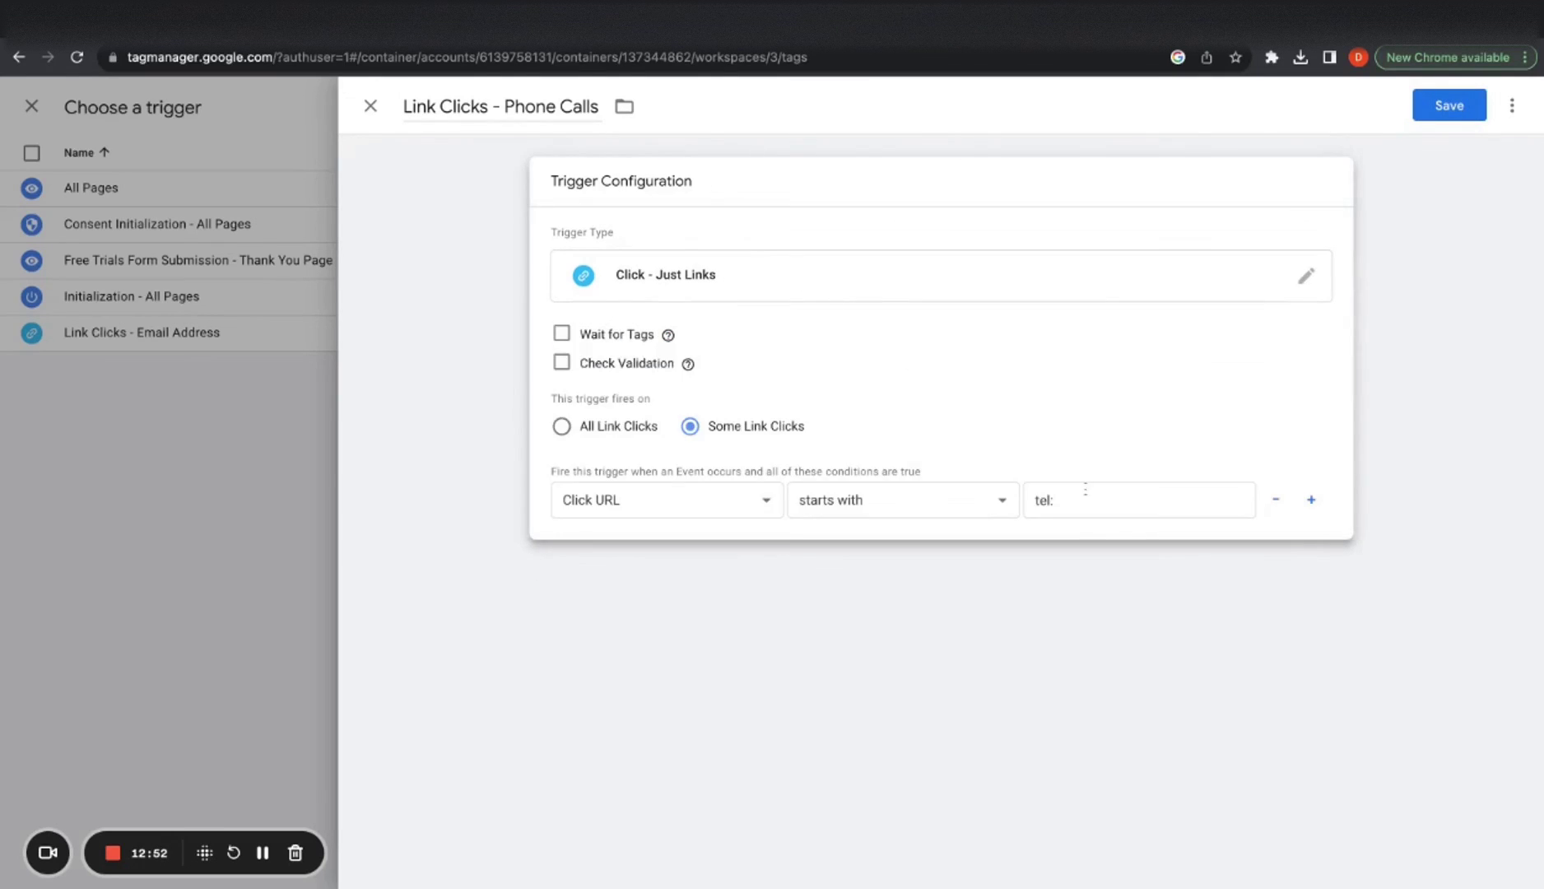
{"action": "left_click", "coordinate": [1428, 105]}
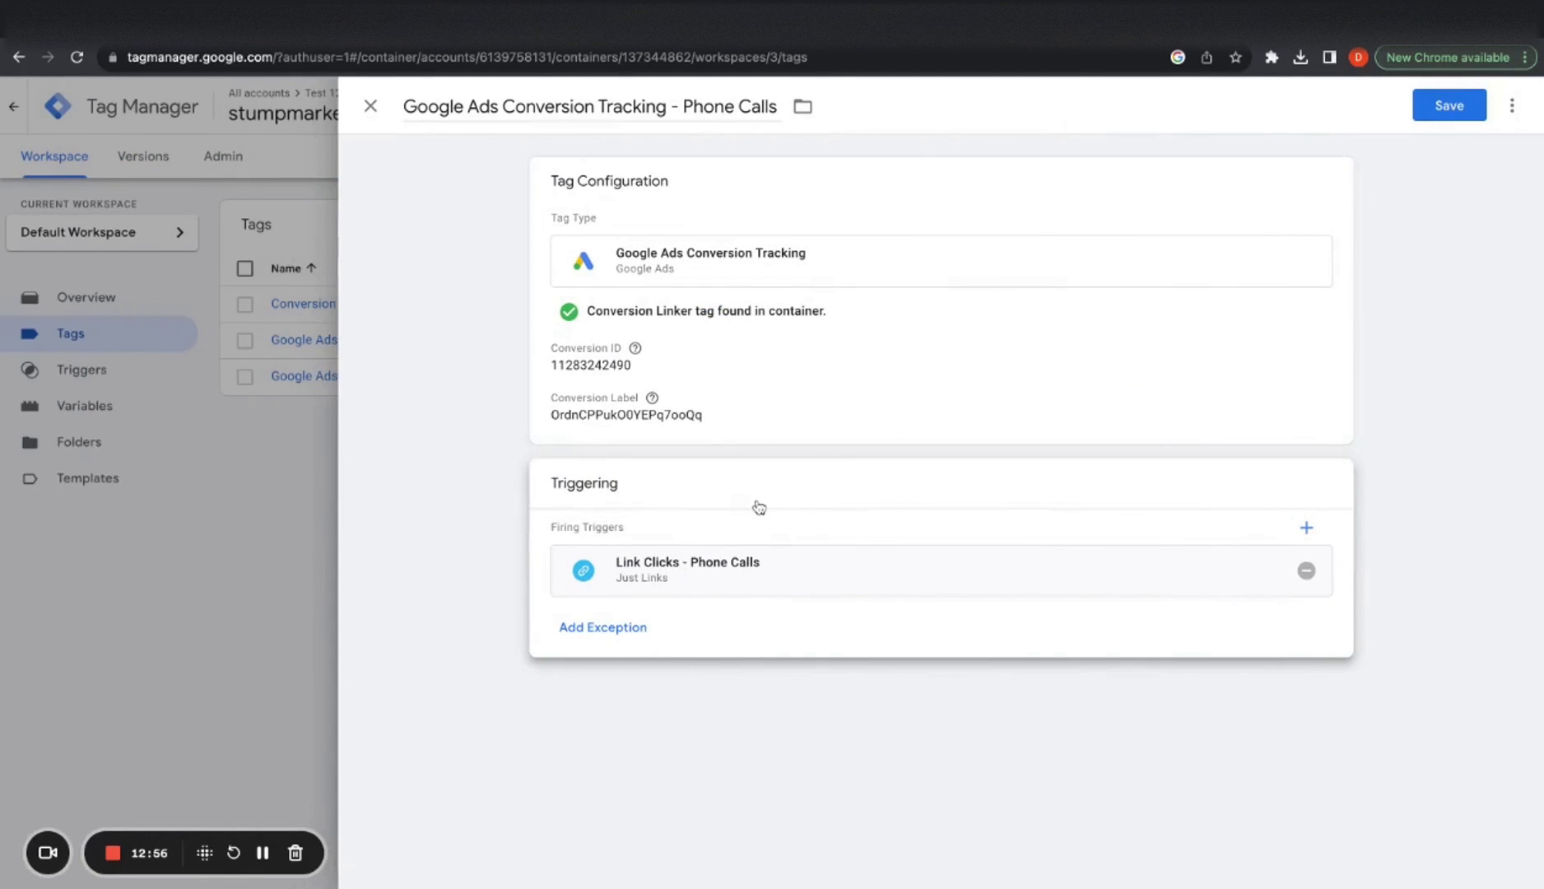
{"action": "left_click", "coordinate": [1449, 106]}
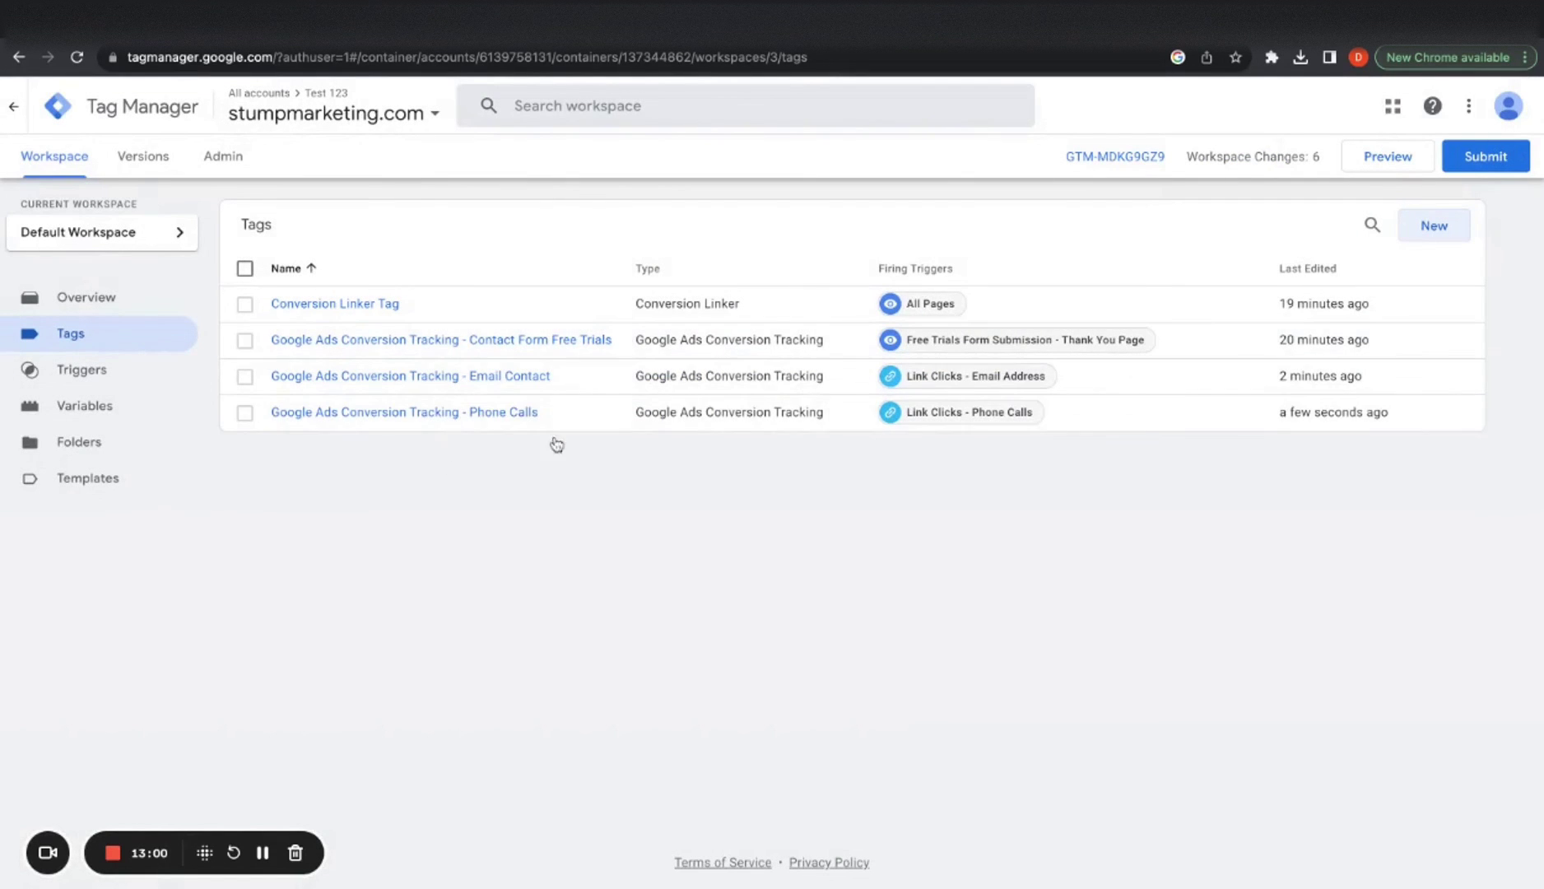